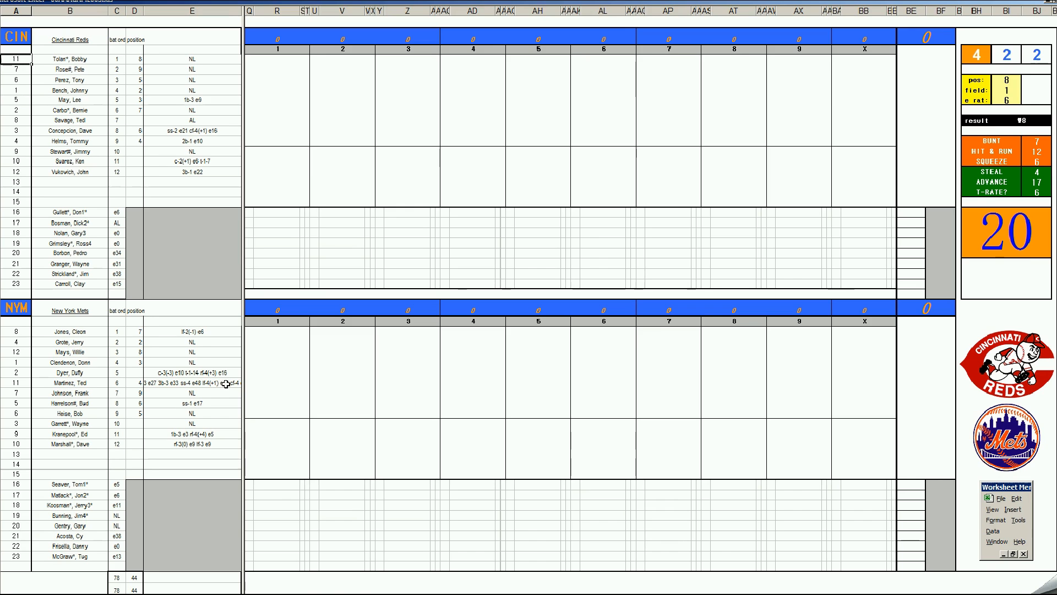
- Enter 1 in column BE for the first listed pitcher of both the Reds and the Mets
left_click(907, 214)
type("1")
key("Return")
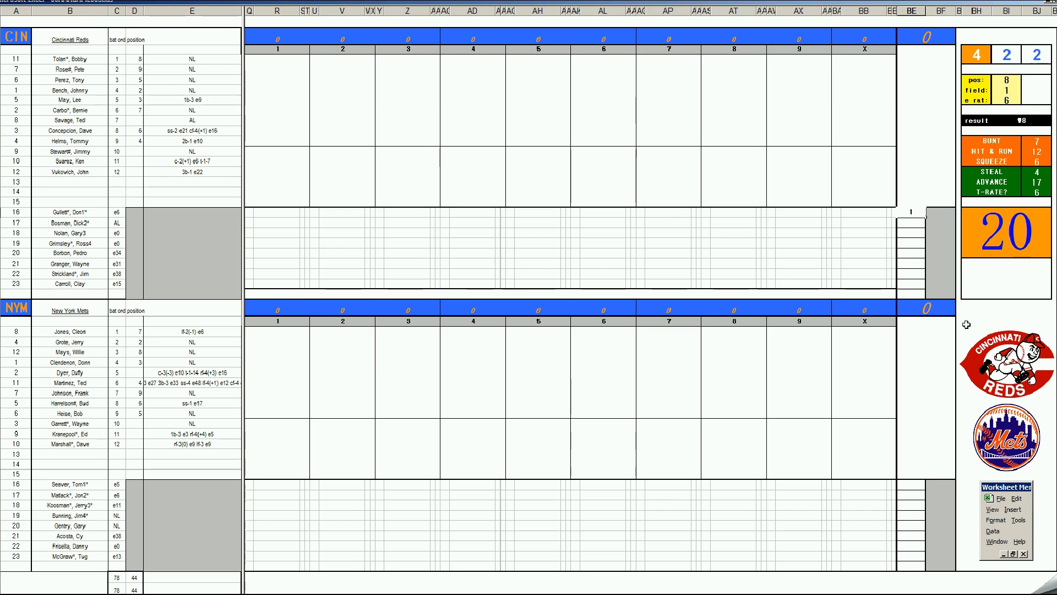
left_click(912, 488)
type("1")
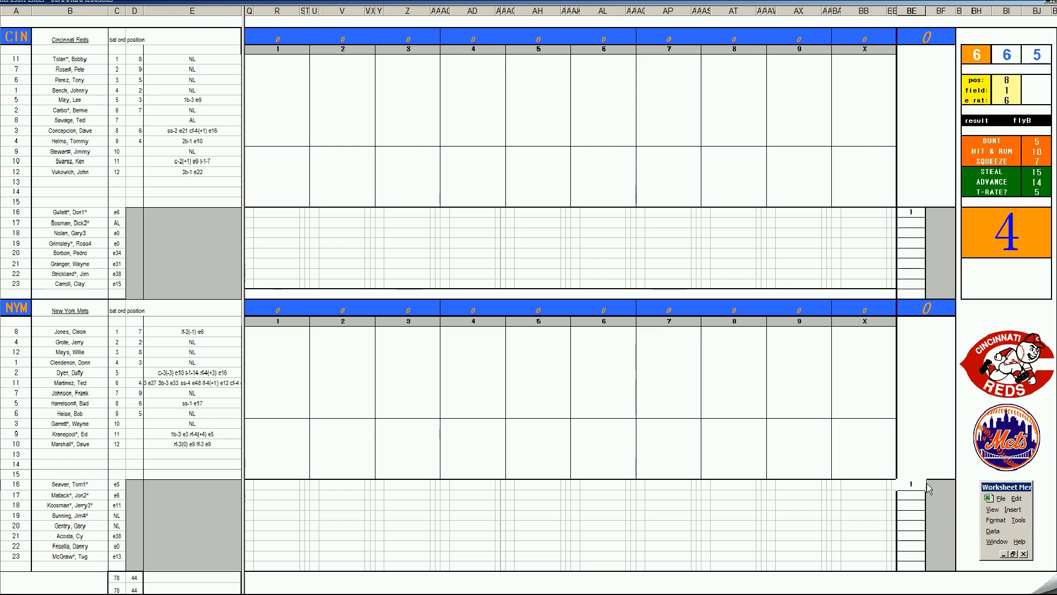
- Record ₩8, 1 and ₩7 as the inning 1 results of the Reds' first three batters
left_click(277, 61)
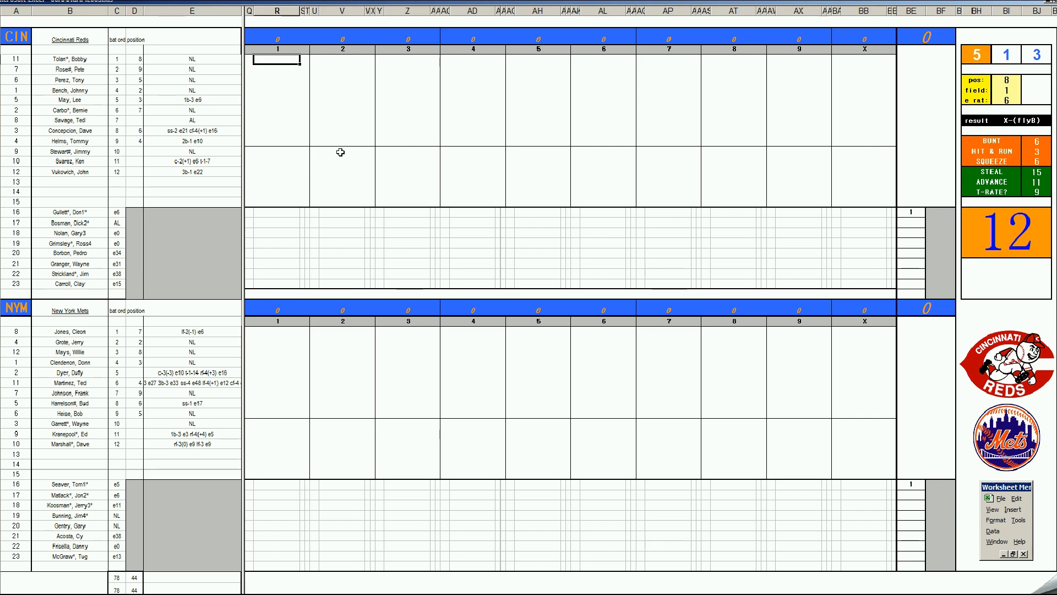
type("#8")
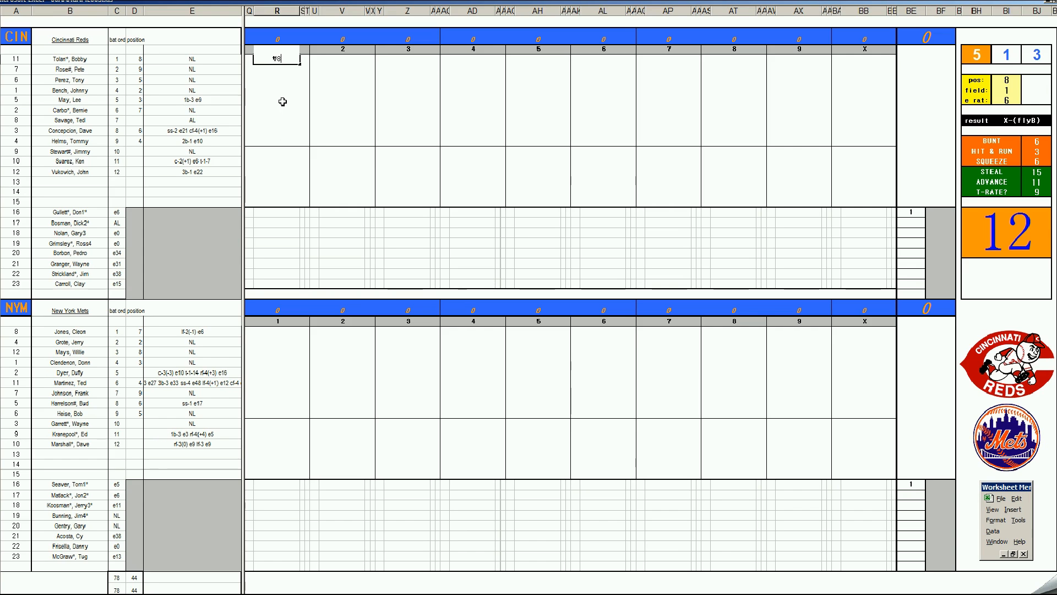
key("Return")
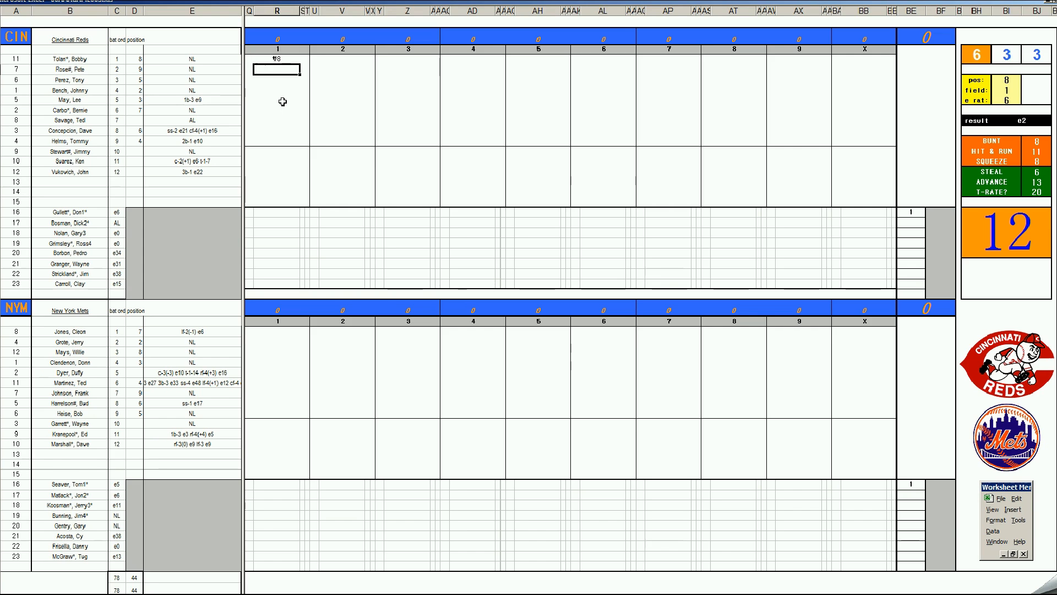
type("1")
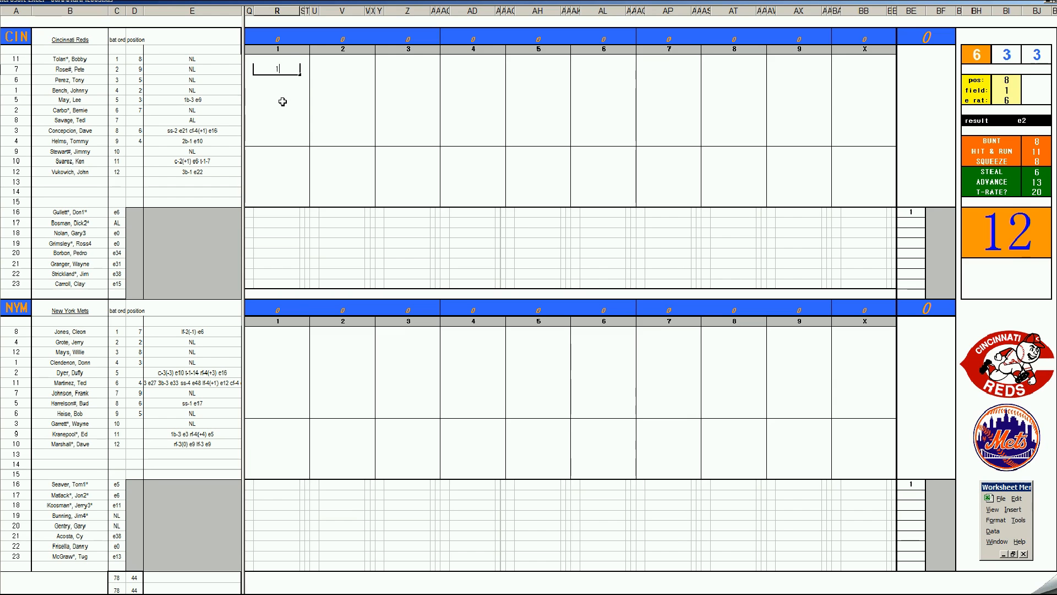
key("Return")
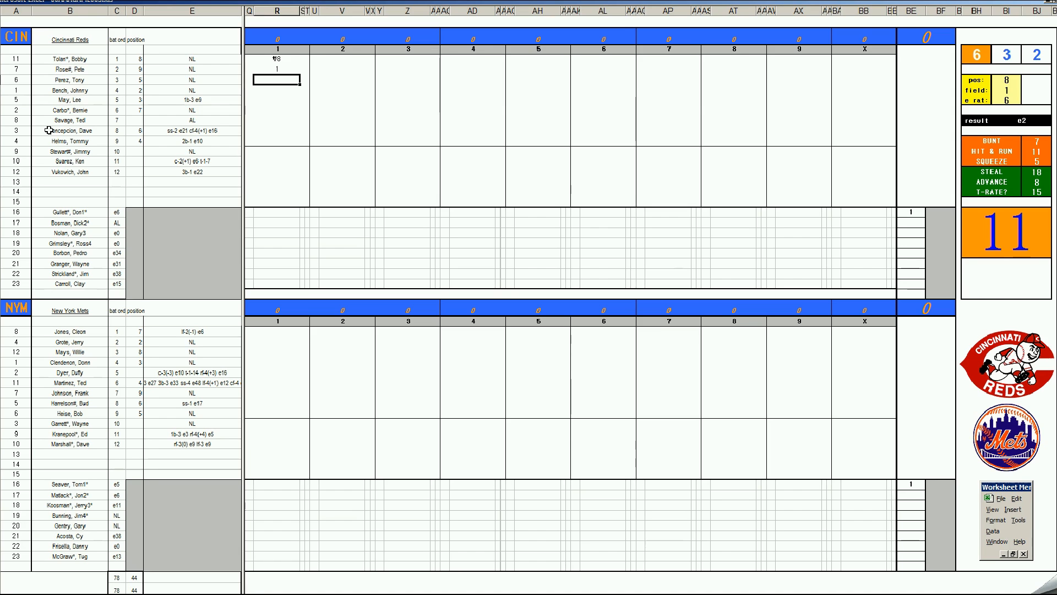
type("#7")
key("Return")
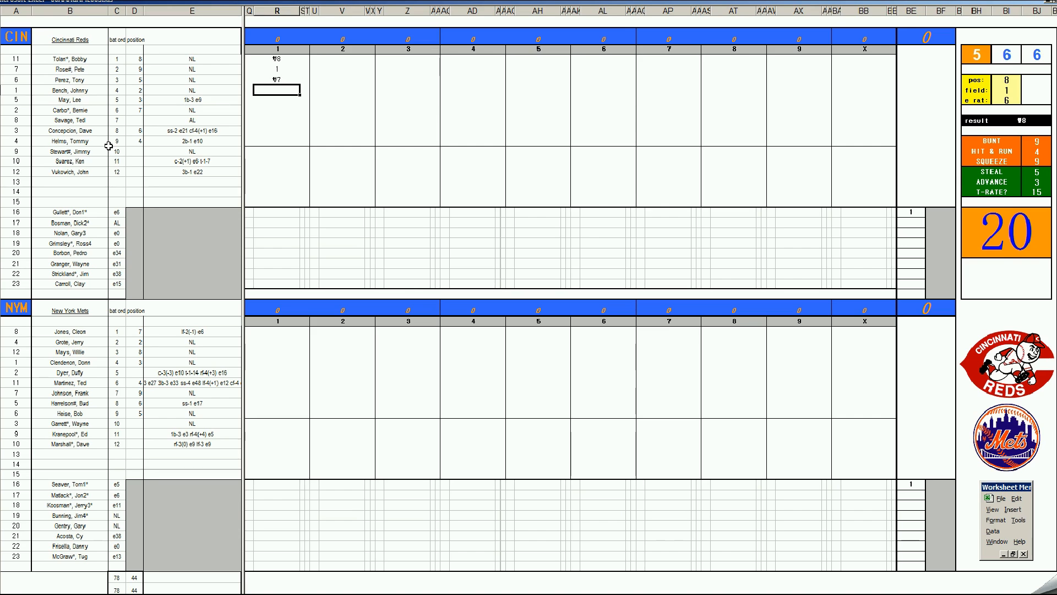
- Set the fielding check to pos 6 and field 1, and record ₩63 for the Reds' fourth batter in inning 1
key("shift+Tab")
type("6")
key("Return")
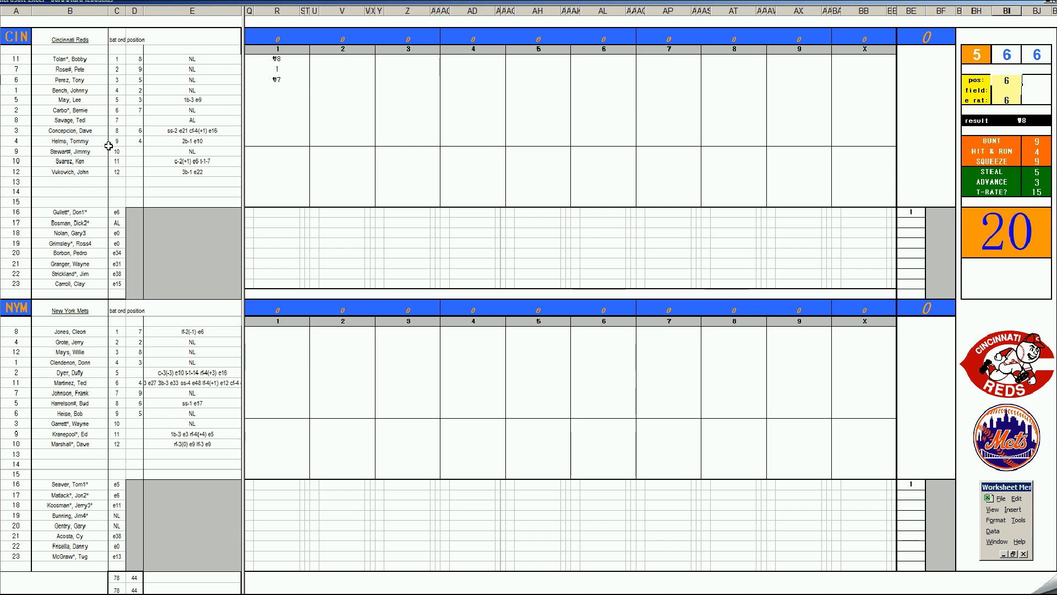
type("1")
key("Return")
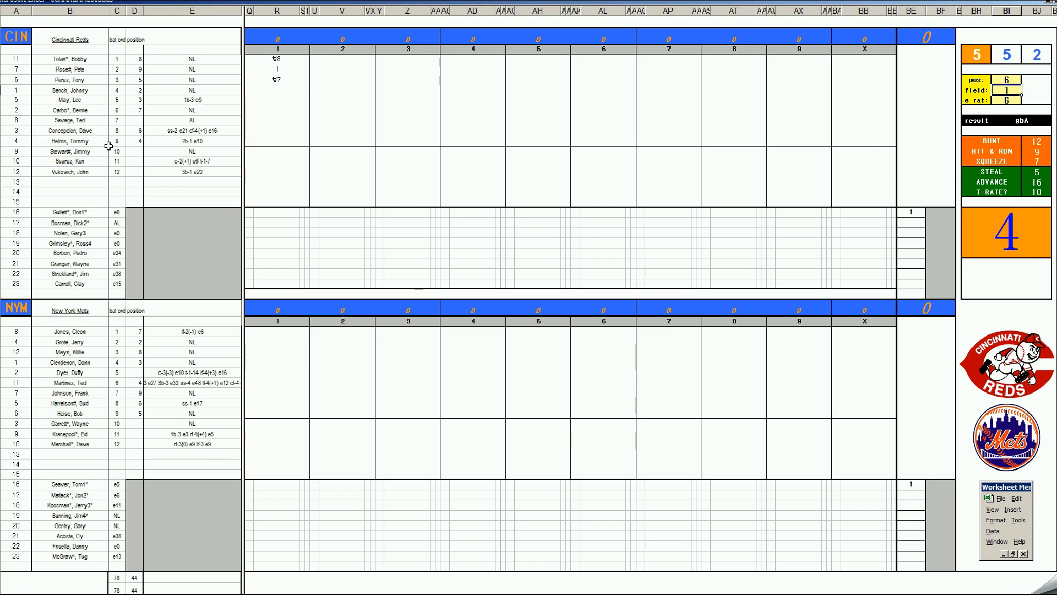
left_click(273, 89)
type("63")
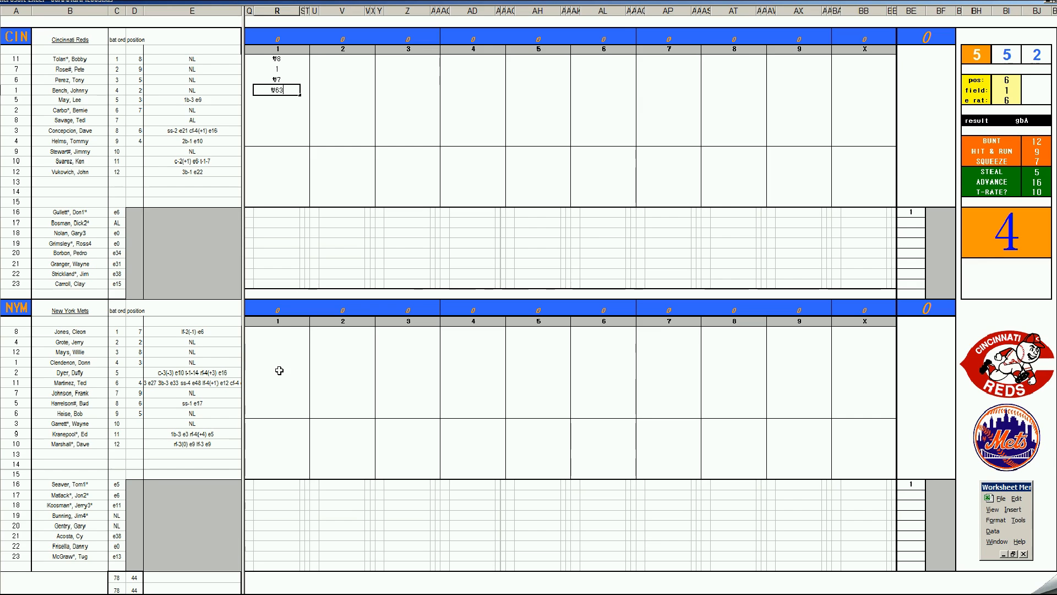
- Set the fielding check to pos 4, field 1 and e rat 10
left_click(277, 332)
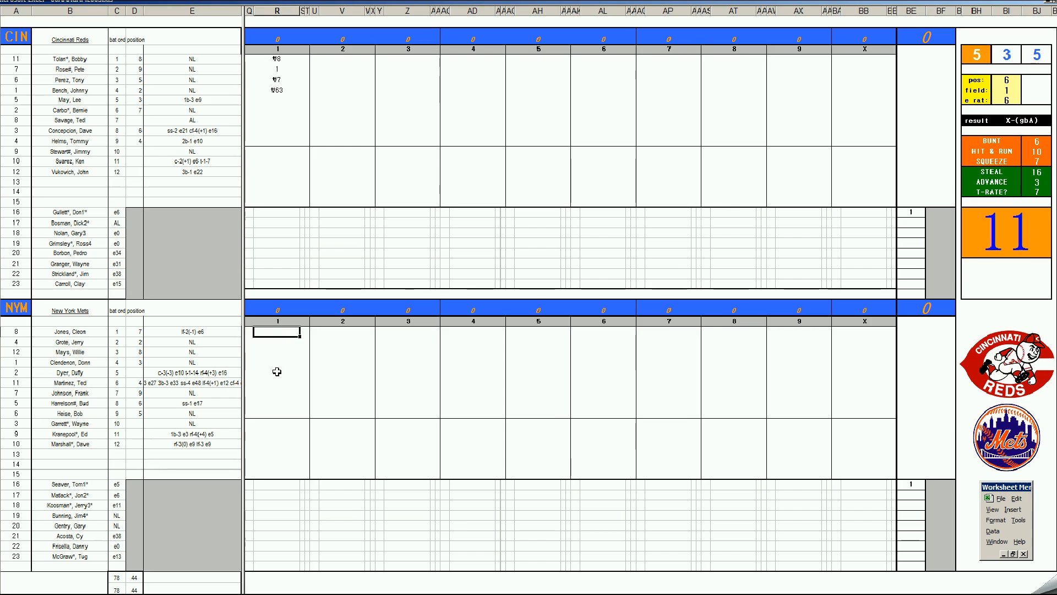
key("Tab")
type("4")
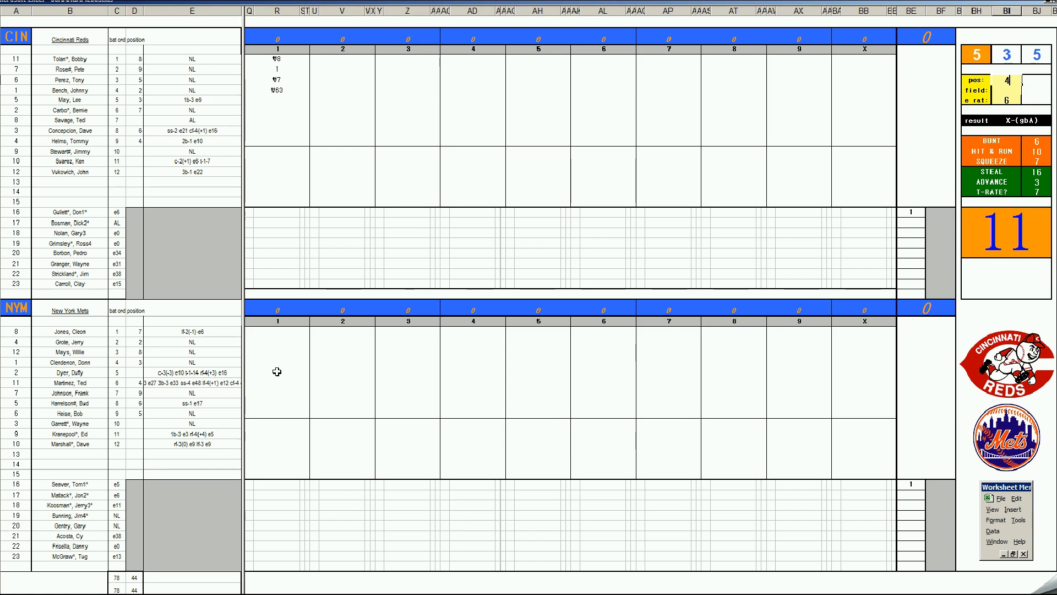
key("Return")
type("1")
key("Return")
type("10")
key("Return")
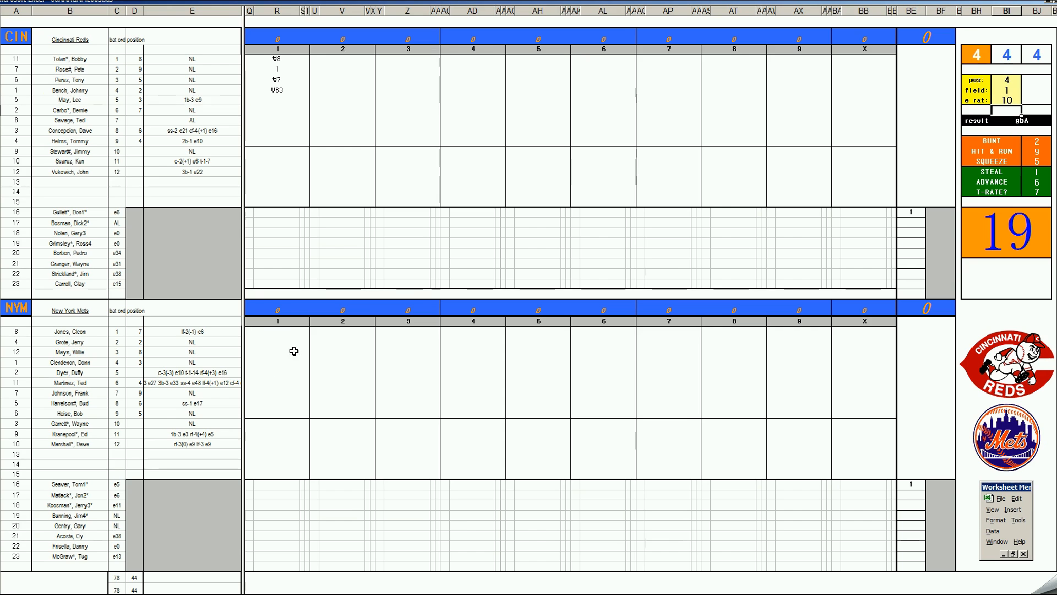
- Record ₩43, 1, ₩3, 8 and ₩7 as the inning 1 results of the Mets' first five batters
left_click(286, 329)
type("\\43")
key("Return")
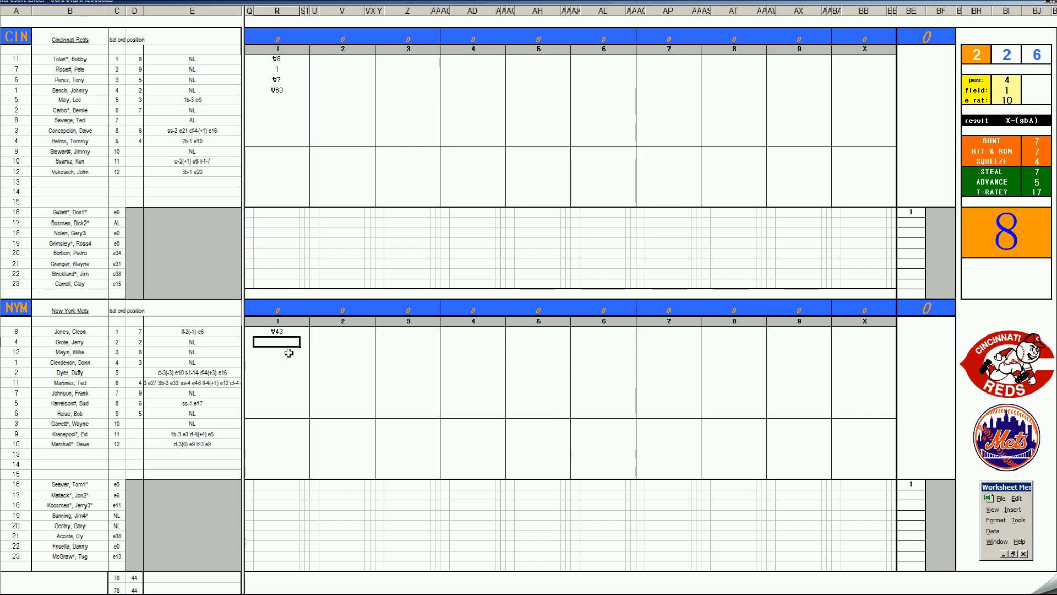
type("1")
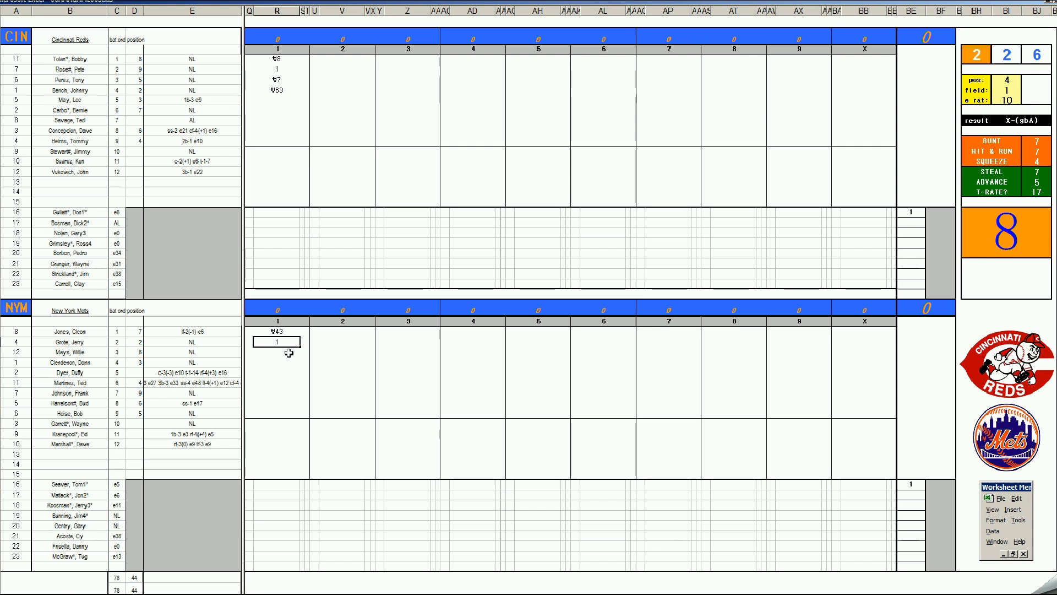
left_click(289, 352)
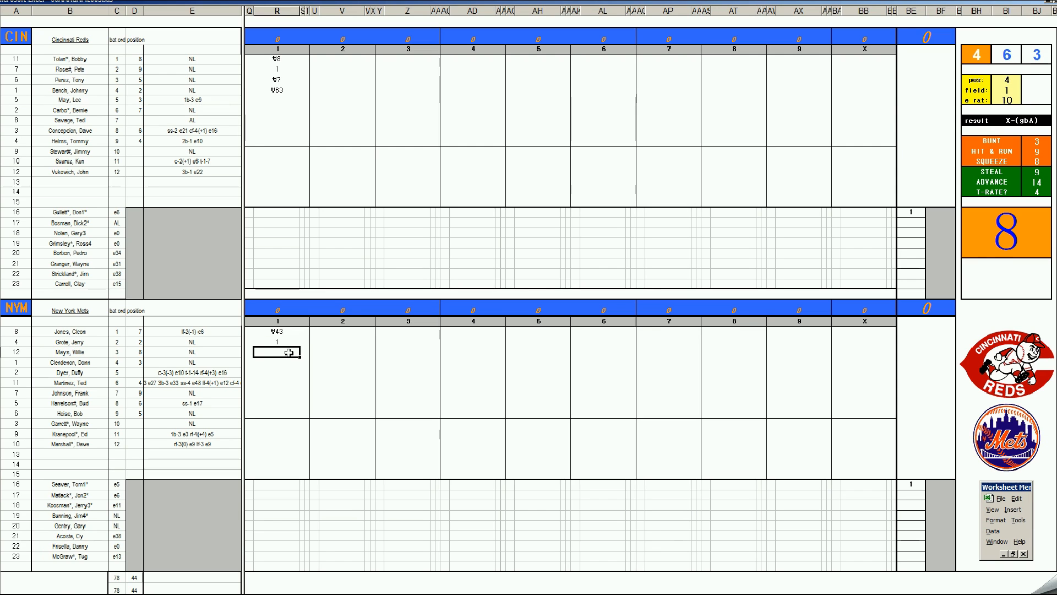
type("\\3")
key("Return")
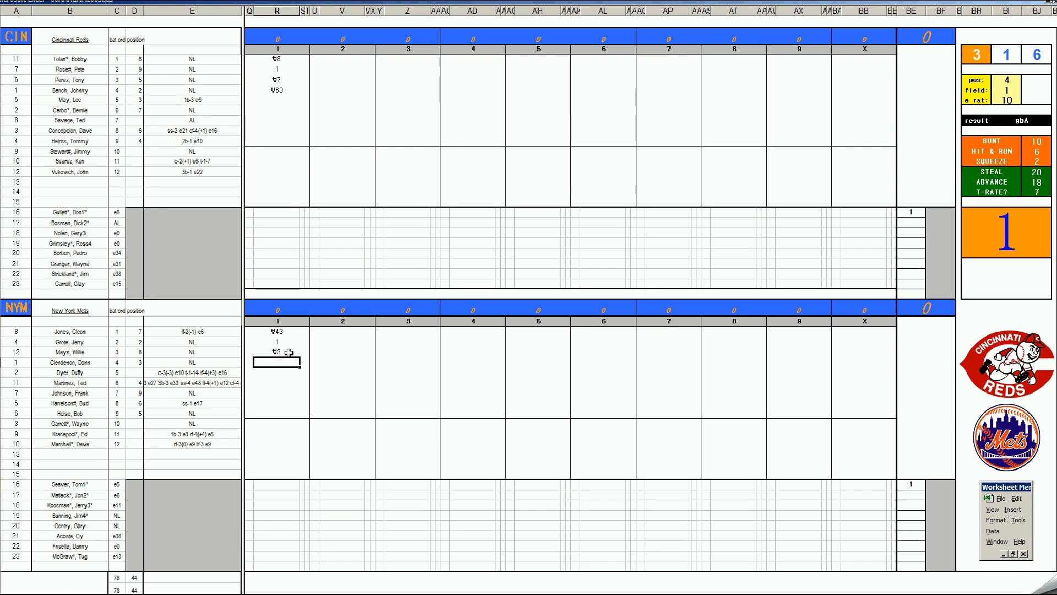
type("8")
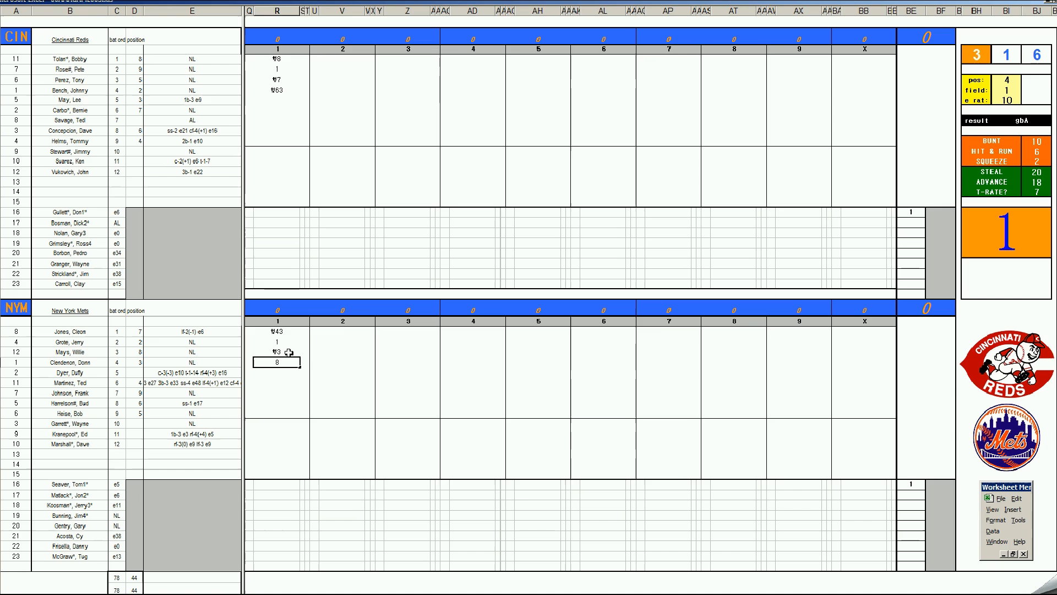
key("Return")
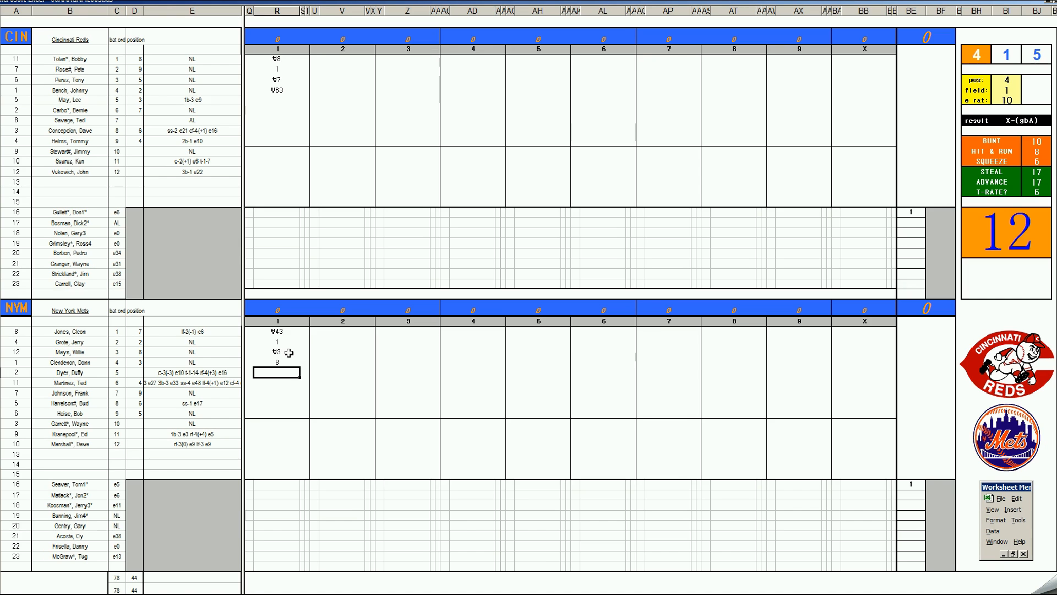
type("₩7")
- Record 4 for the Reds' fifth batter in inning 2, with a 1 in the narrow cell on each side
left_click(334, 99)
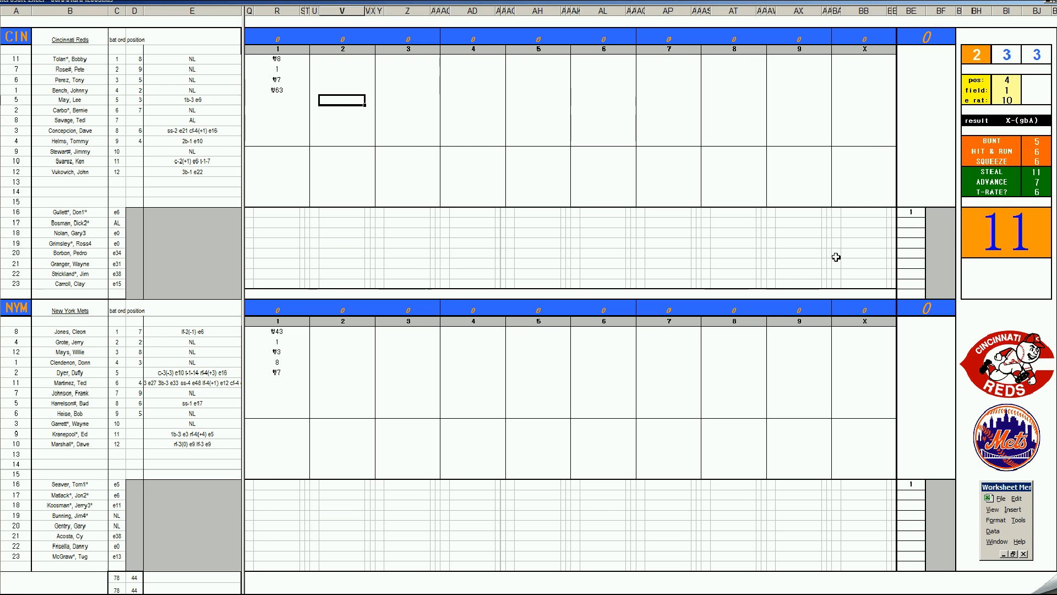
type("4")
key("Right")
type("1")
key("Left")
key("Left")
type("1")
key("Right")
key("Down")
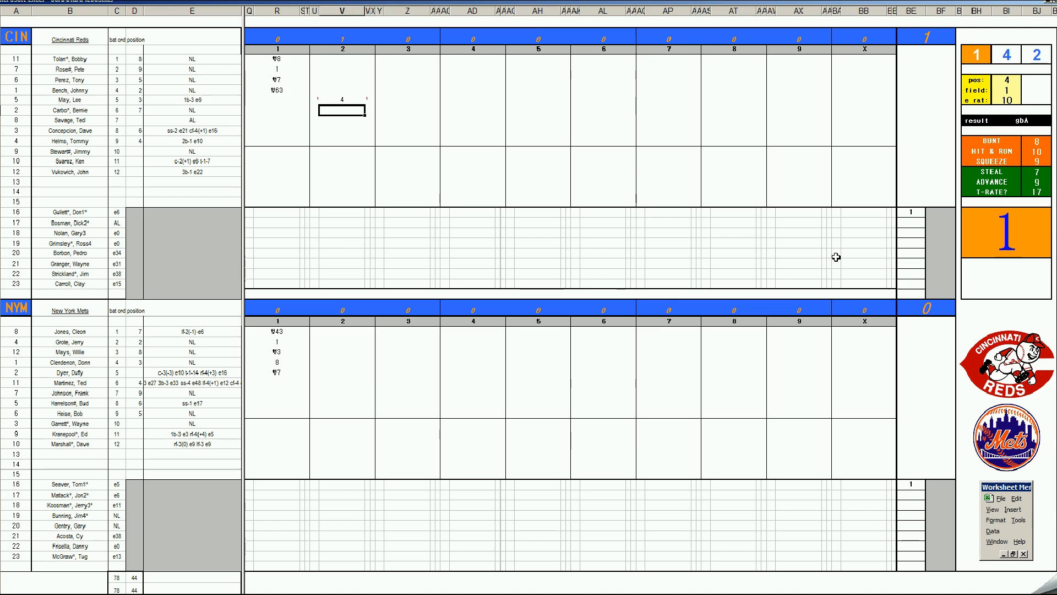
- Record 8 and ₩88 as the inning 2 results of the Reds' sixth and seventh batters
type("8")
key("Return")
key("Return")
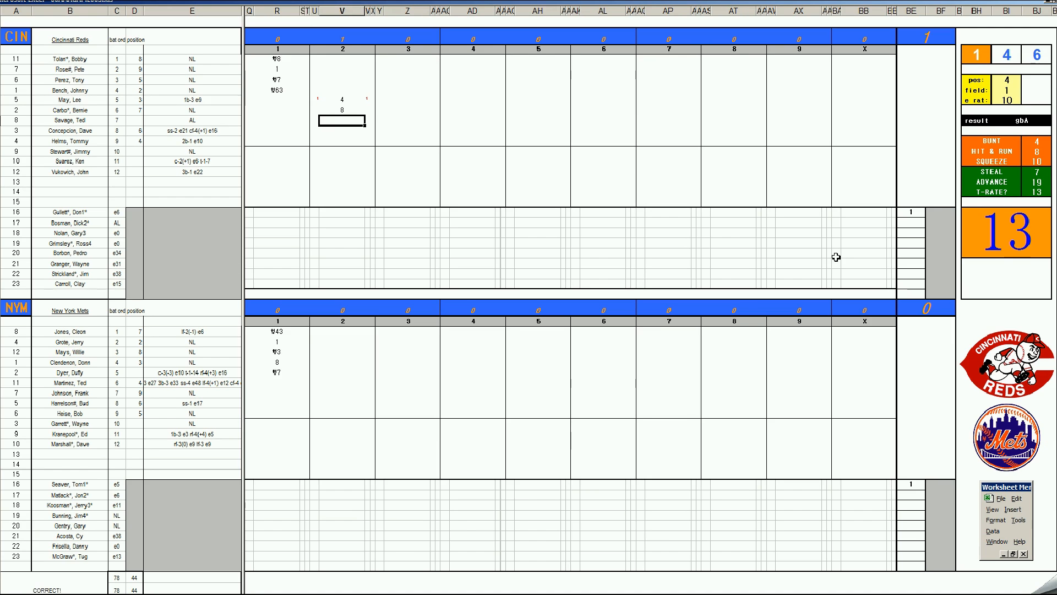
type("\\88")
key("Return")
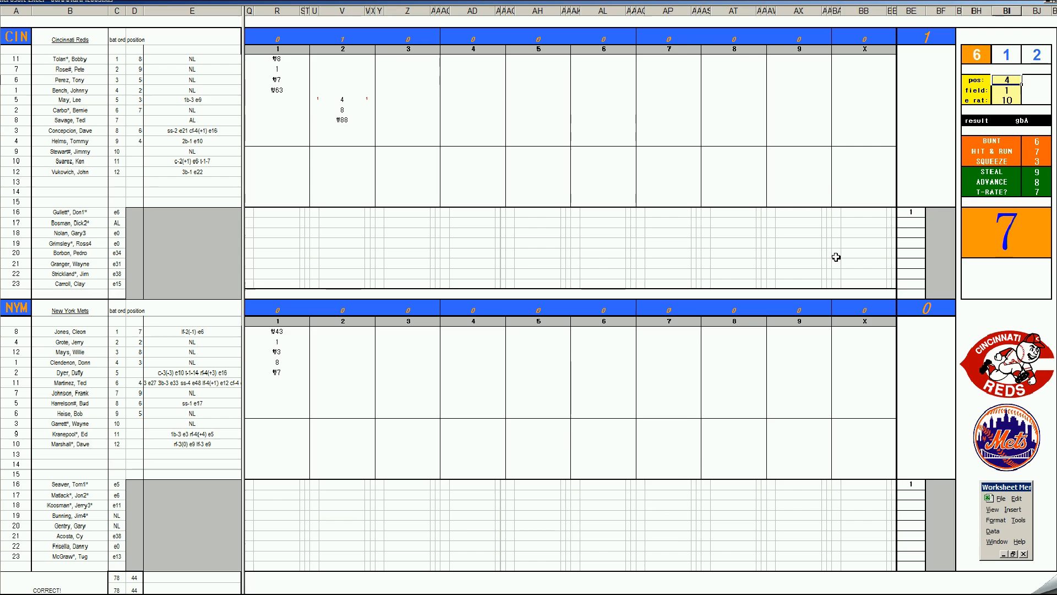
- Set the fielding check to pos 1 and record ₩163 for the Reds' eighth batter in inning 2
type("1")
key("Return")
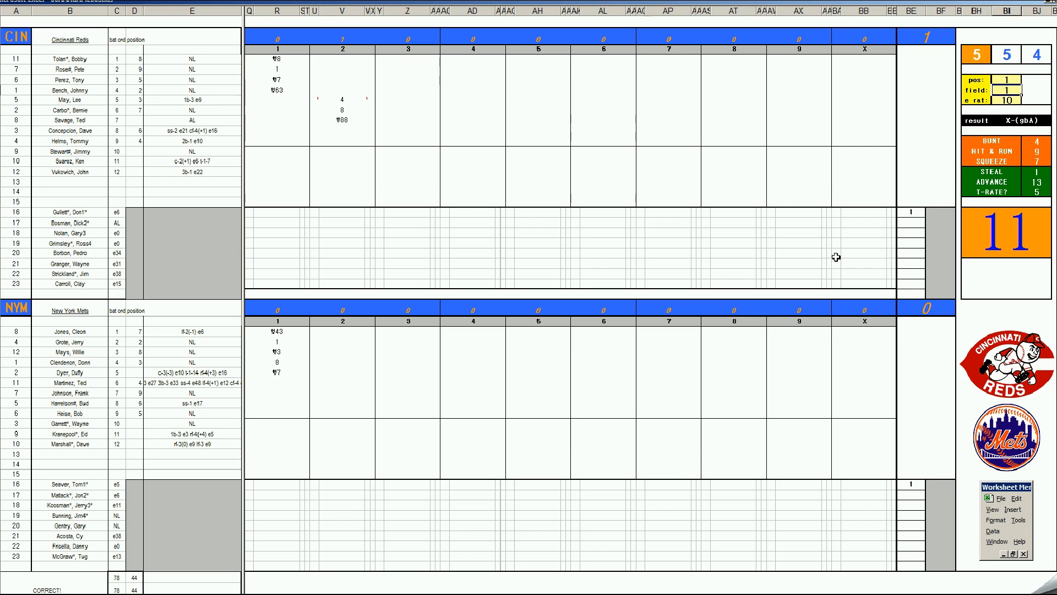
left_click(352, 129)
type("\\163")
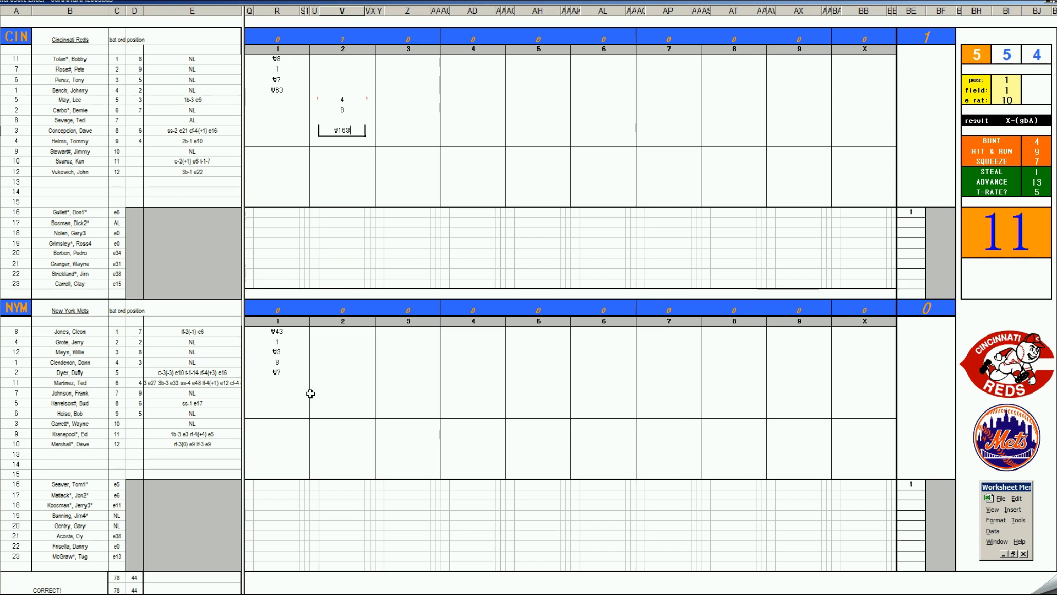
- Record ₩5 and 1 as the inning 2 results of the Mets' sixth and seventh batters
left_click(327, 380)
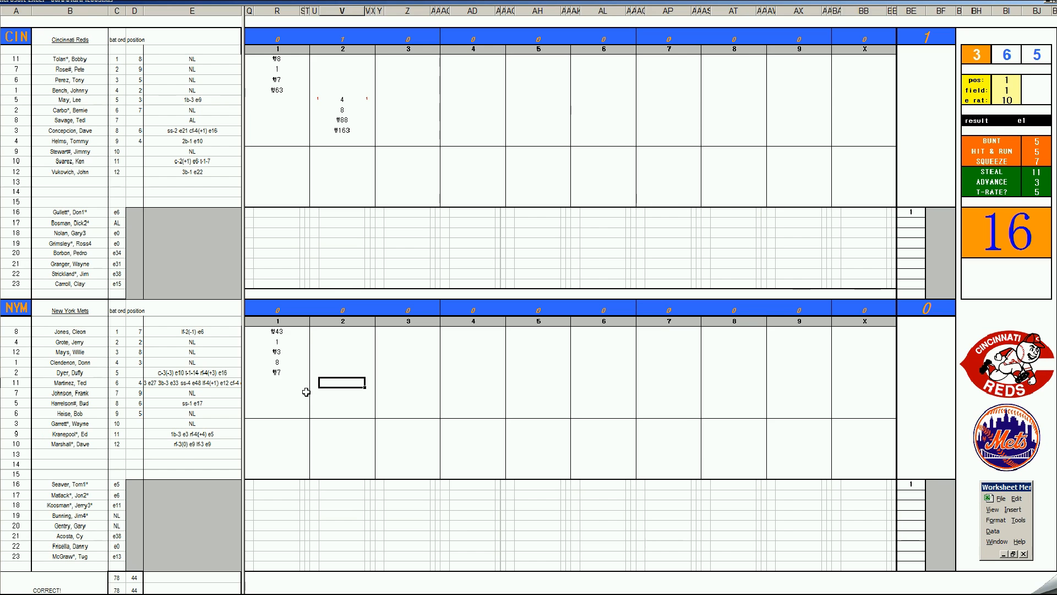
type("\\5")
key("Return")
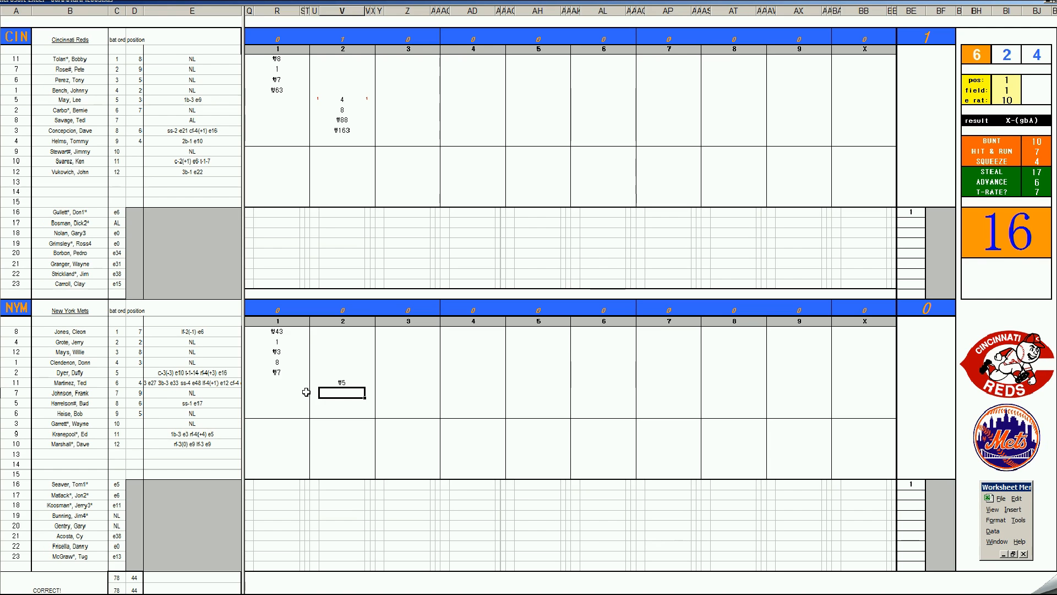
type("1")
key("Return")
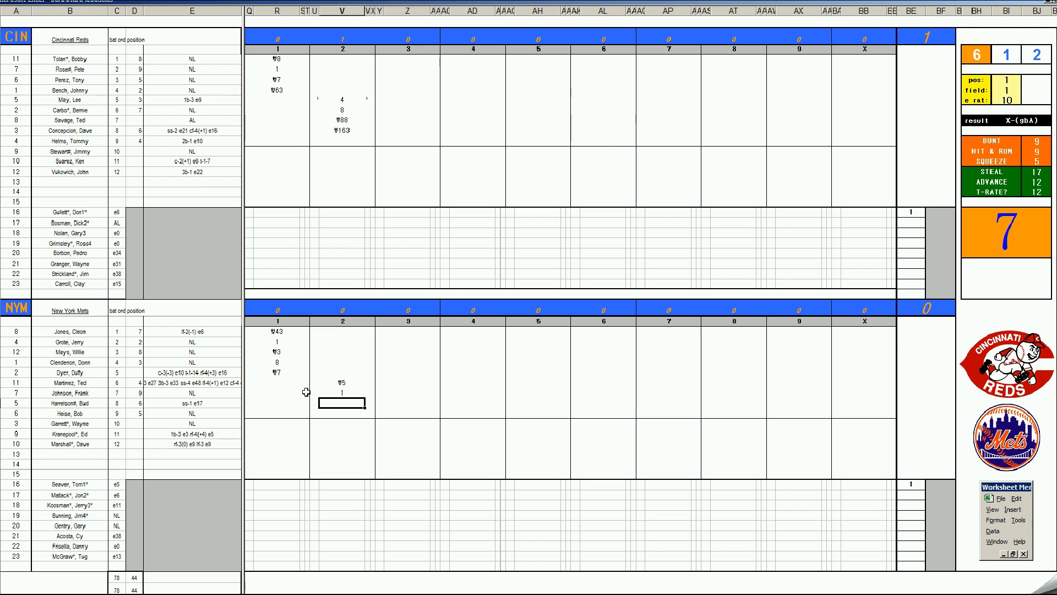
- Set the fielding check to pos 3, field 3 and e rat 9
key("ctrl+x")
type("3")
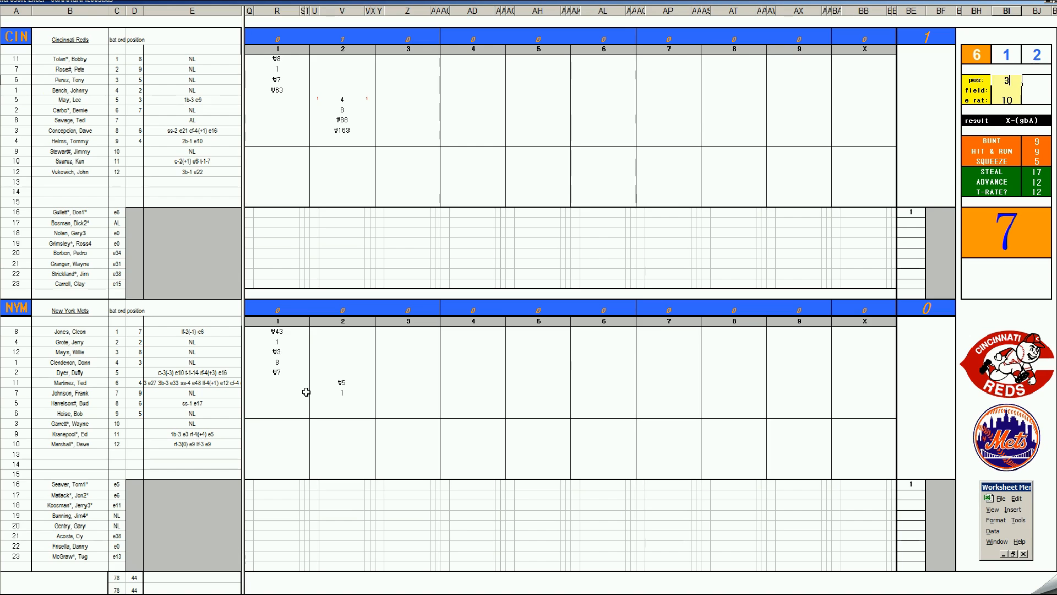
key("Return")
type("3")
key("Return")
type("9")
key("Return")
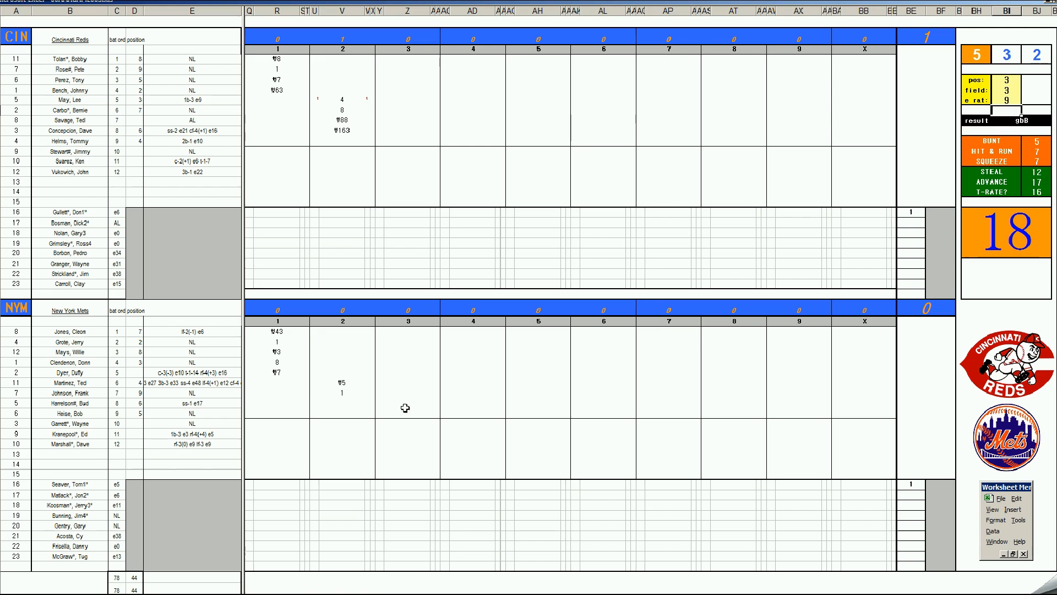
- Record ₩36 and ₩64 as the inning 2 results of the Mets' eighth and ninth batters
left_click(338, 403)
type("#36")
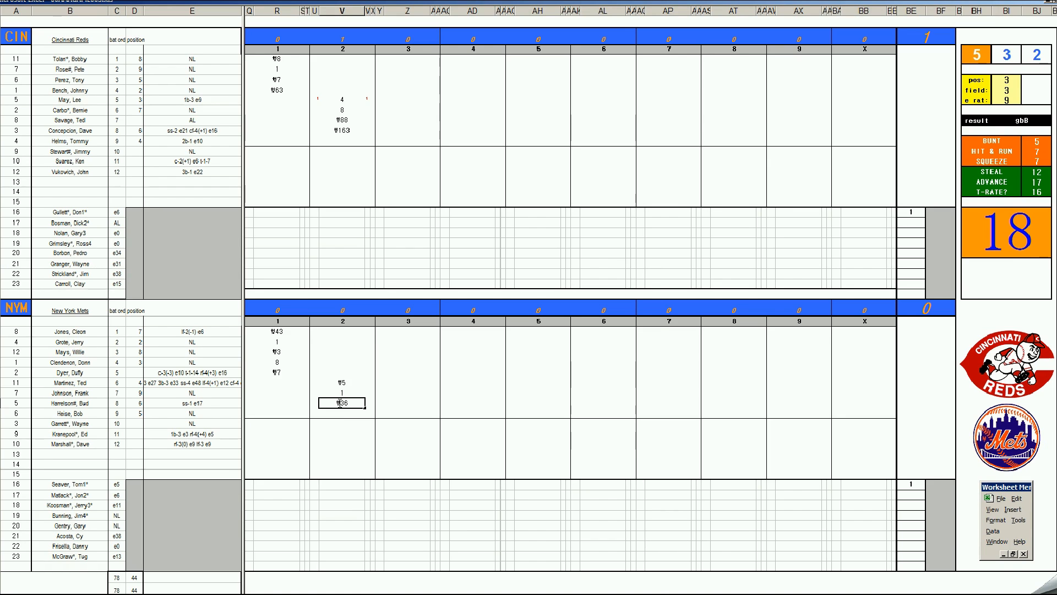
key("Return")
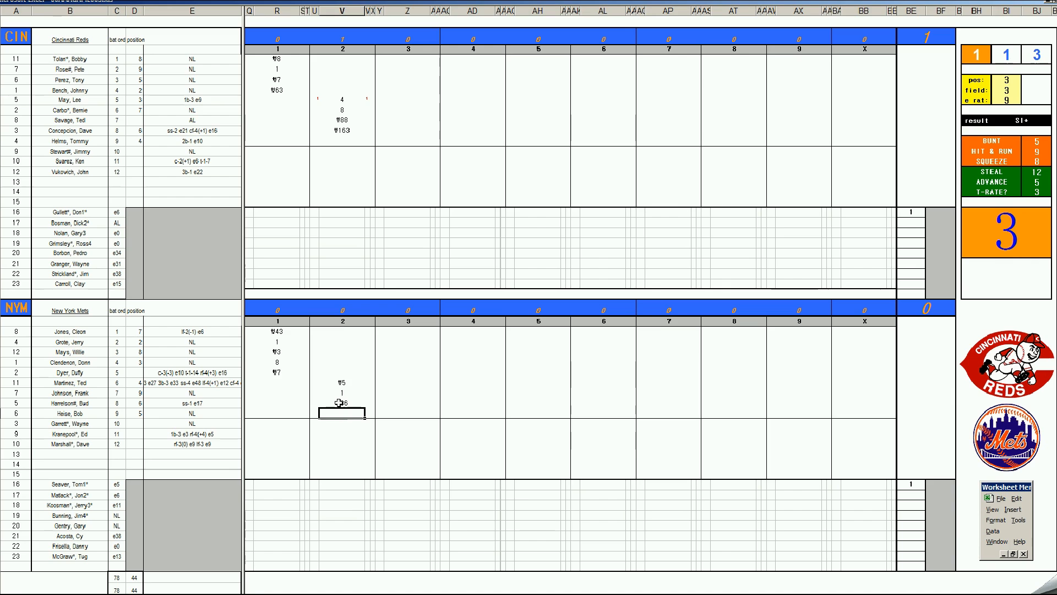
type("#64")
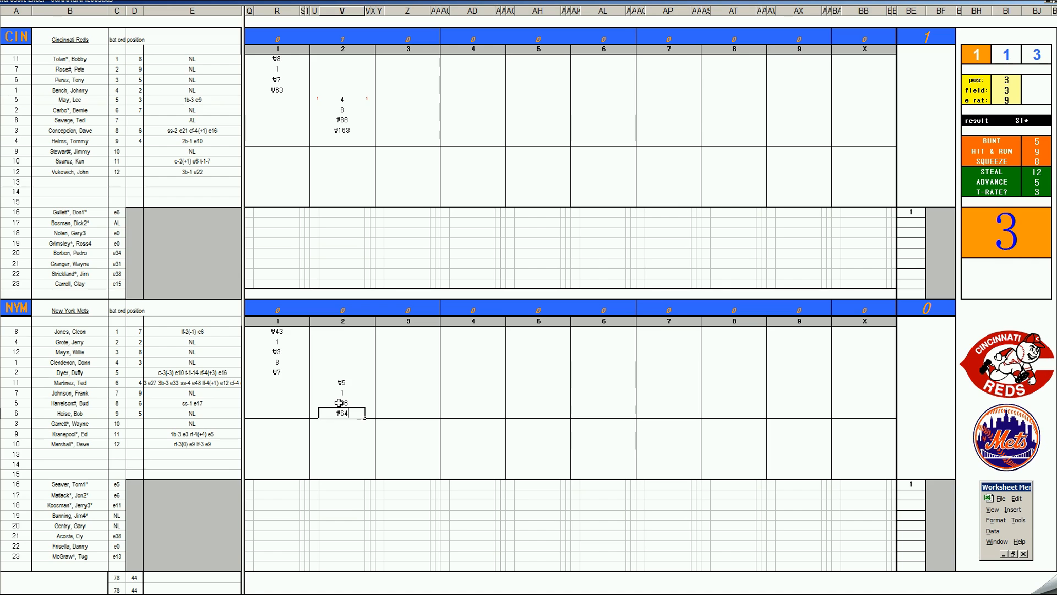
left_click(400, 140)
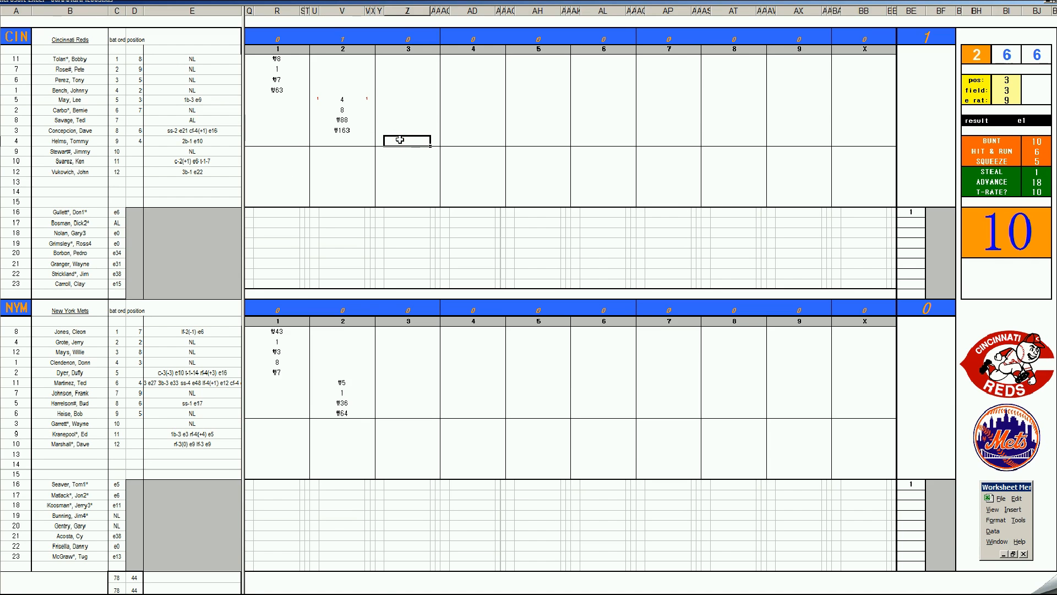
- Record ₩5 for the Reds' ninth batter and 8 for their first batter in inning 3
type("#5")
key("Return")
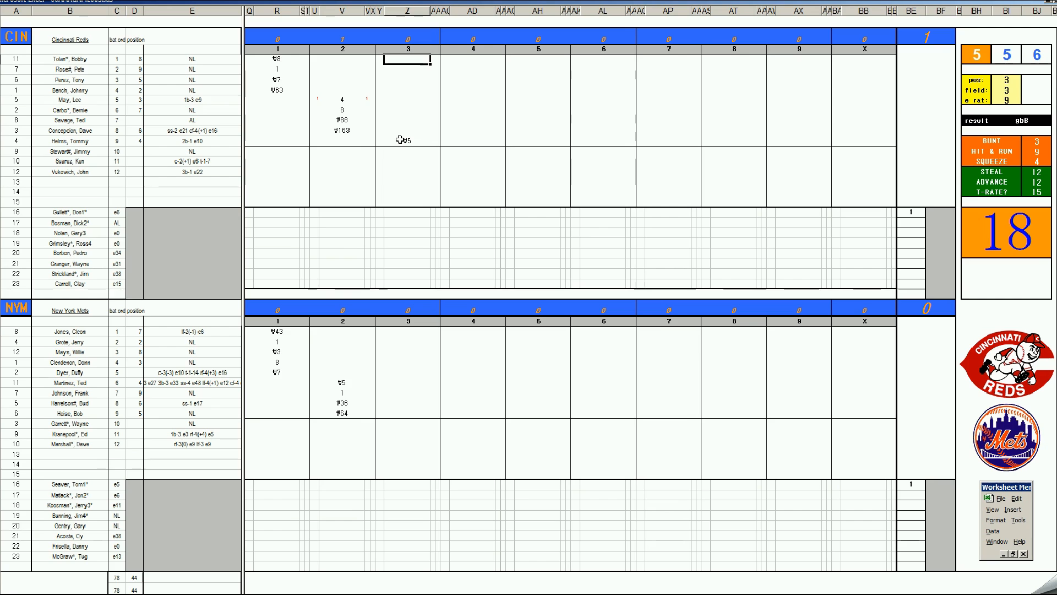
type("8")
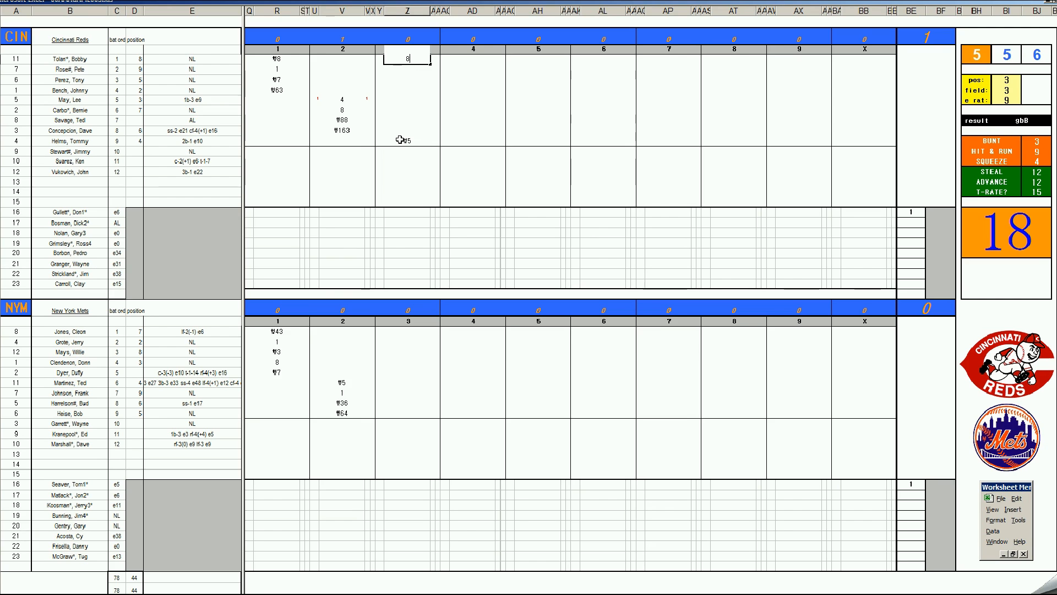
key("Return")
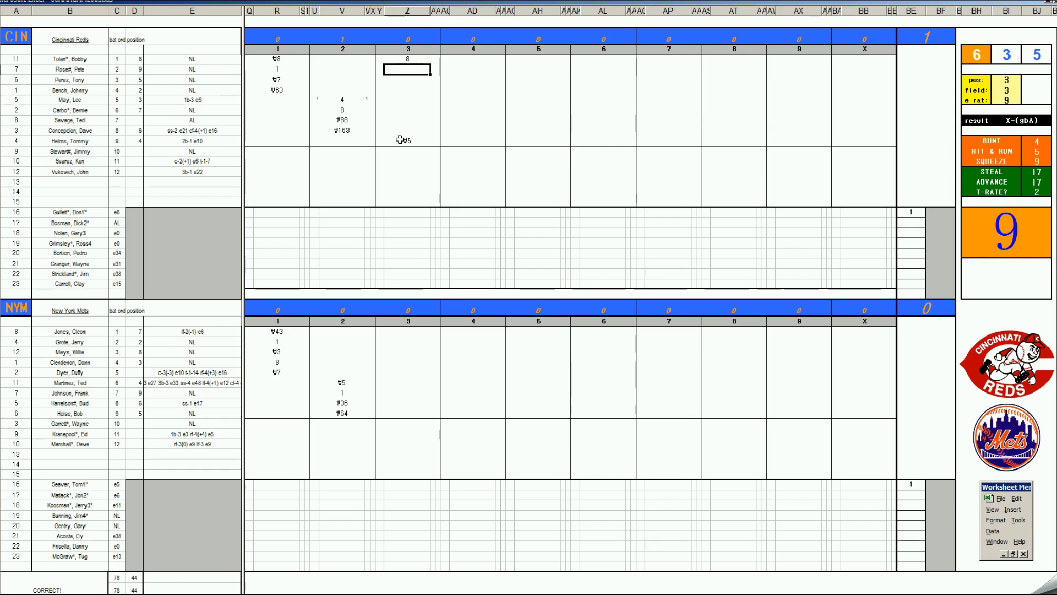
- Enter s in inning 3 for the first pitcher listed in the Reds' pitching section
key("Down")
key("Down")
key("Down")
key("Down")
key("Down")
key("Down")
key("Down")
key("Down")
key("Down")
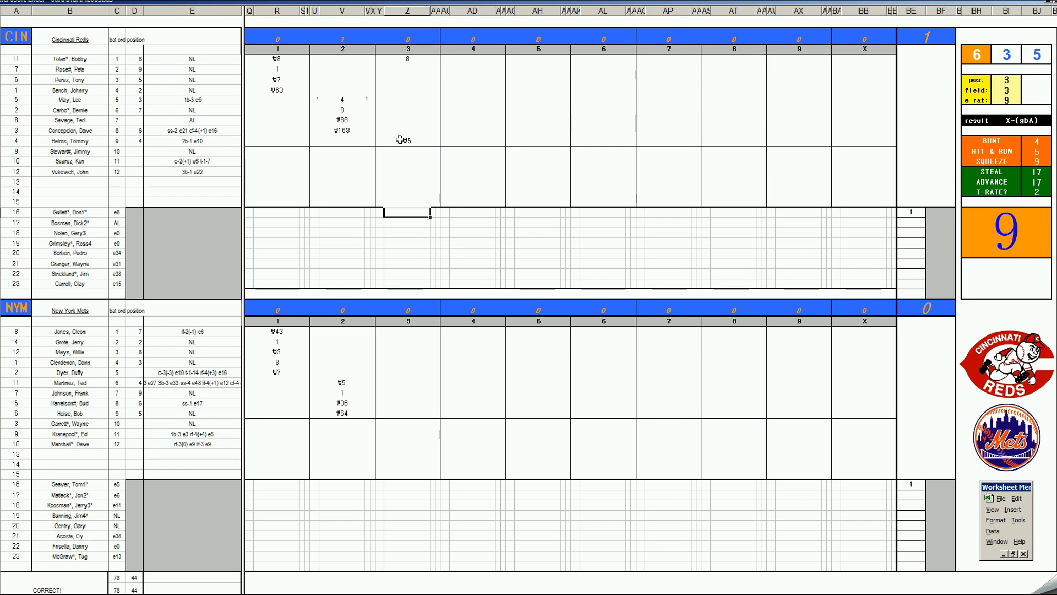
type("s")
left_click(413, 70)
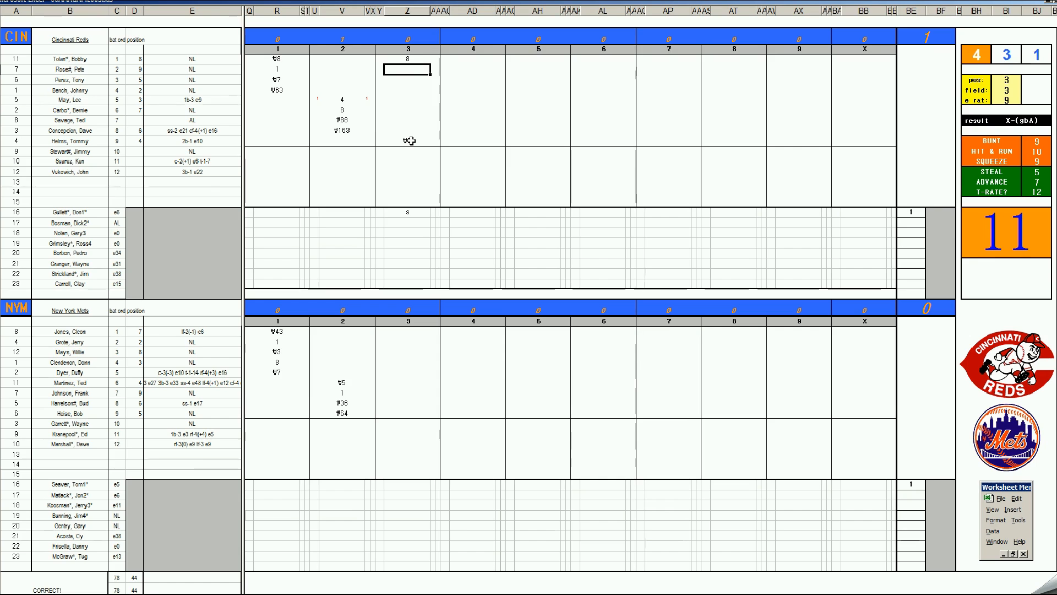
- Set the fielding check to pos 5 and record ₩53 for the Reds' second batter in inning 3
key("ctrl+p")
type("5")
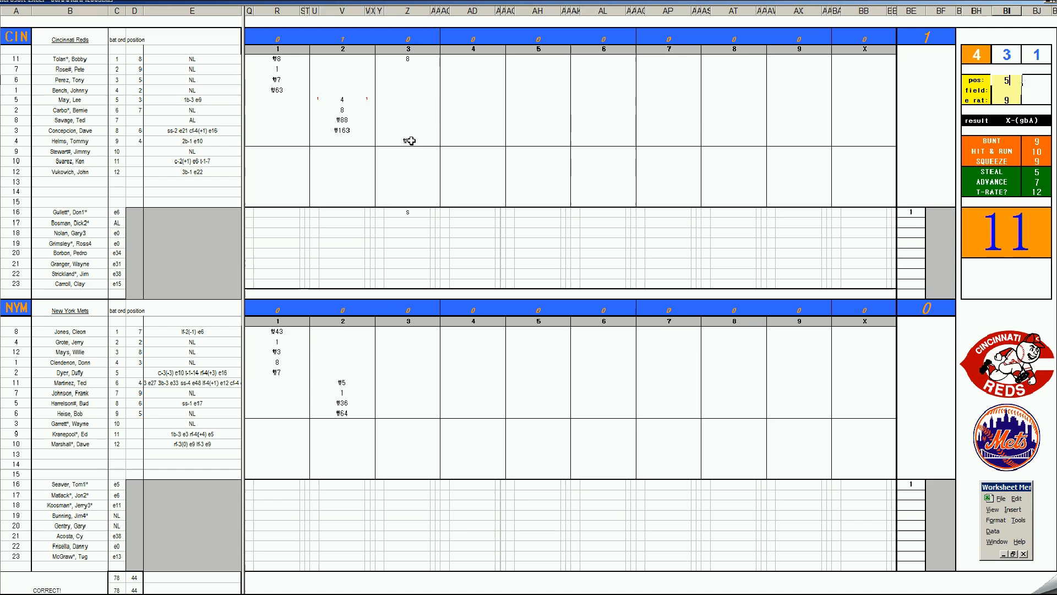
key("Return")
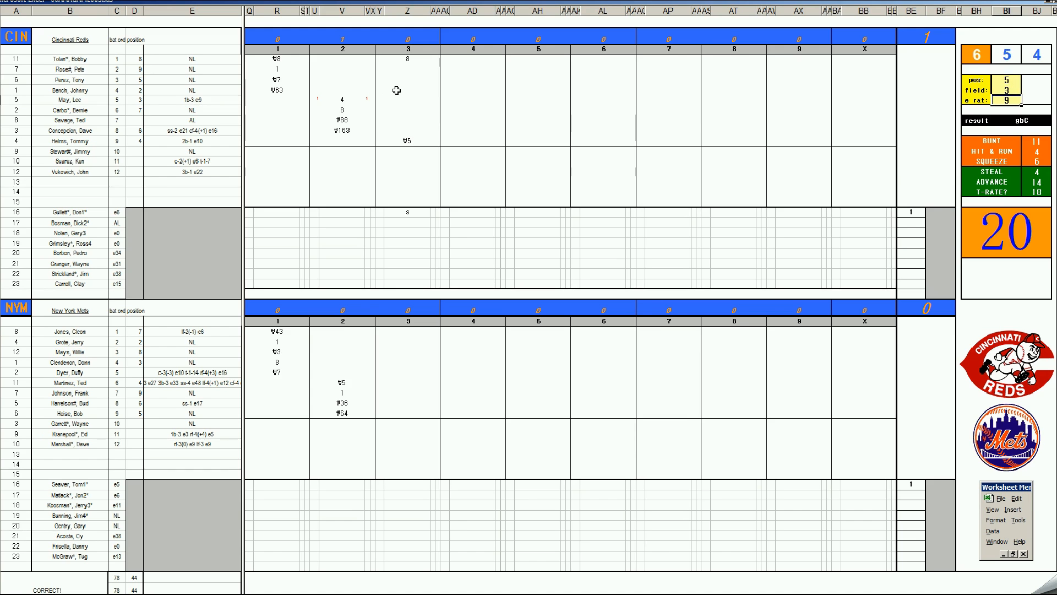
left_click(413, 69)
type("#53")
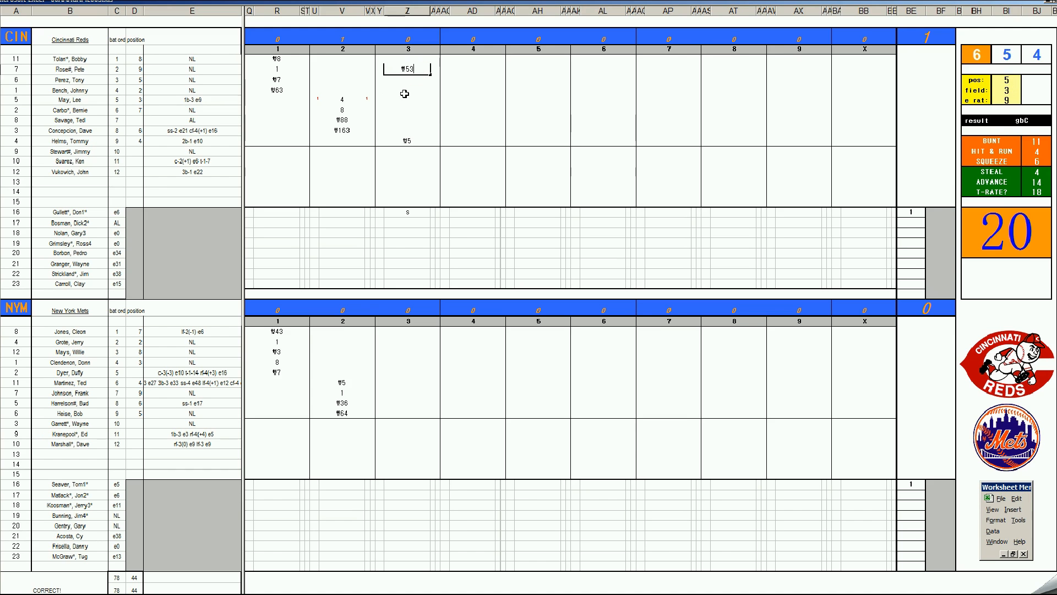
- Record ₩63 and ₩3 as the inning 3 results of the Mets' first and second batters
left_click(413, 334)
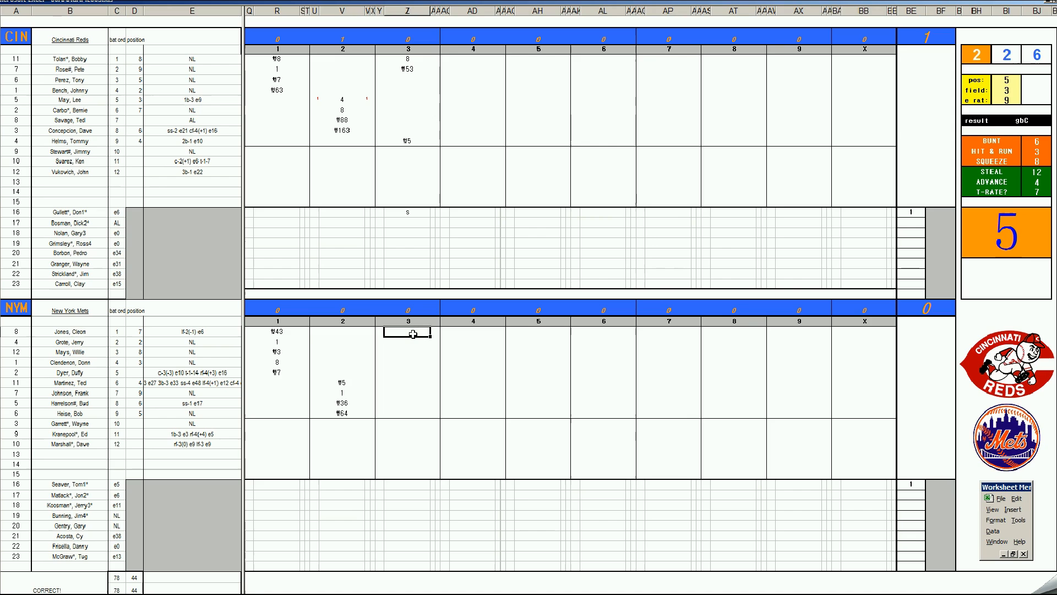
type("#67")
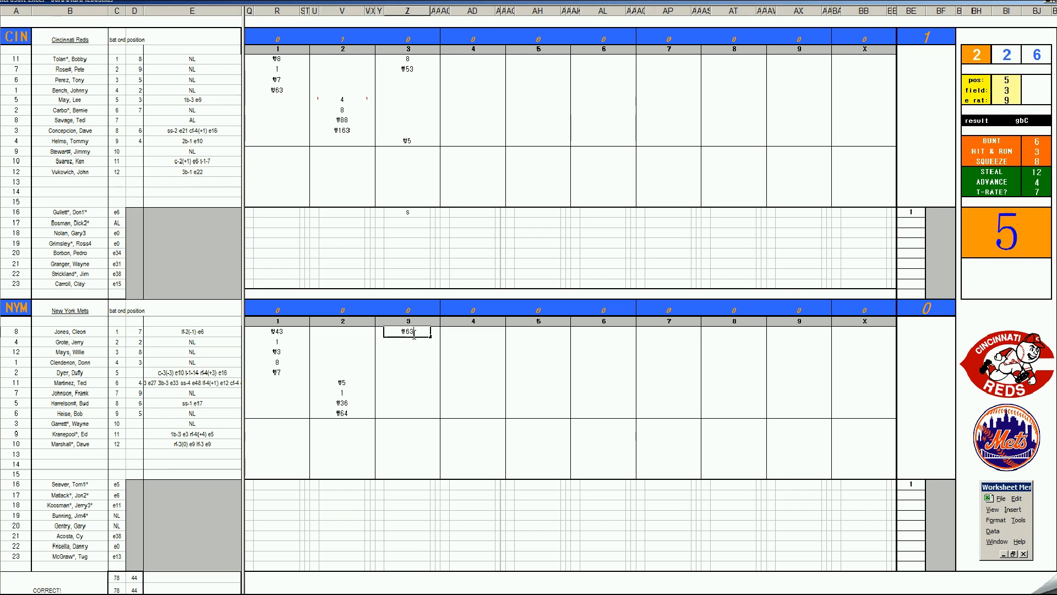
key("Return")
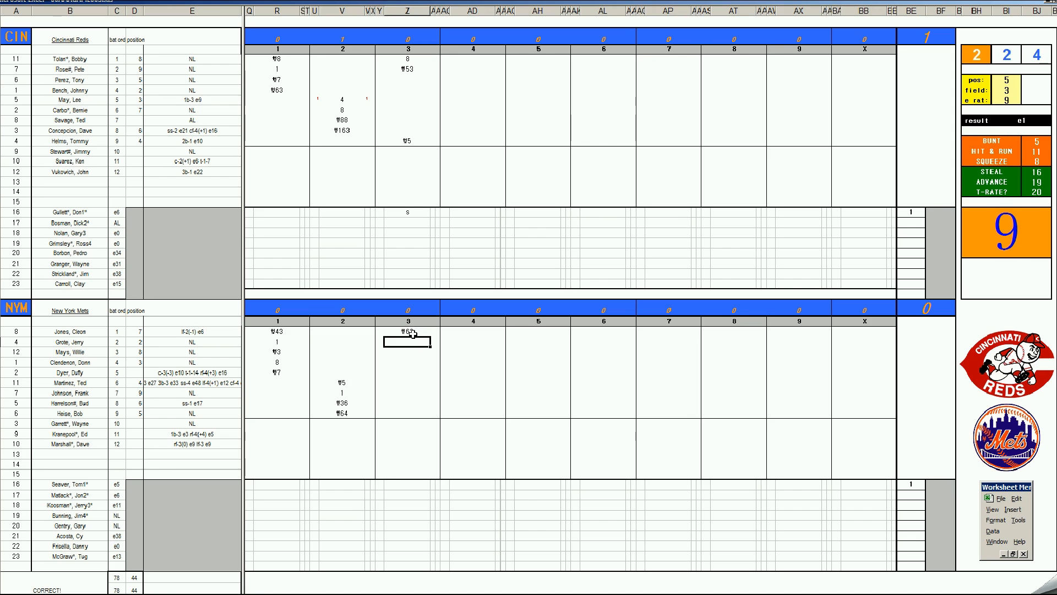
type("#3")
key("Return")
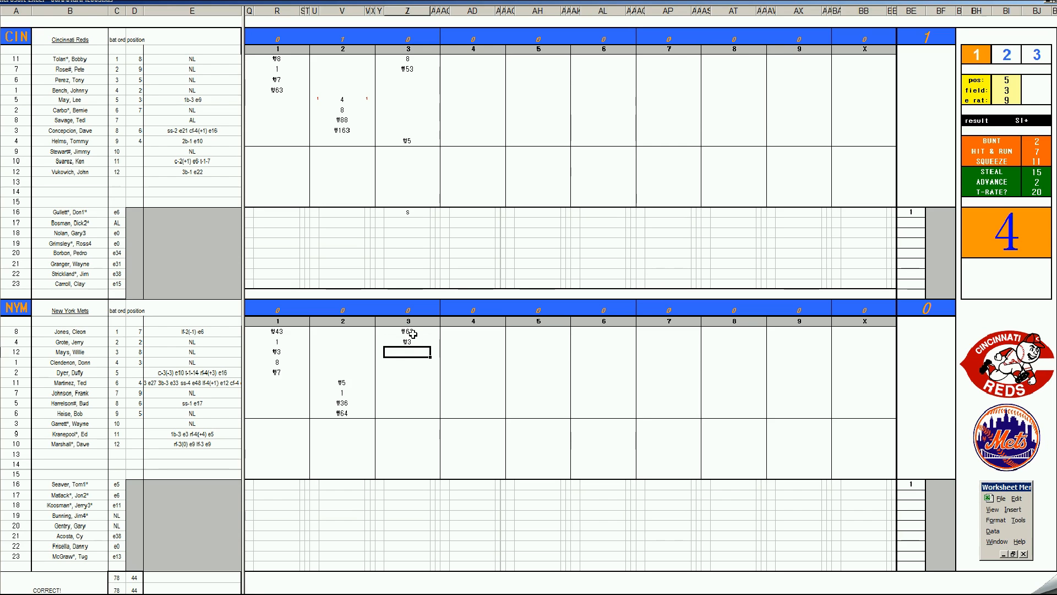
- Record 8 as the inning 3 result of both the Mets' third and fourth batters
type("8")
key("Return")
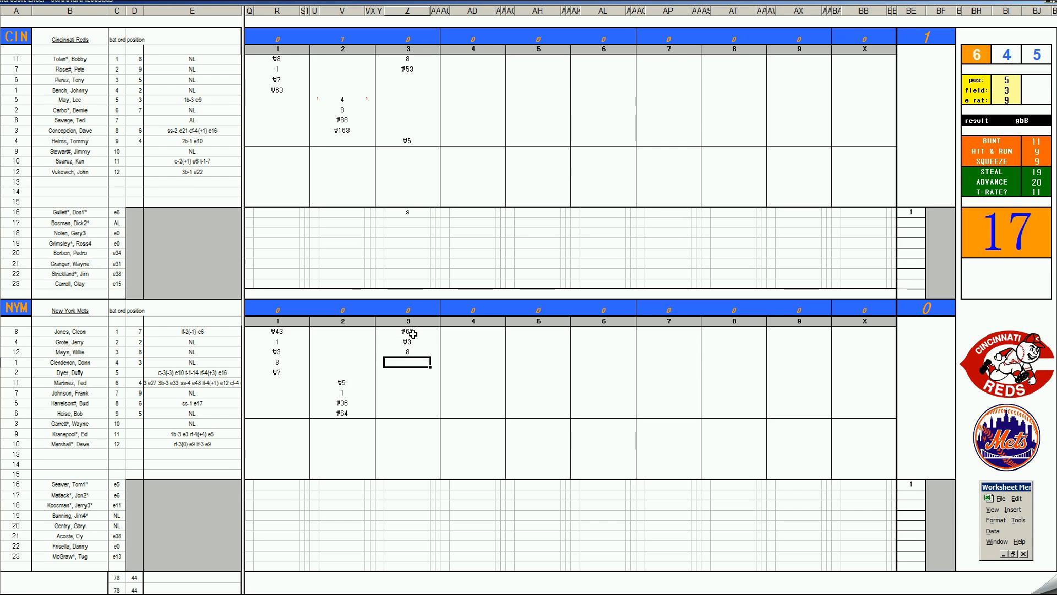
type("8")
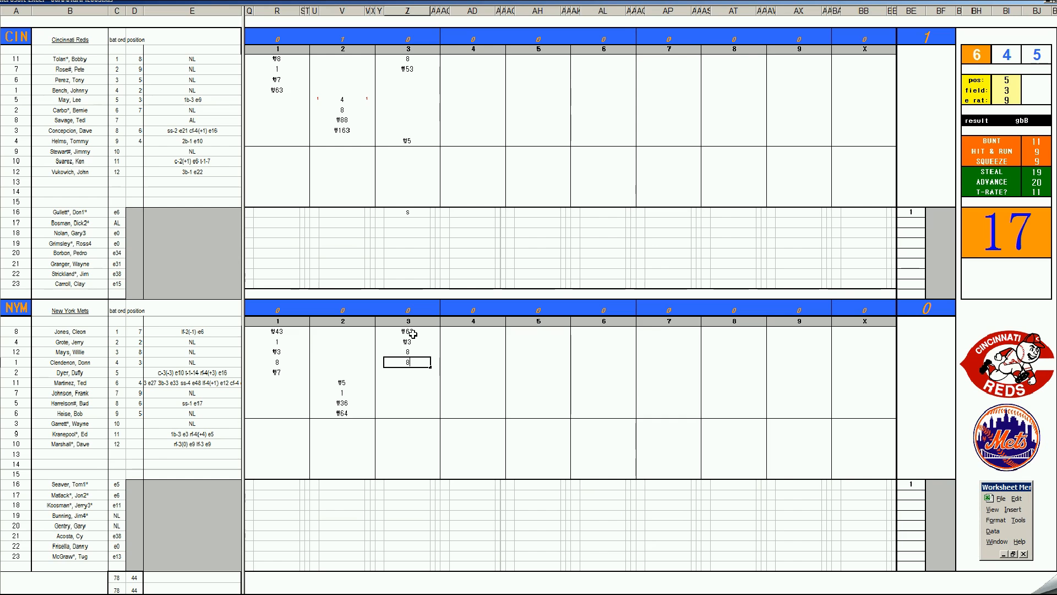
type("8")
key("Return")
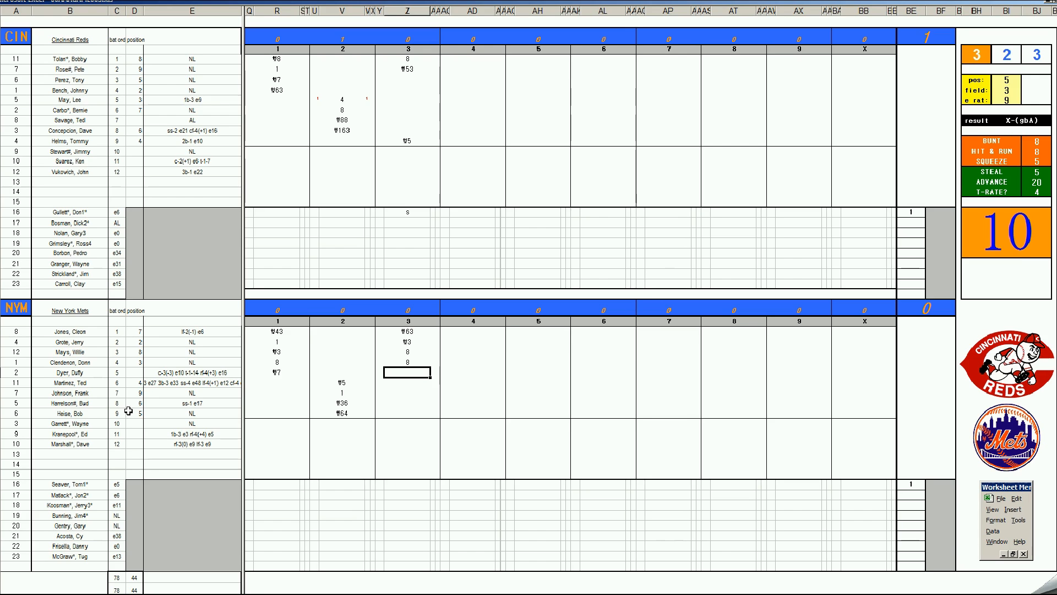
- Record 4 as the Mets' fifth batter's inning 3 result, with 3 in the narrow cell following it
type("4")
key("Right")
type("3")
- Mark 1 before the inning 3 results of the Mets' third, fourth and fifth batters, and record ₩3 for the sixth
key("Left")
key("Left")
key("Up")
key("Up")
type("1")
key("Return")
type("1")
key("Return")
type("1")
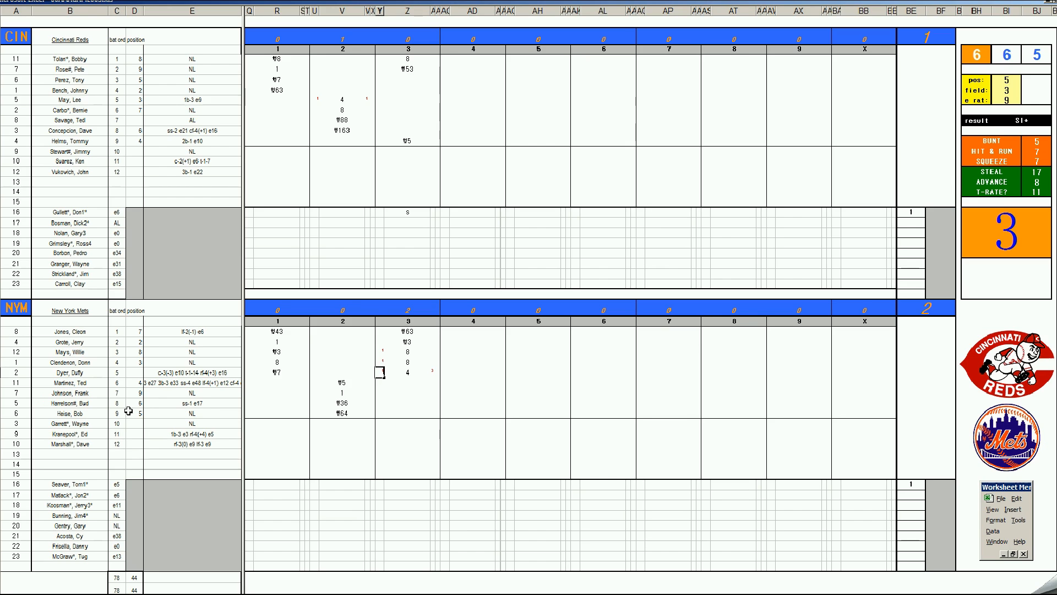
left_click(412, 383)
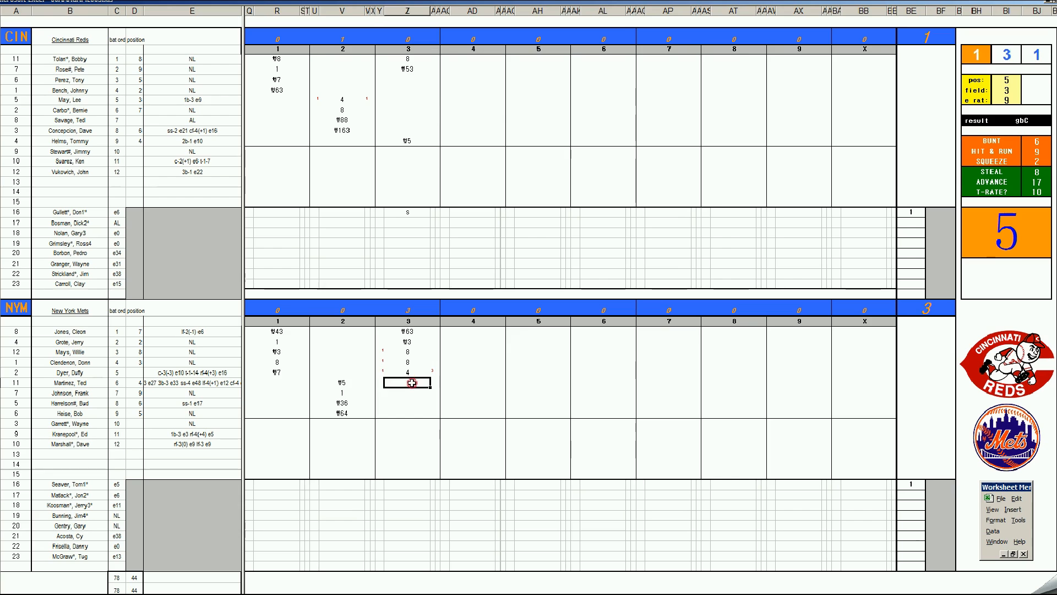
type("#3")
- Record k and 8 as the inning 4 results of the Reds' third and fourth batters
left_click(461, 78)
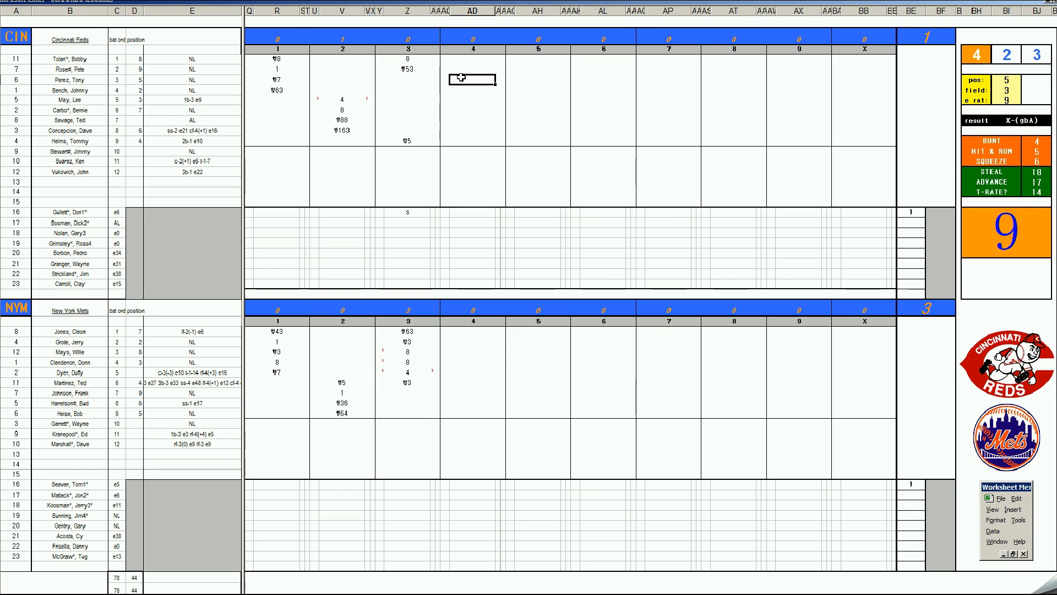
type("k")
key("Return")
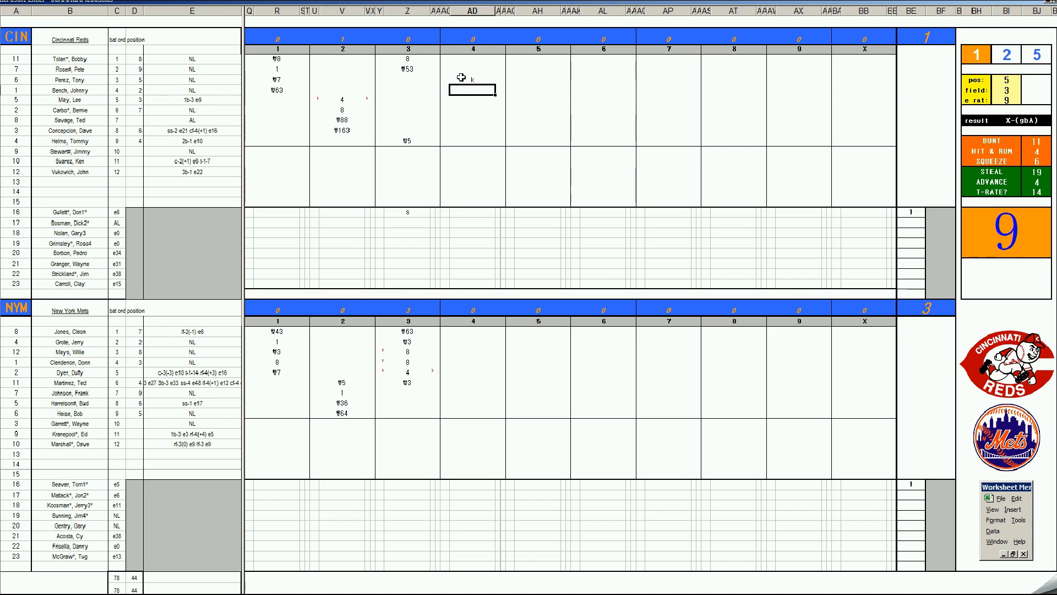
type("8")
key("Return")
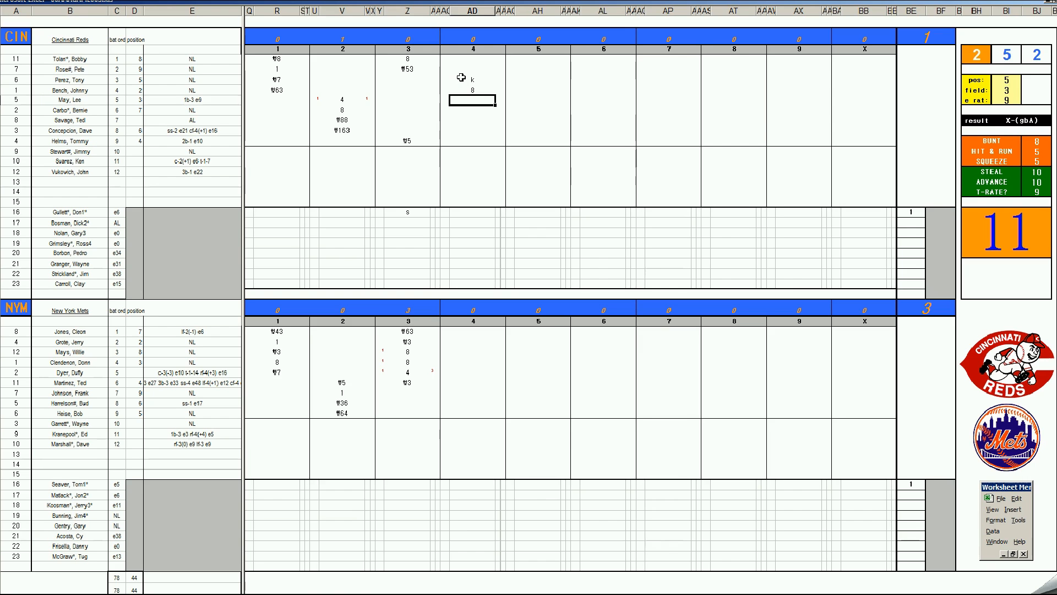
- Record 1 and 9 as the inning 4 results of the Reds' fifth and sixth batters
type("1")
key("Return")
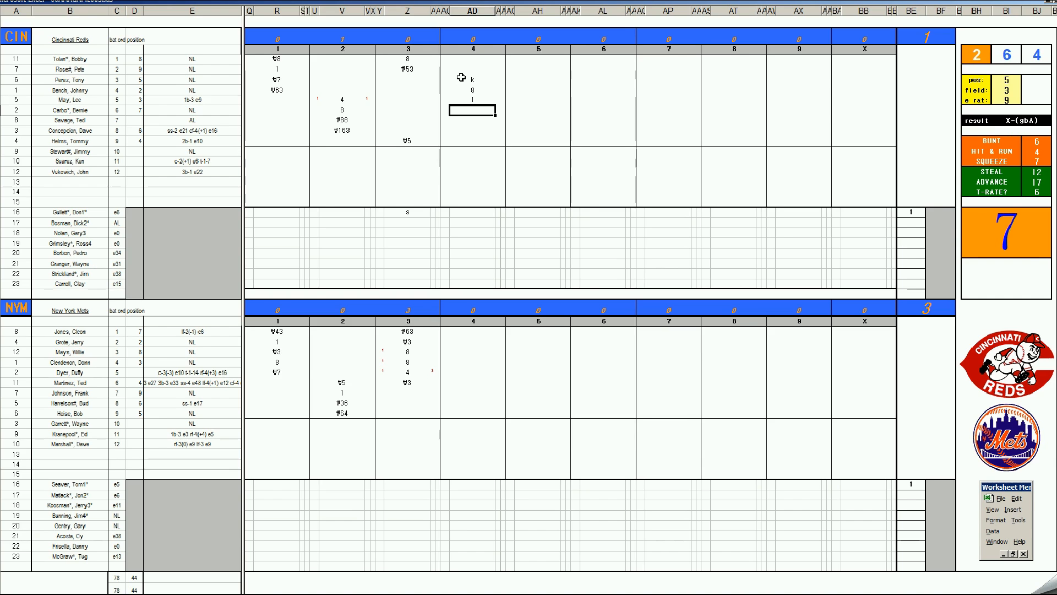
type("#9")
key("BackSpace")
key("BackSpace")
key("Return")
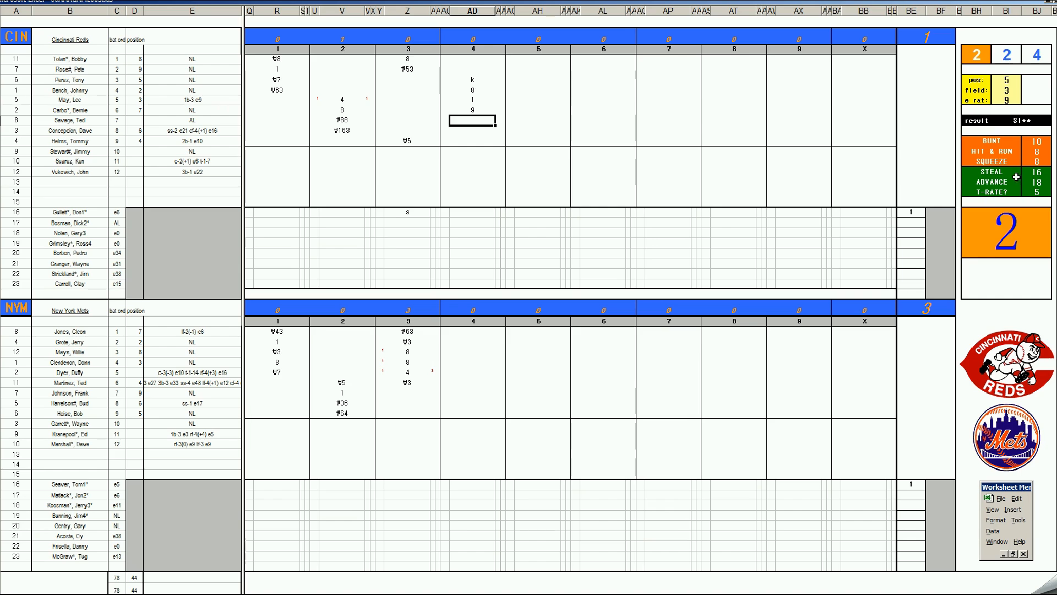
- Enter r in inning 4 for the Reds' first listed pitcher and change the sixth batter's result to ₩992
left_click(474, 211)
type("r")
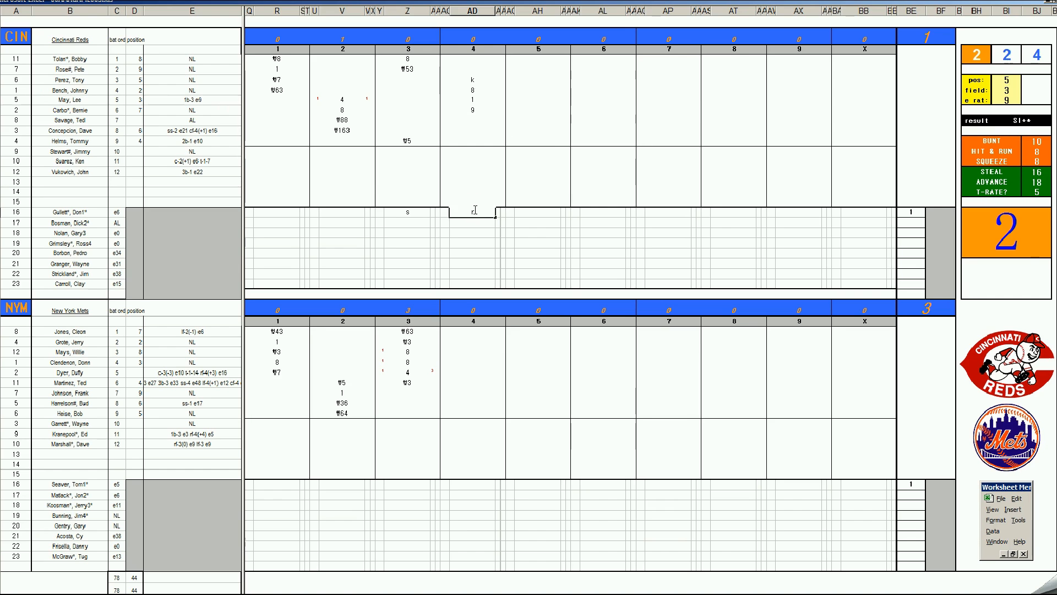
key("Return")
left_click(477, 113)
type("\\992")
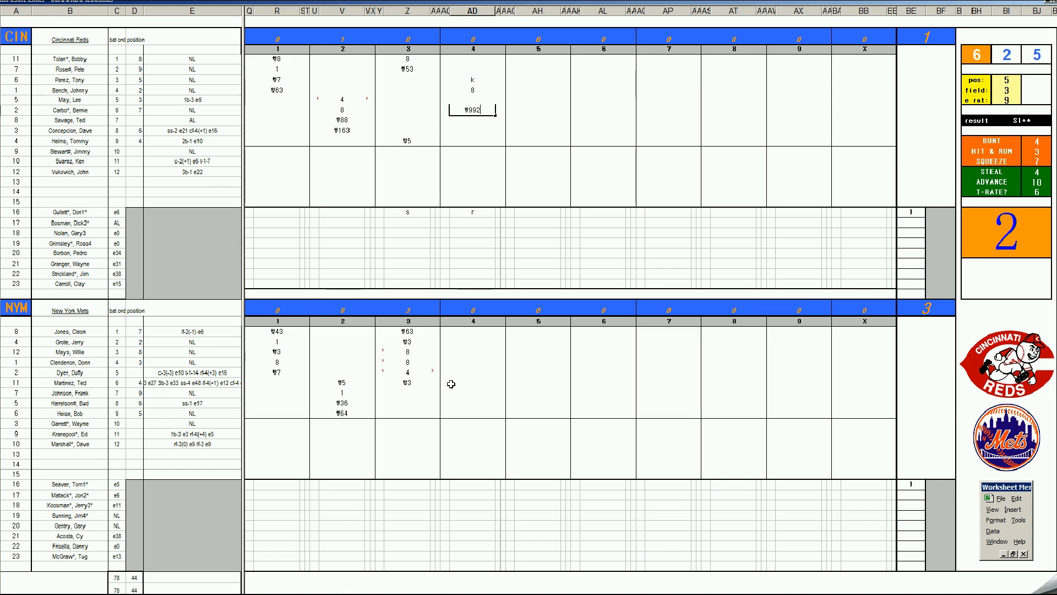
- Record ₩63, ₩6 and ₩13 as the inning 4 results of the Mets' seventh, eighth and ninth batters
left_click(466, 392)
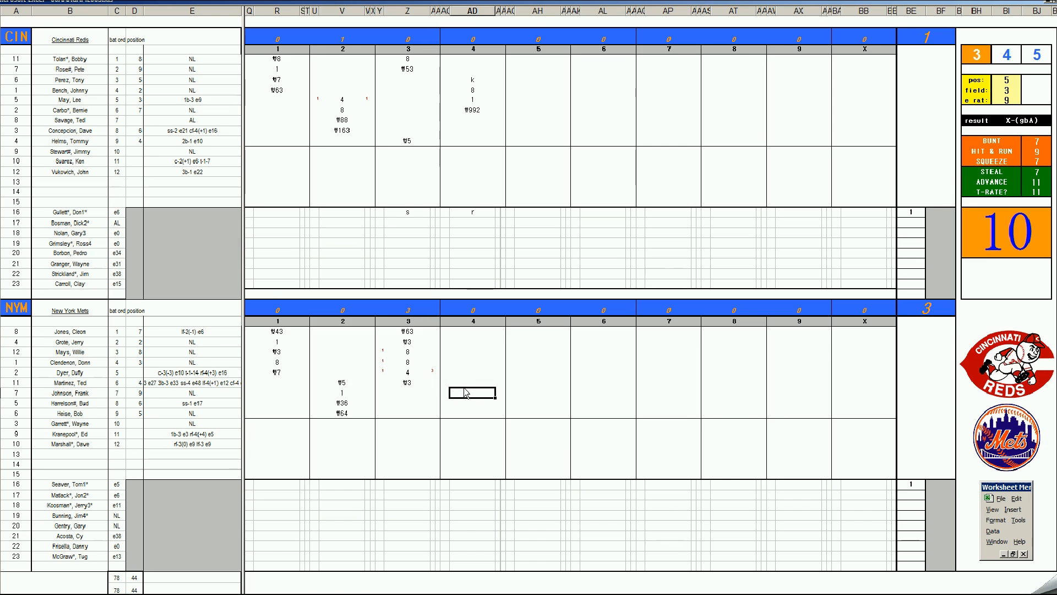
type("₩63")
key("Return")
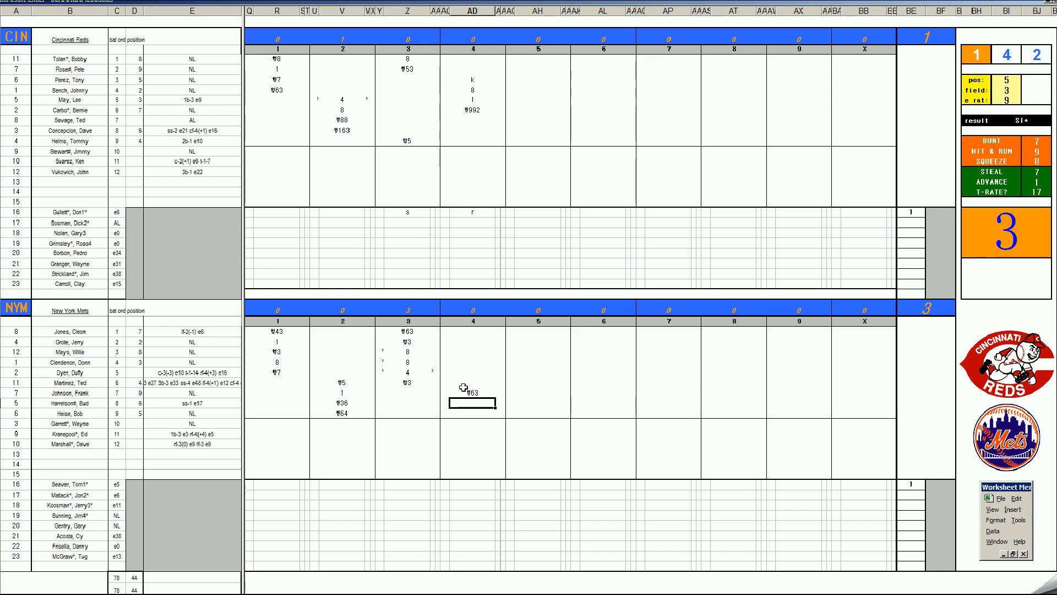
type("₩6")
key("Return")
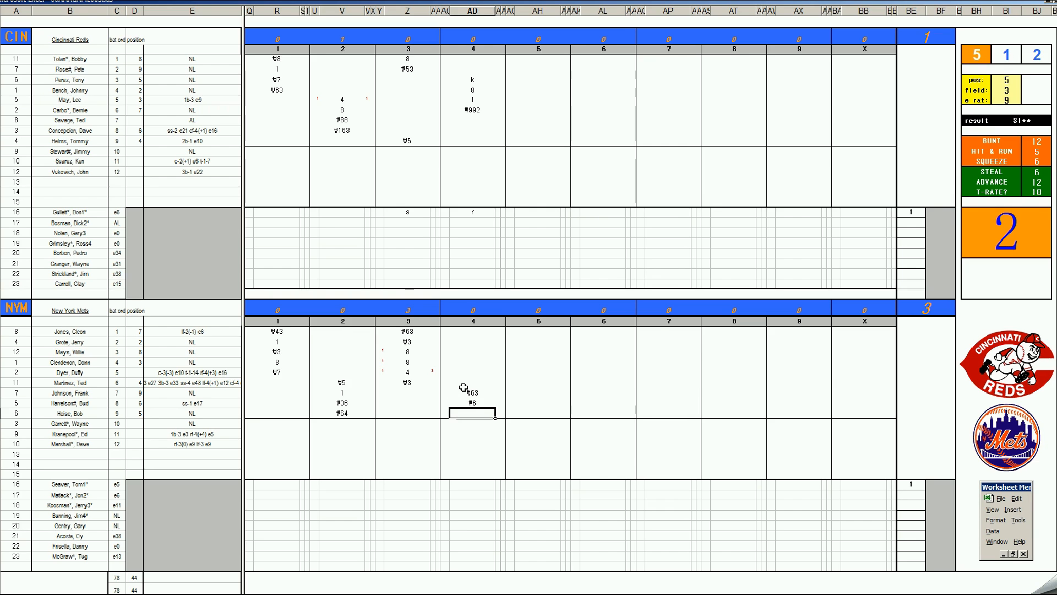
type("₩13")
- Record 1, k and k as the inning 5 results of the Reds' seventh, eighth and ninth batters
left_click(533, 120)
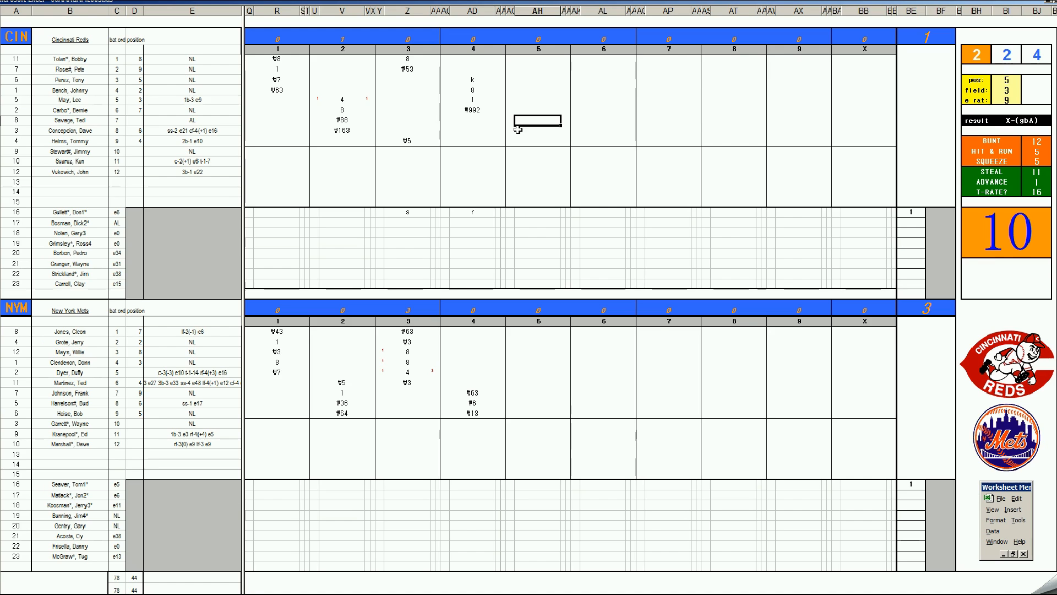
type("1")
key("Return")
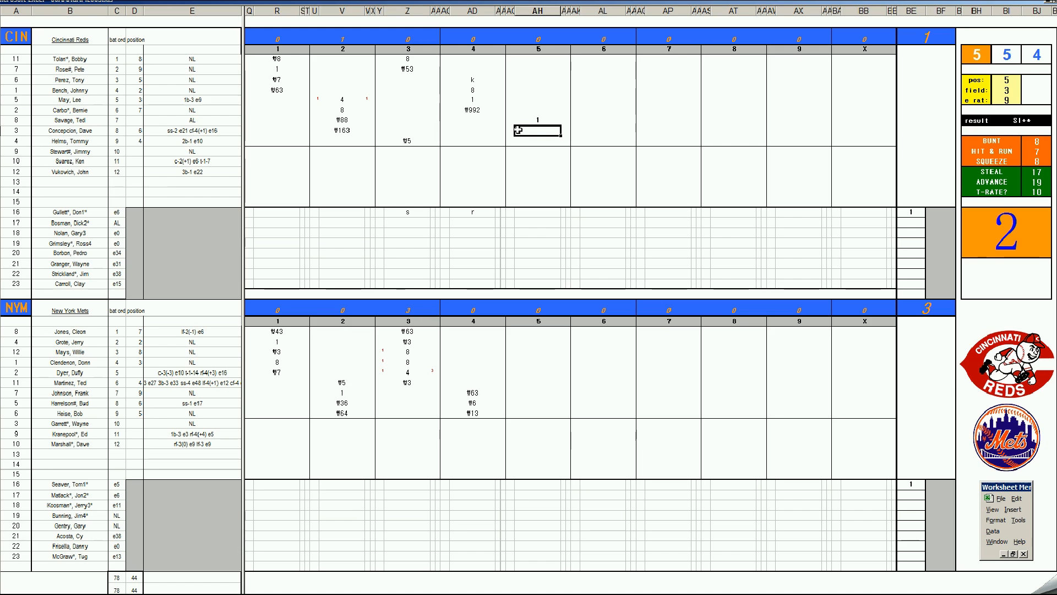
type("k")
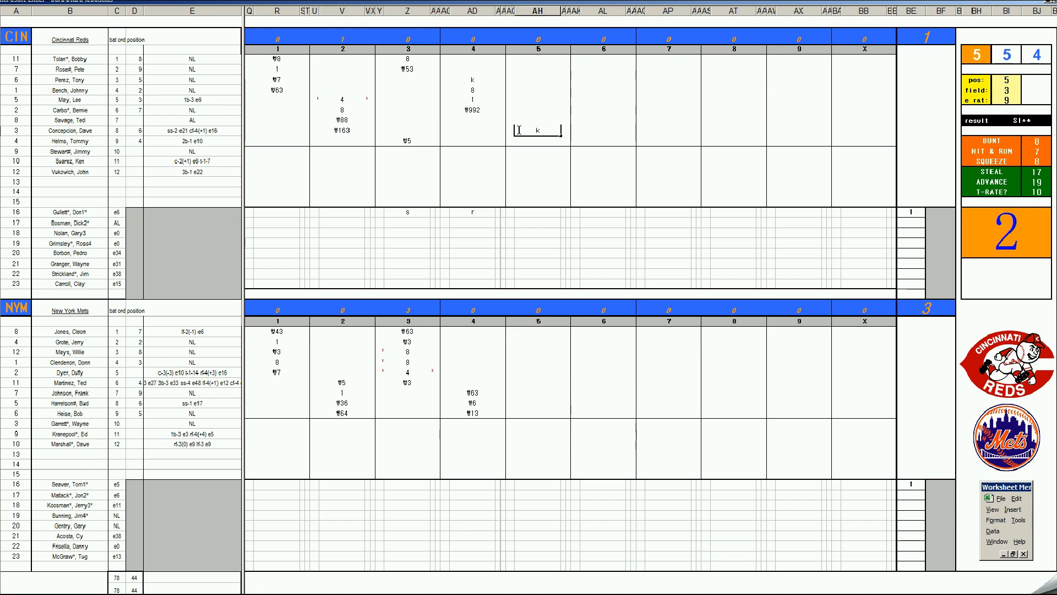
key("Return")
type("k")
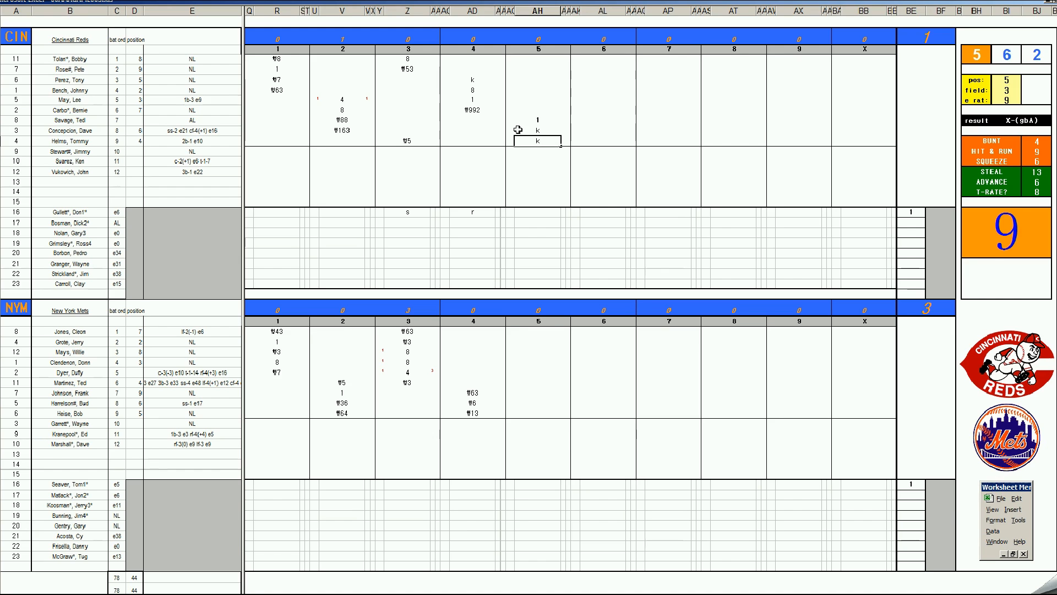
- Record 8 and ₩46 as the inning 5 results of the Reds' first and second batters
left_click(539, 59)
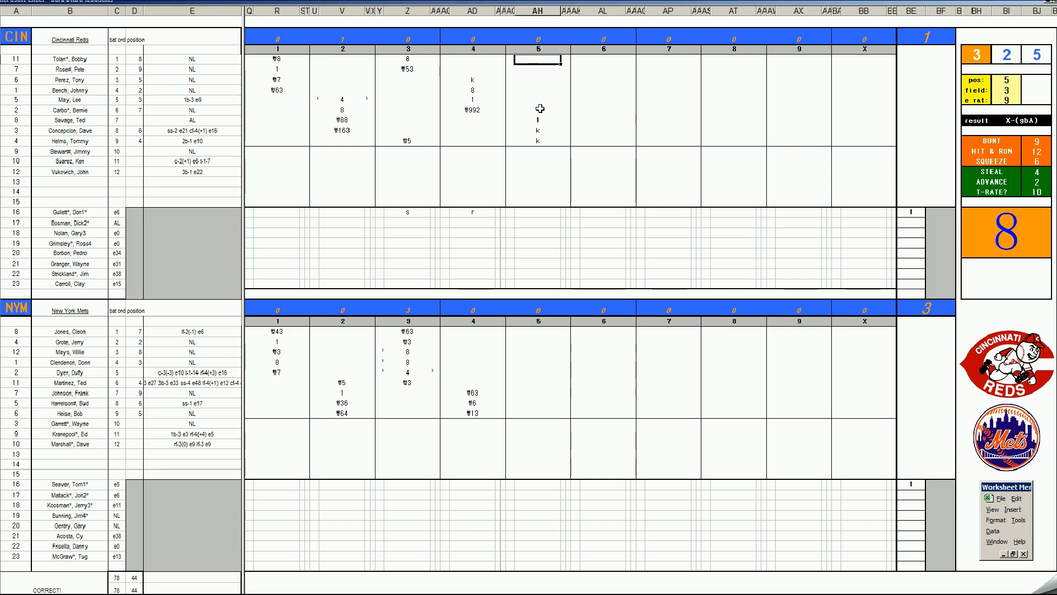
type("8")
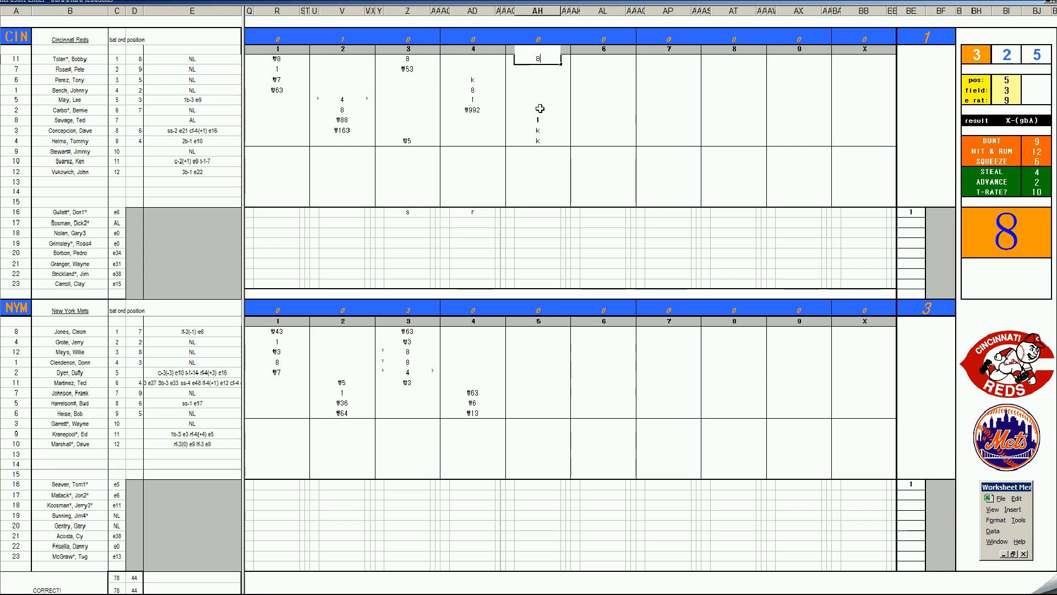
key("Return")
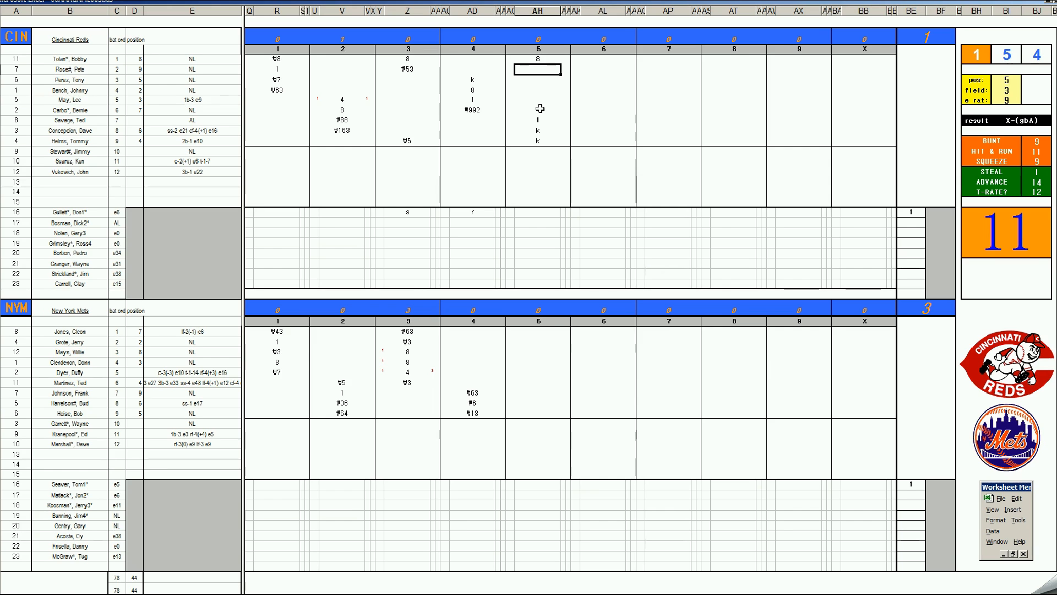
type("\\46")
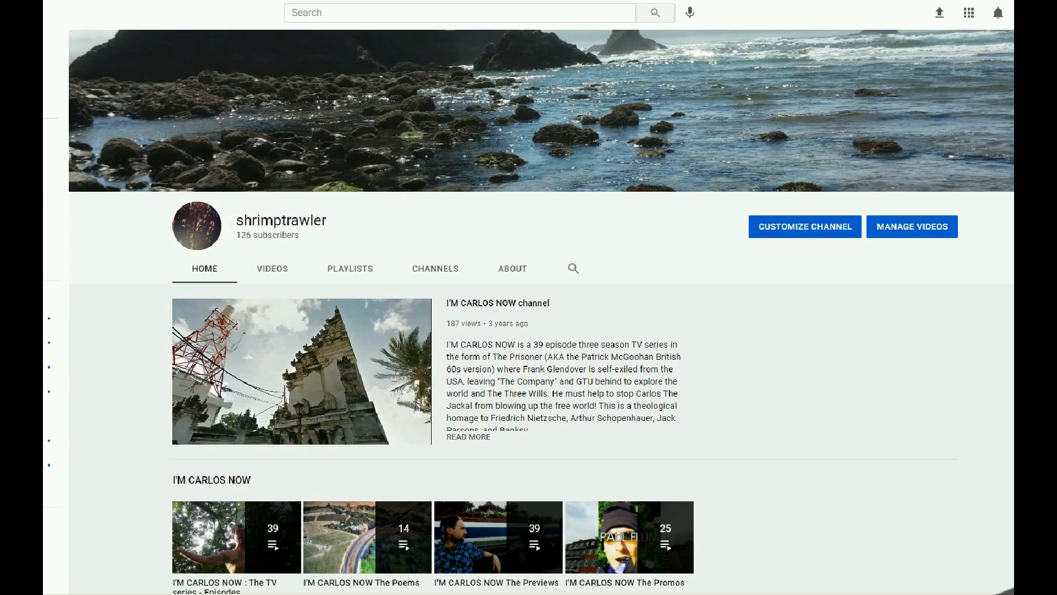
scroll(541, 312, "down", 4)
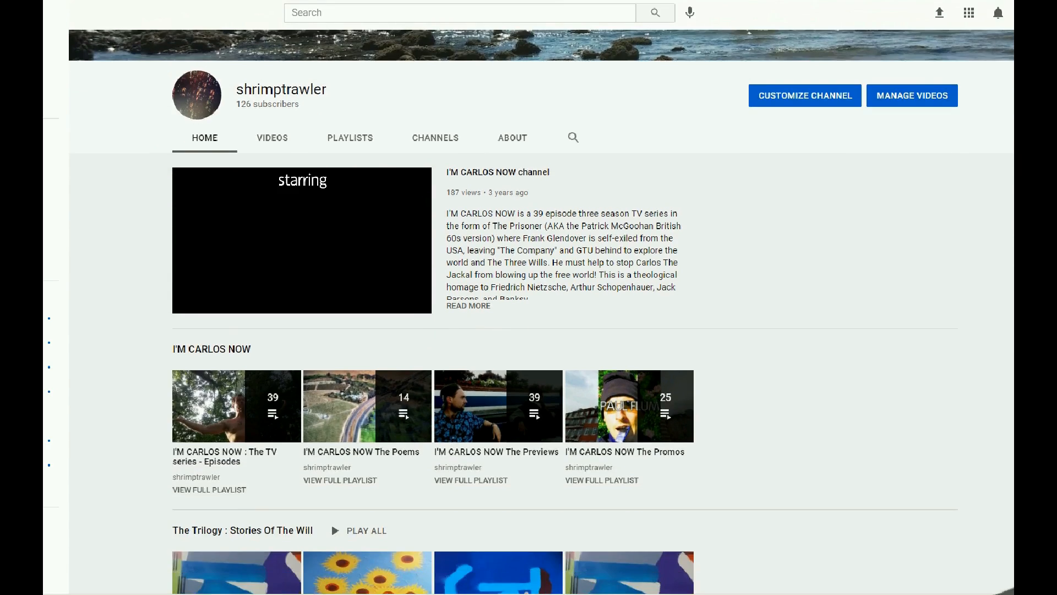
scroll(541, 312, "down", 4)
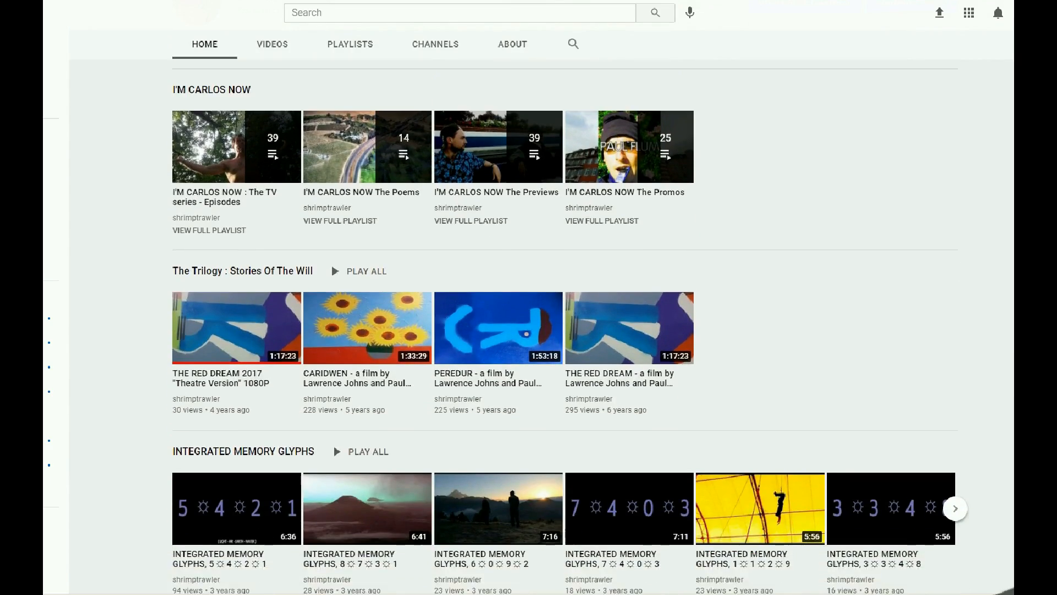
scroll(541, 312, "down", 4)
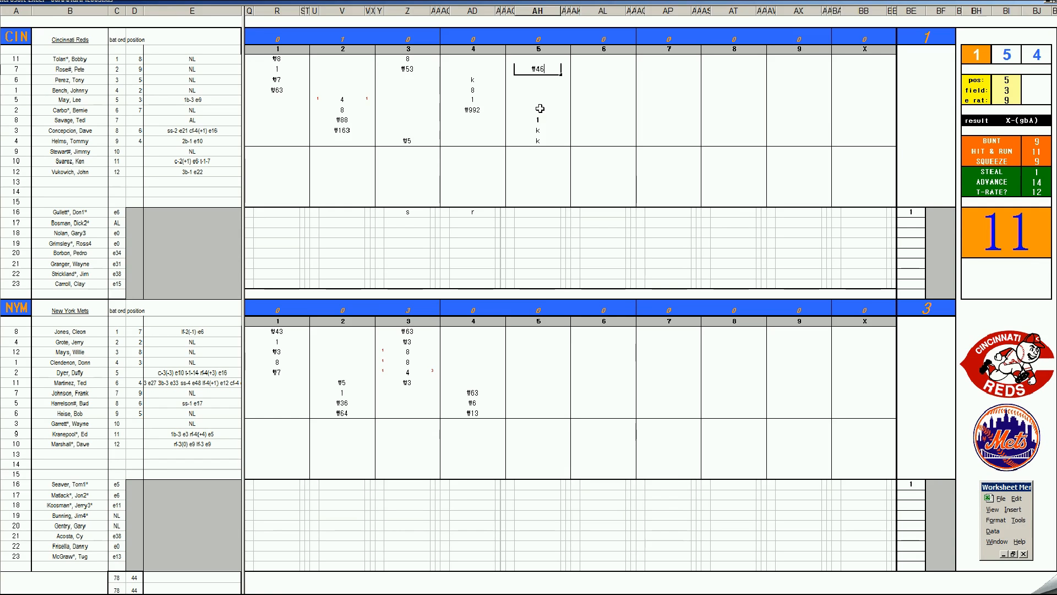
- Roll new results and record ₩8 and ₩7 as the inning 5 results of the Mets' first and second batters
left_click(548, 330)
key("F9")
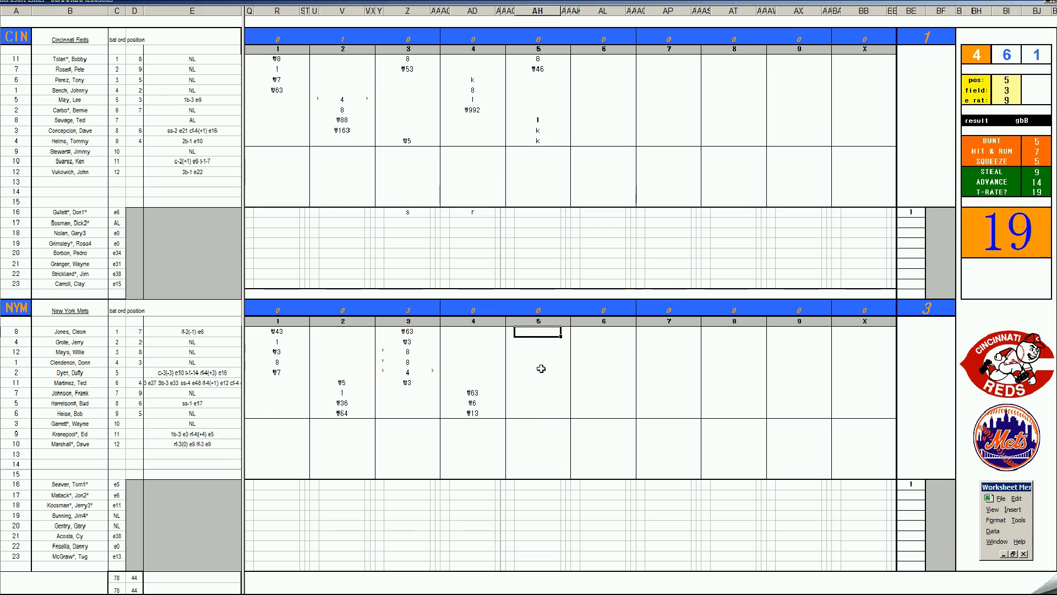
type("#8")
key("Return")
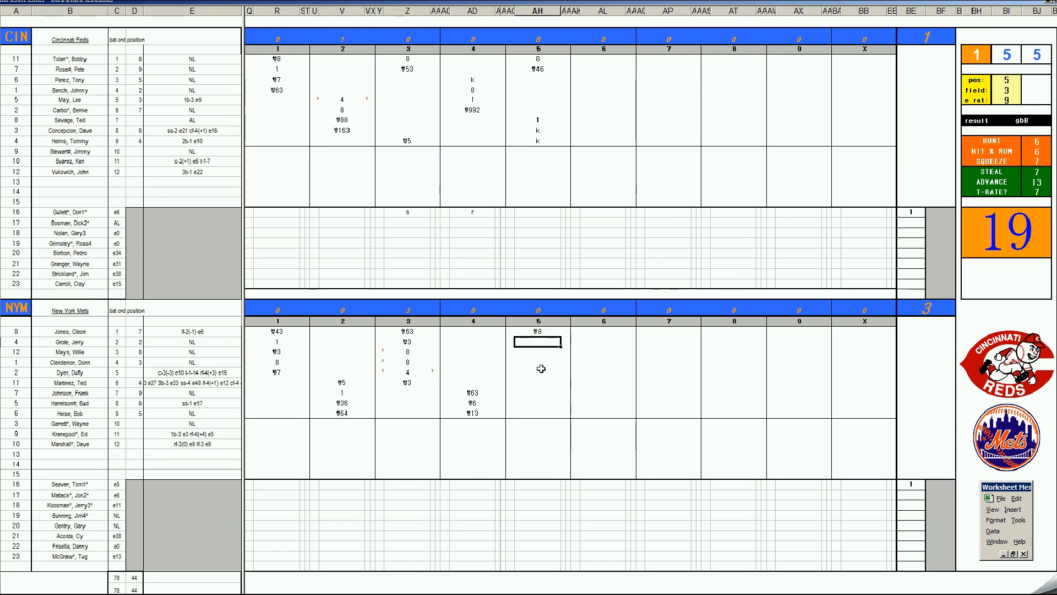
type("#7")
key("Return")
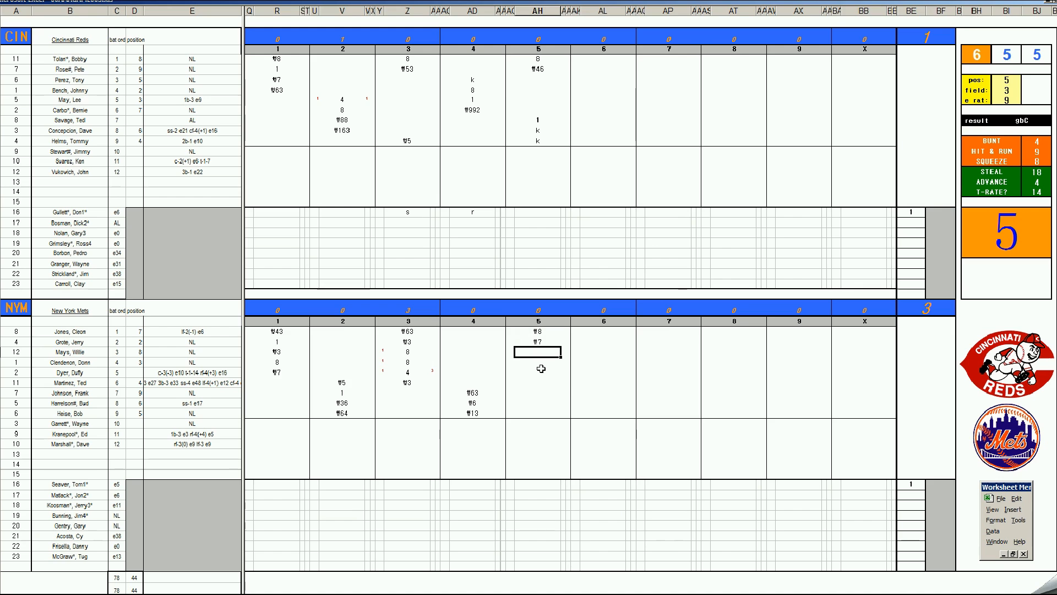
- Set the fielding check to position 6, field 2 and e rating 21, and record ₩63 as the Mets' third batter's inning 5 result
key("ctrl+p")
type("6")
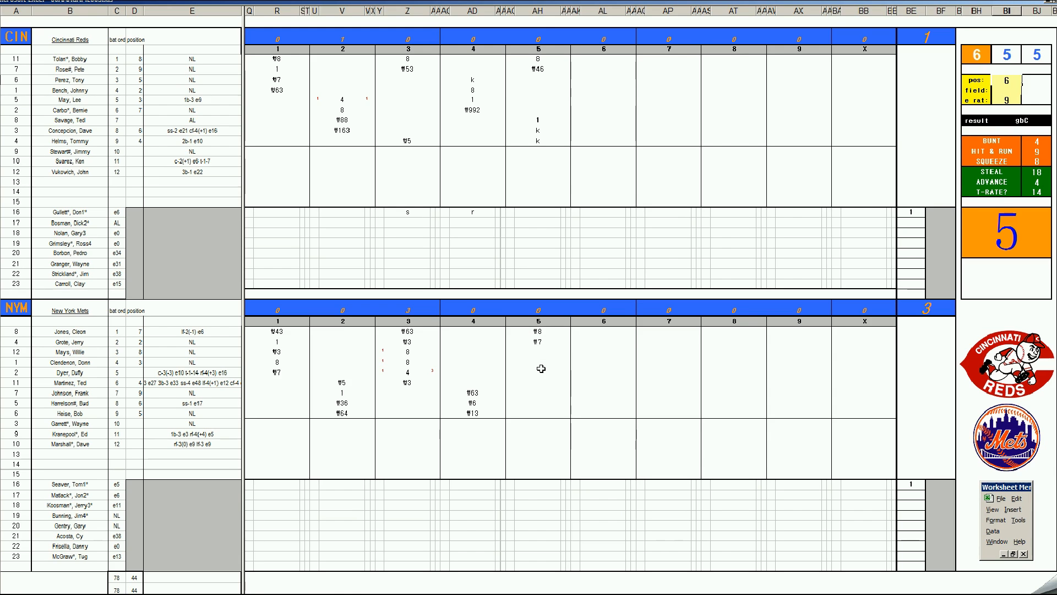
key("Return")
type("2")
key("Return")
type("21")
key("Return")
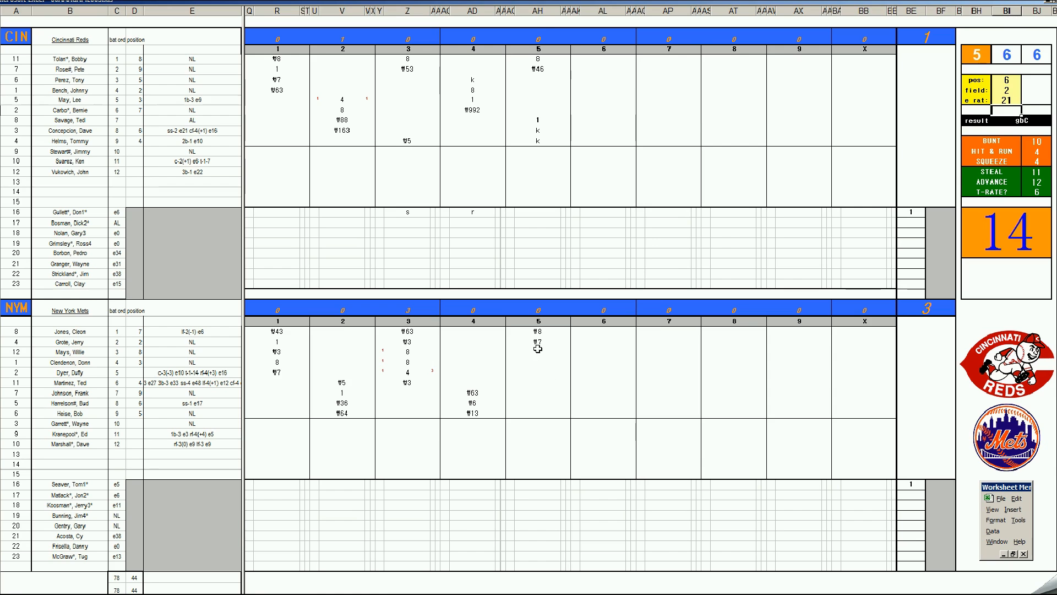
left_click(538, 351)
type("#63")
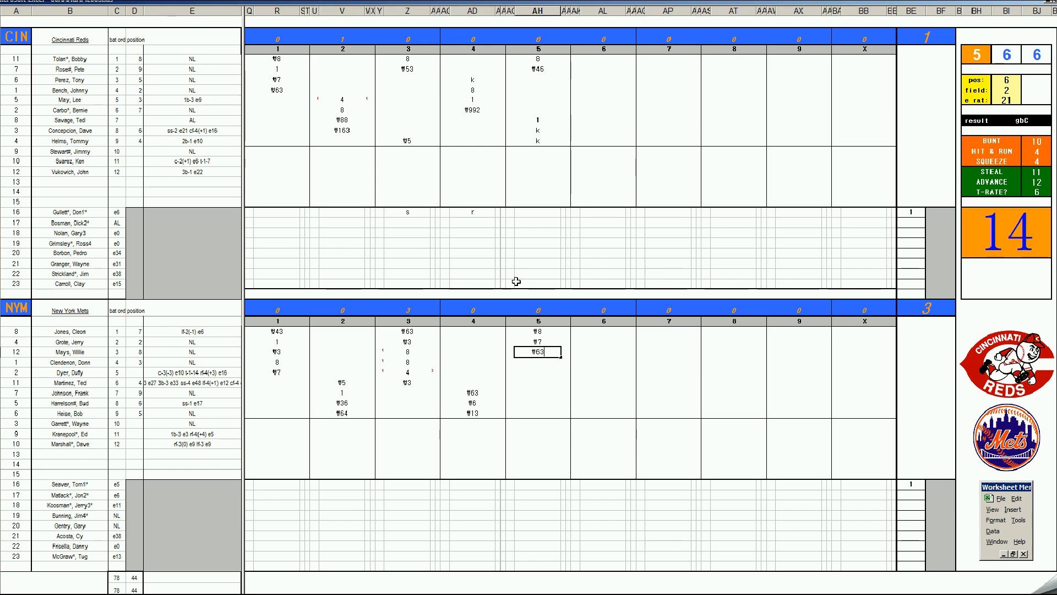
- Record 4 as the inning 6 result of the Reds' third batter, with 1 in the narrow cells on both sides
left_click(590, 79)
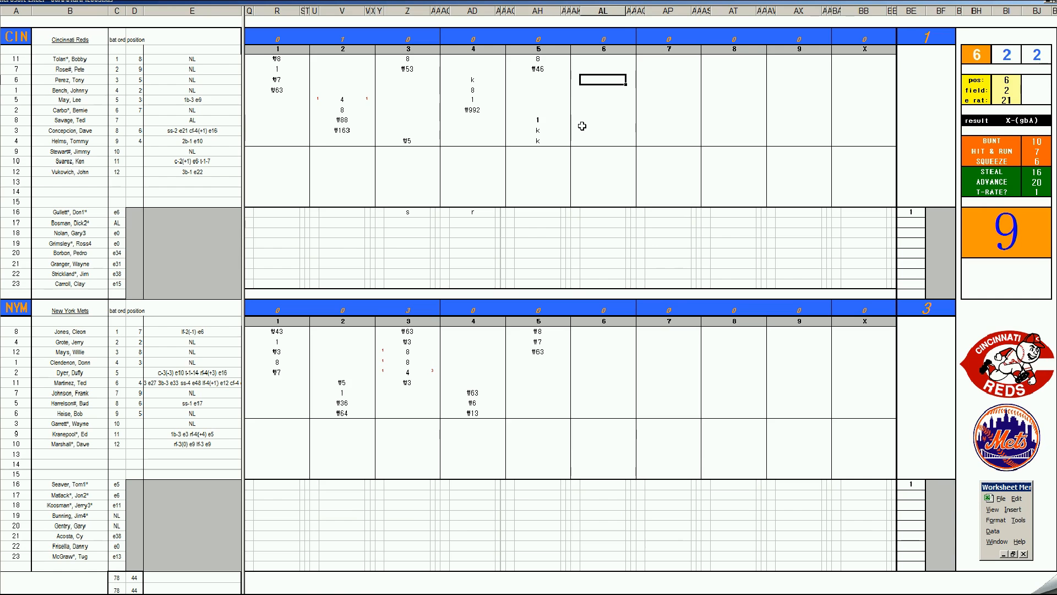
type("4")
key("Right")
type("1")
key("Left")
key("Left")
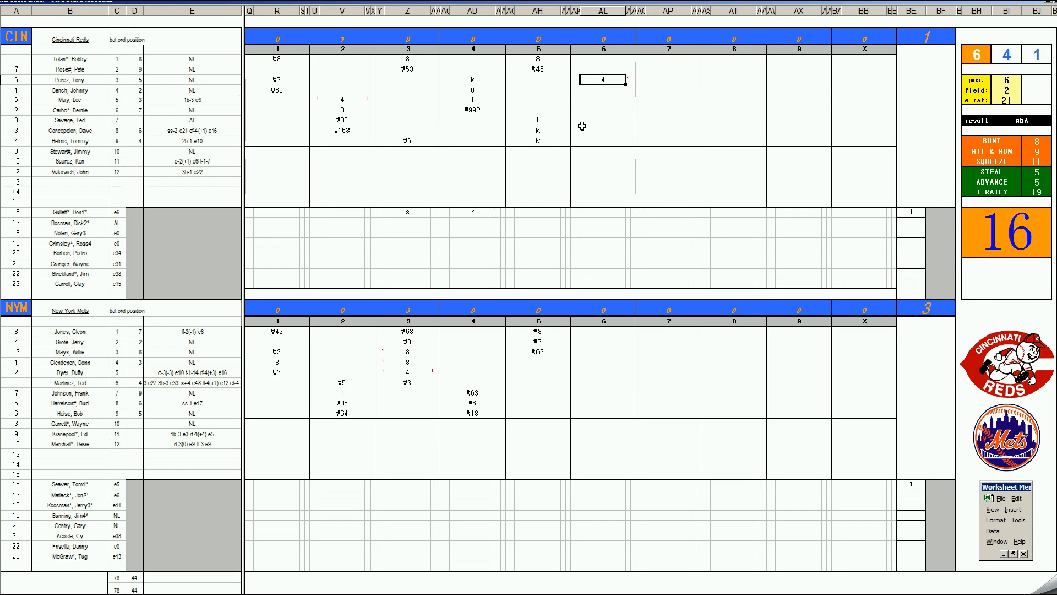
type("1")
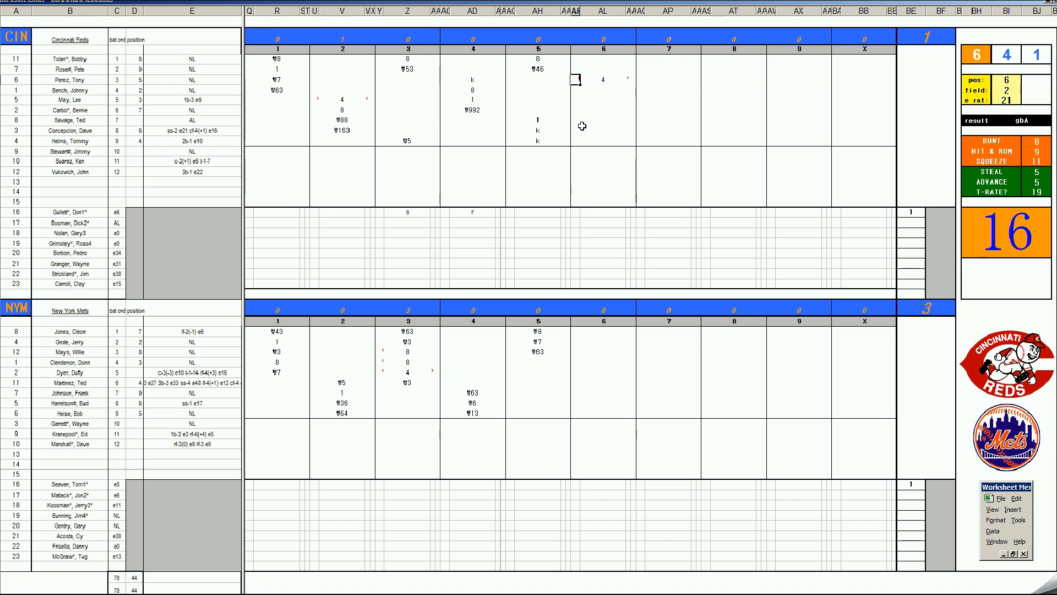
key("Return")
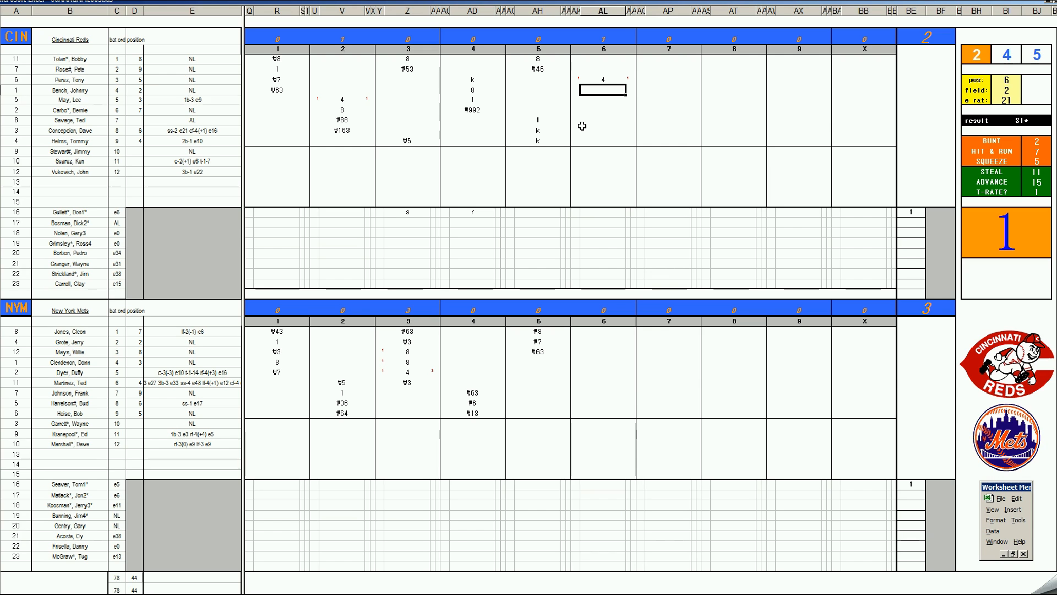
- Record 4 as the inning 6 result of the Reds' fourth batter, with 1 in the narrow cells on both sides
type("4")
key("Right")
type("1")
key("Left")
key("Left")
type("1")
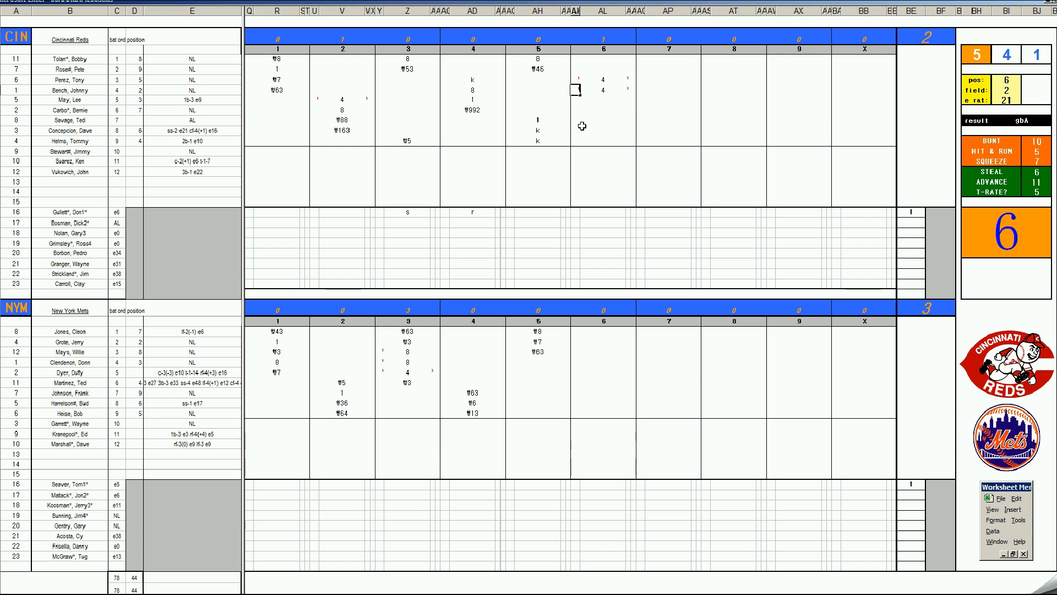
key("Return")
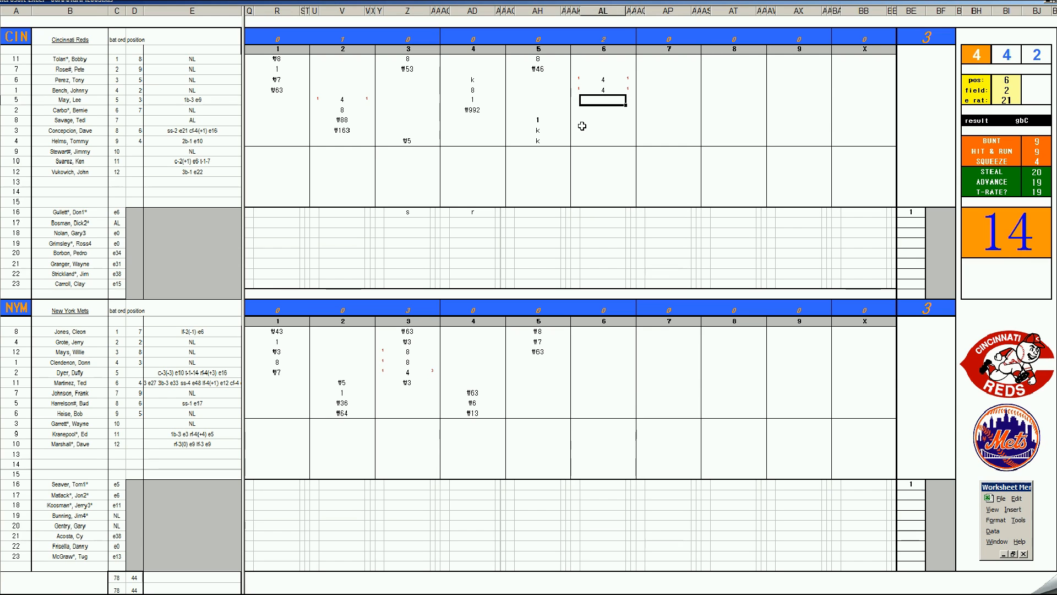
- Record k, k and ₩66 as the inning 6 results of the Reds' fifth, sixth and seventh batters
type("k")
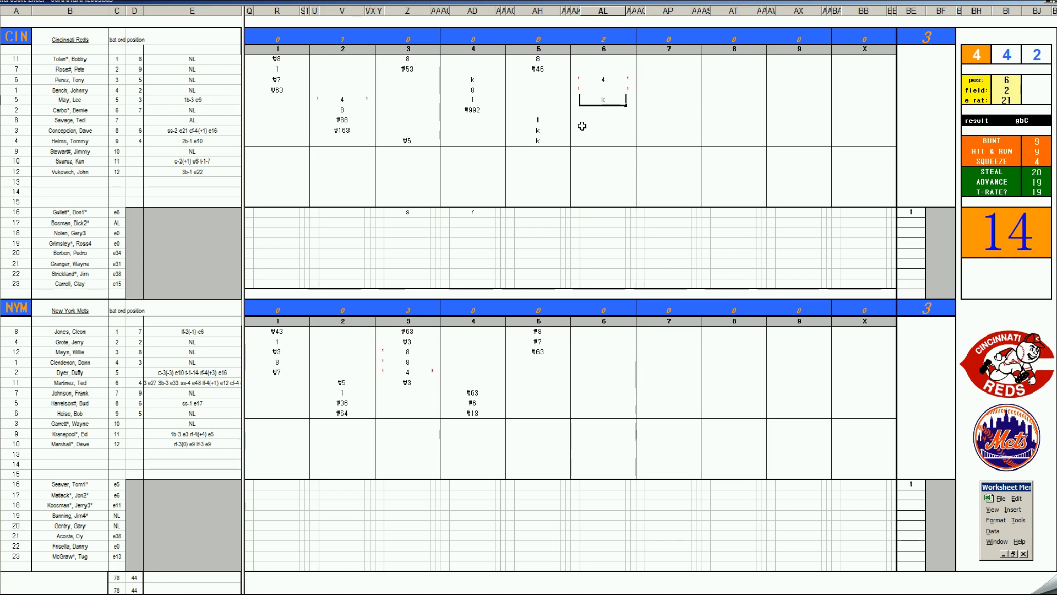
key("Return")
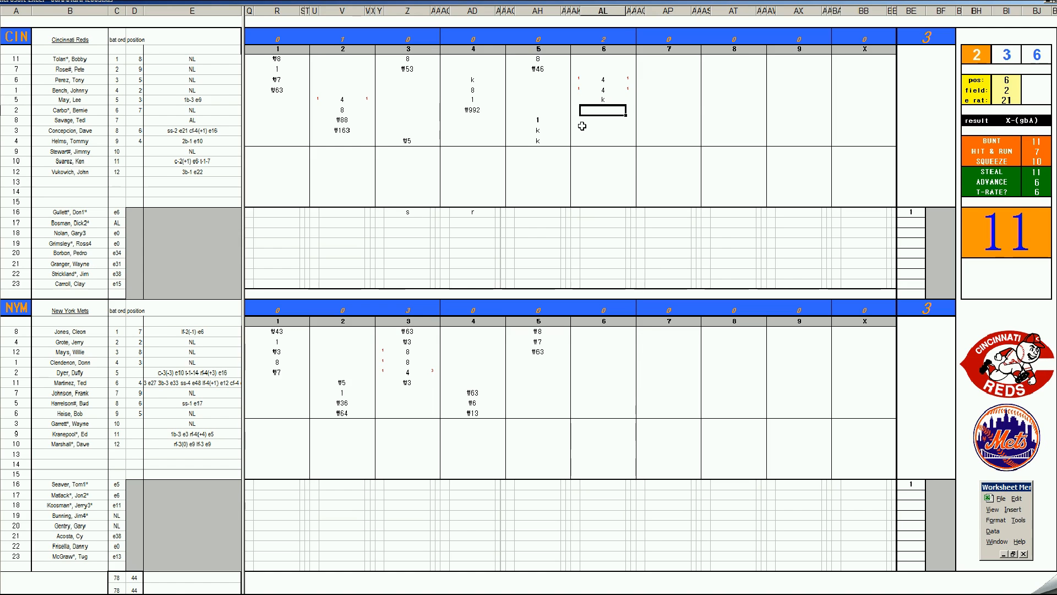
type("k")
key("Return")
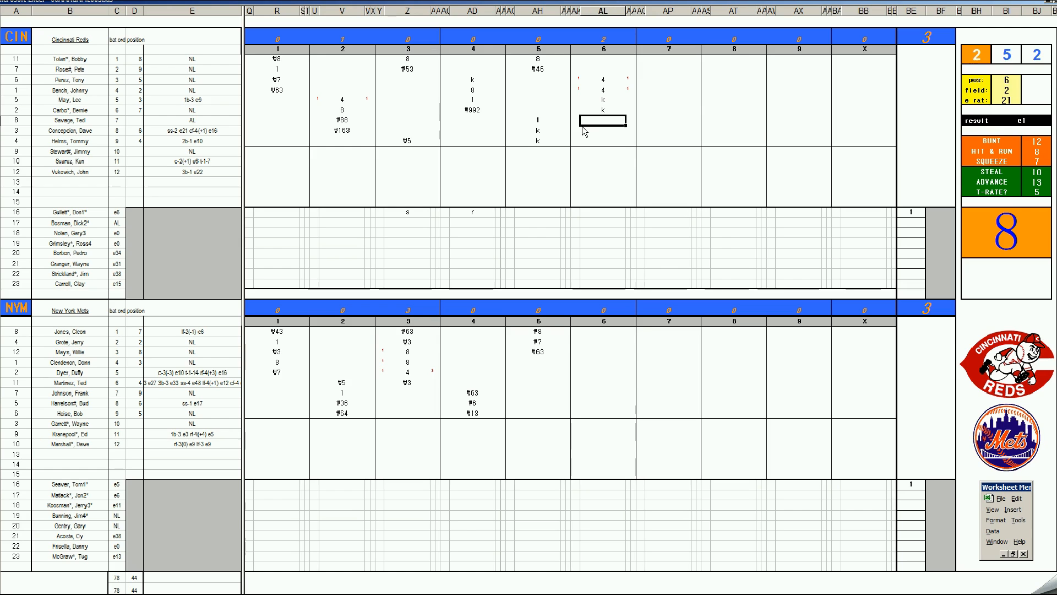
type("#66")
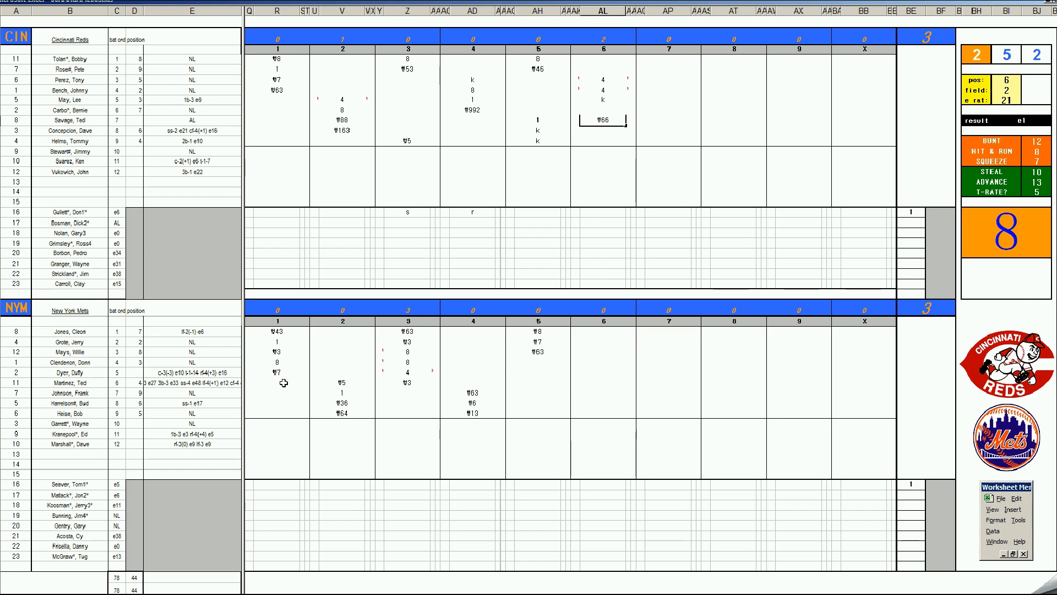
- Roll new results and record 1 and ₩543 as the inning 6 results of the Mets' fourth and fifth batters
left_click(598, 362)
key("F9")
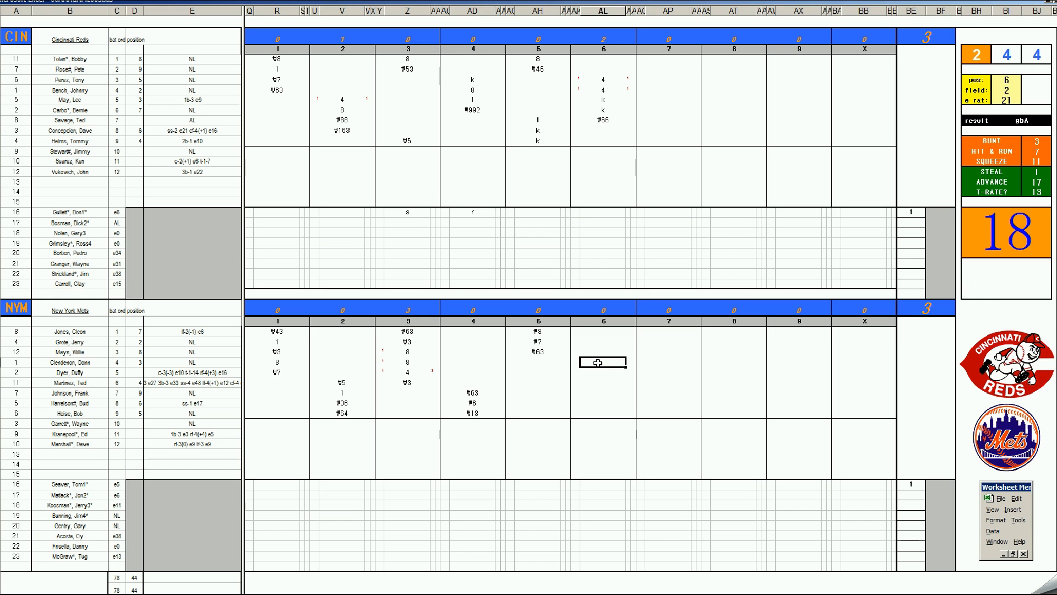
type("1")
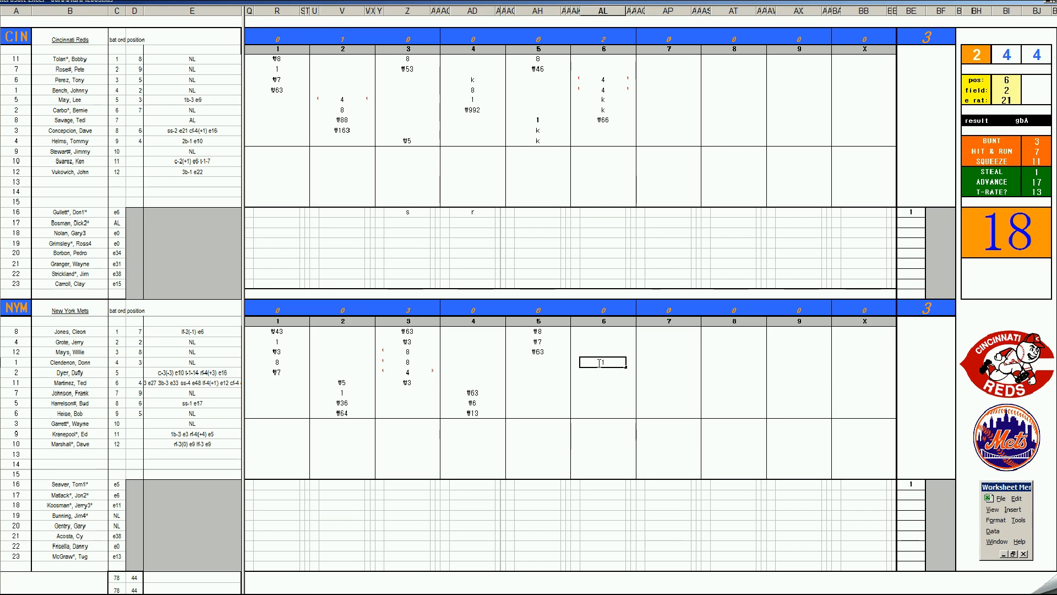
key("Return")
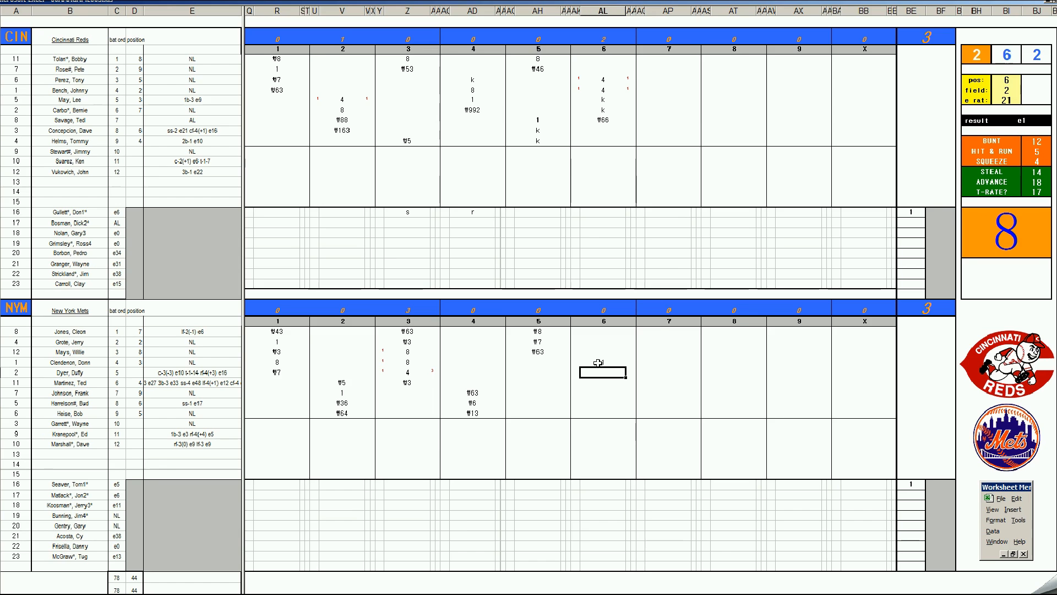
type("\\543")
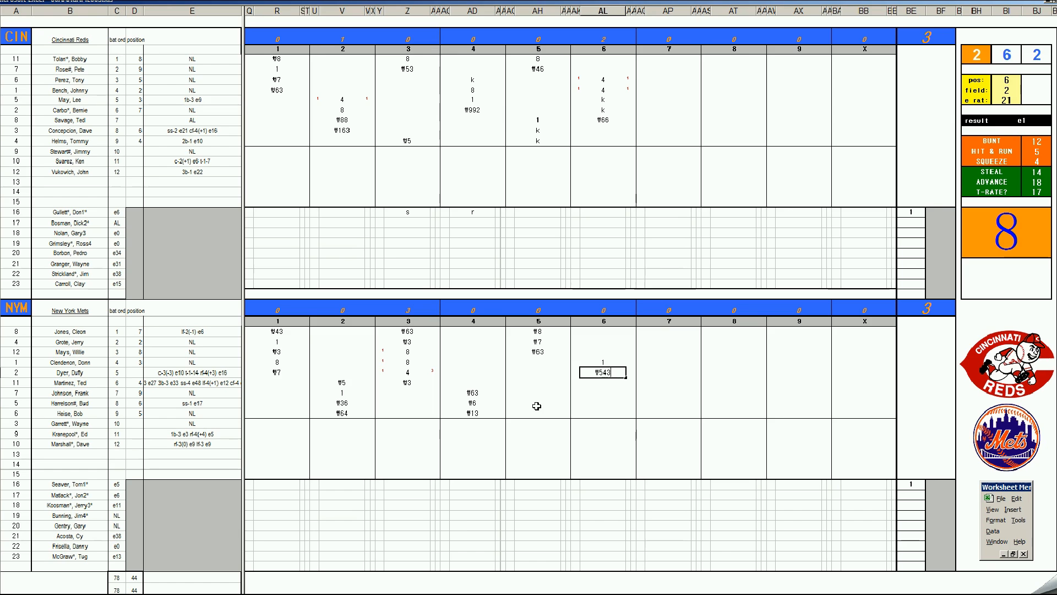
key("Return")
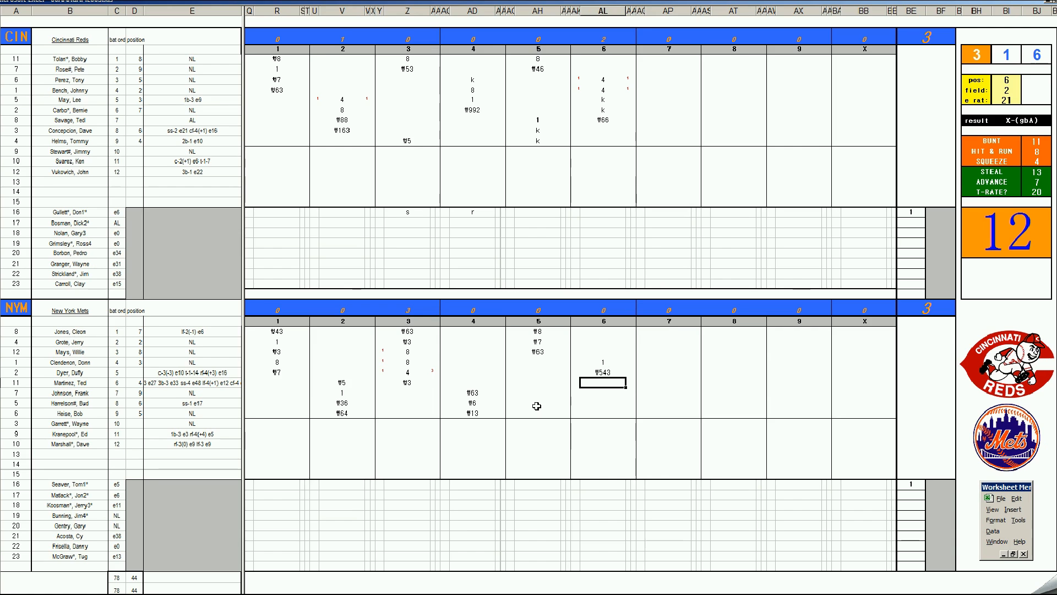
- Record 1 and ₩43 as the inning 6 results of the Mets' sixth and seventh batters
type("1")
key("Return")
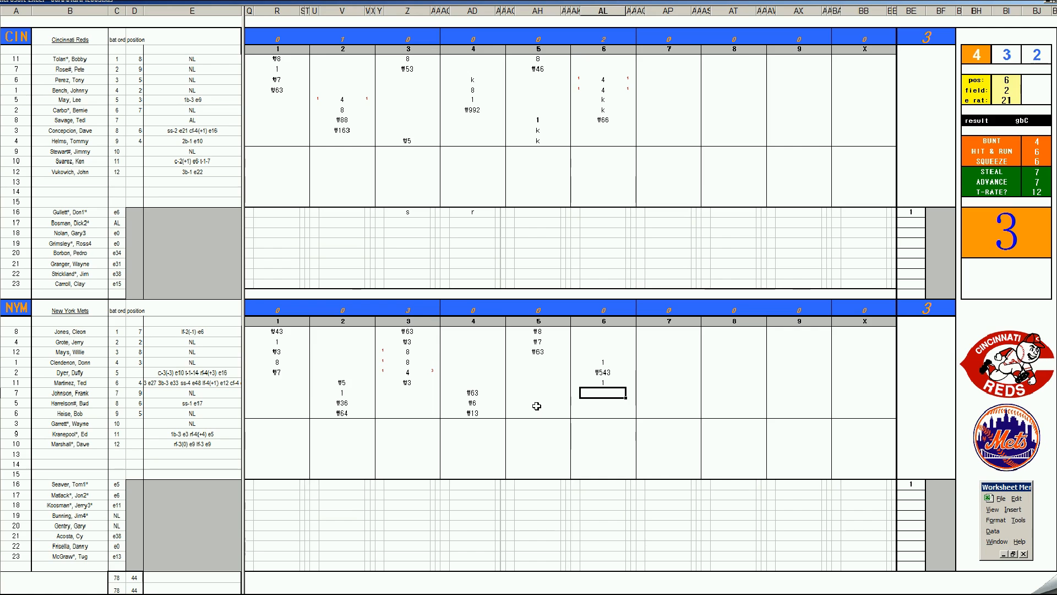
type("₩43")
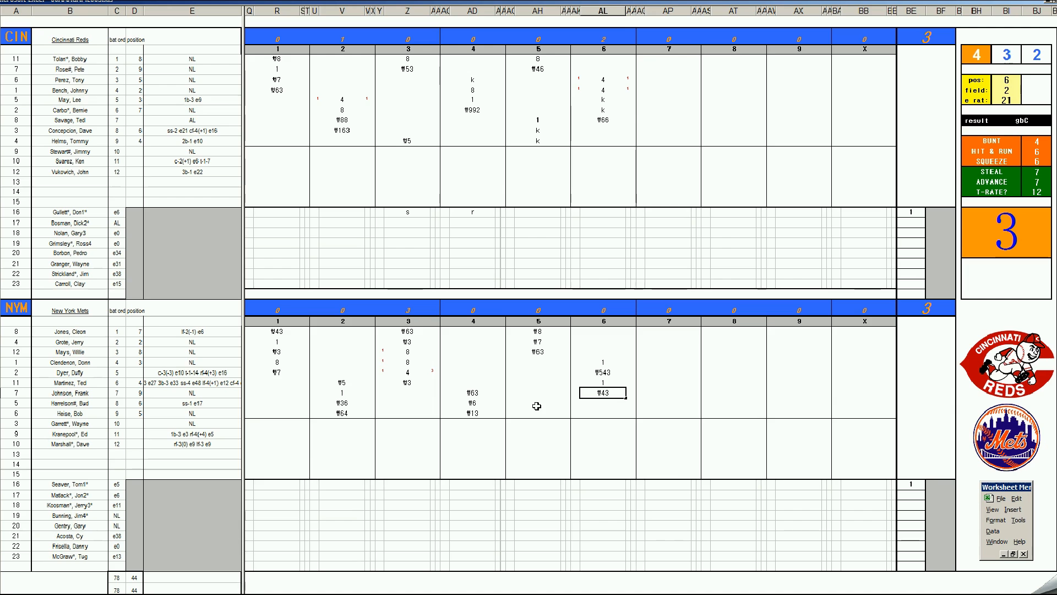
- Record ₩5, ₩63 and k as the inning 7 results of the Reds' eighth, ninth and first batters
left_click(659, 128)
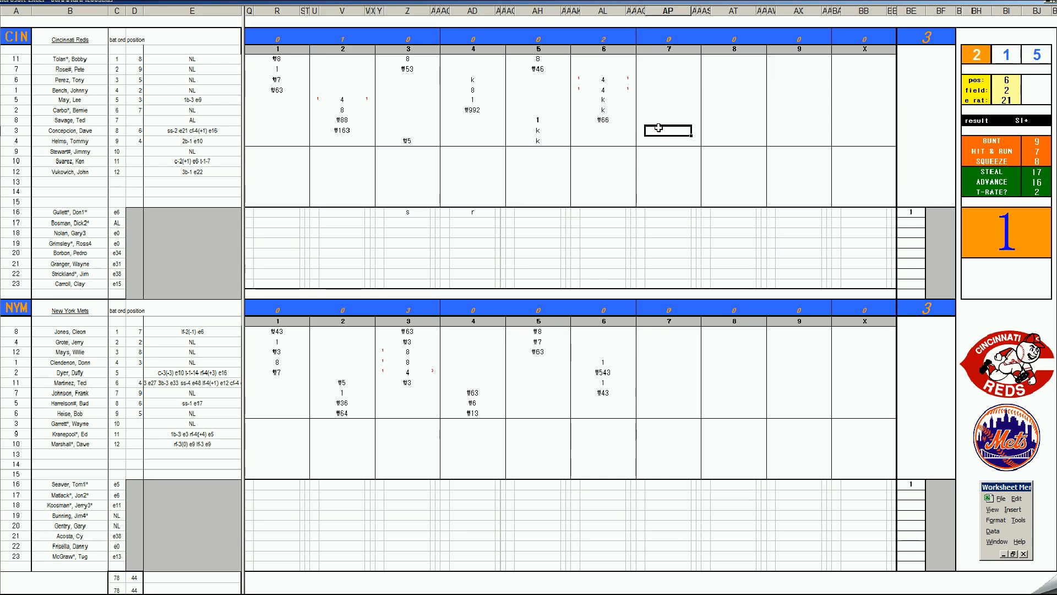
type("₩5")
key("Return")
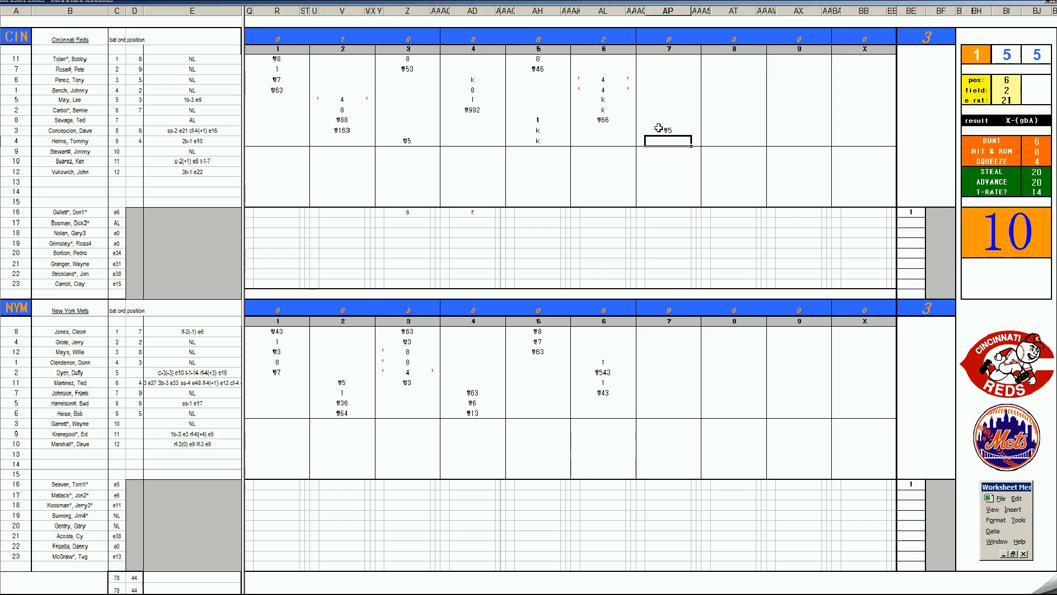
type("₩63")
key("Return")
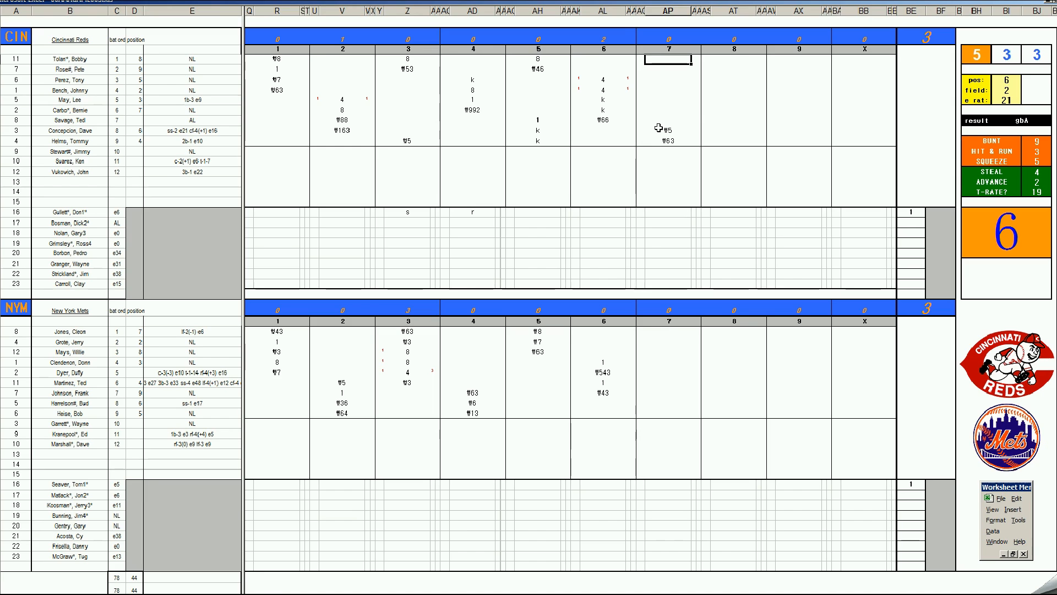
type("k")
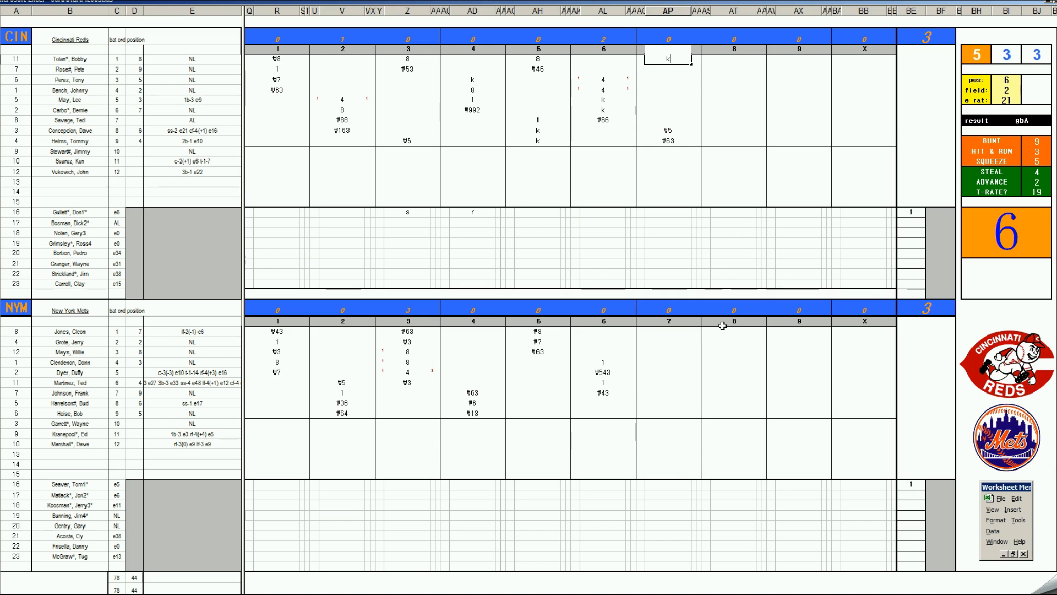
- Switch to Spotify to view the Lou Reed album, and return to the spreadsheet scoresheet
left_click(578, 593)
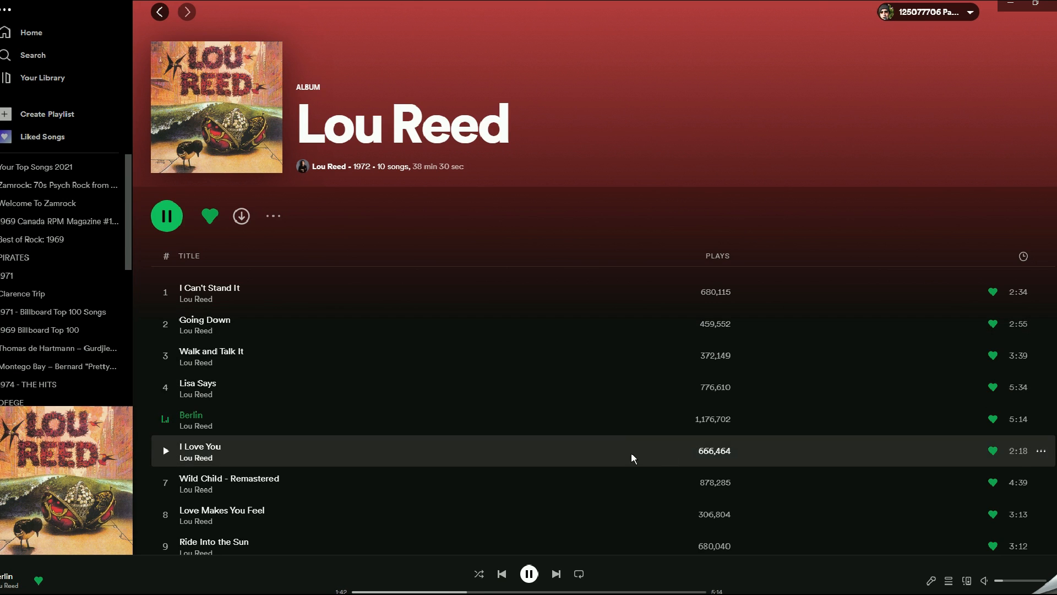
left_click(266, 593)
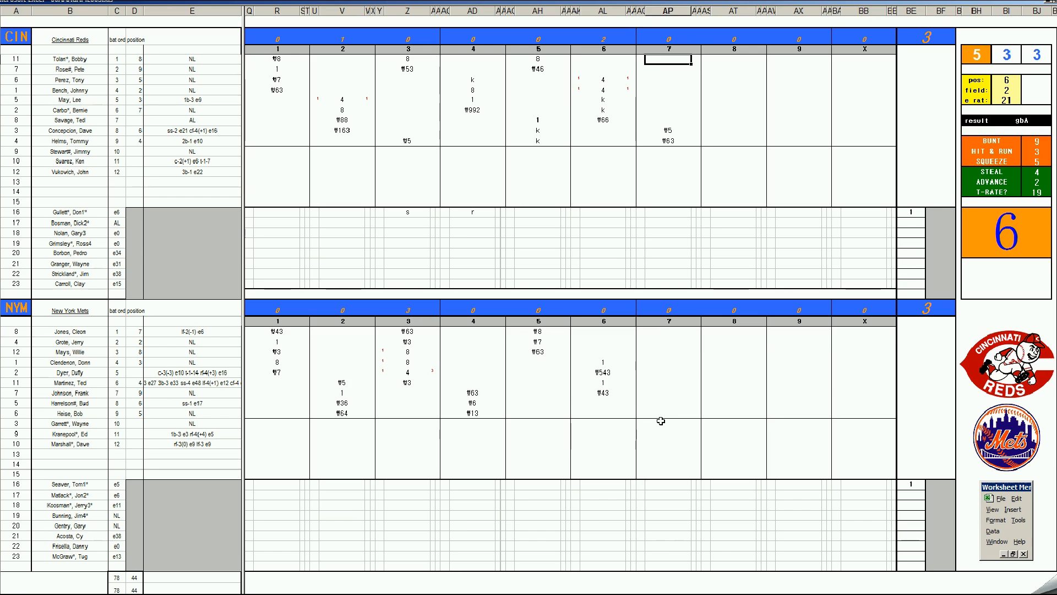
- Record ₩4 as the inning 7 result of the Mets' eighth batter
left_click(666, 403)
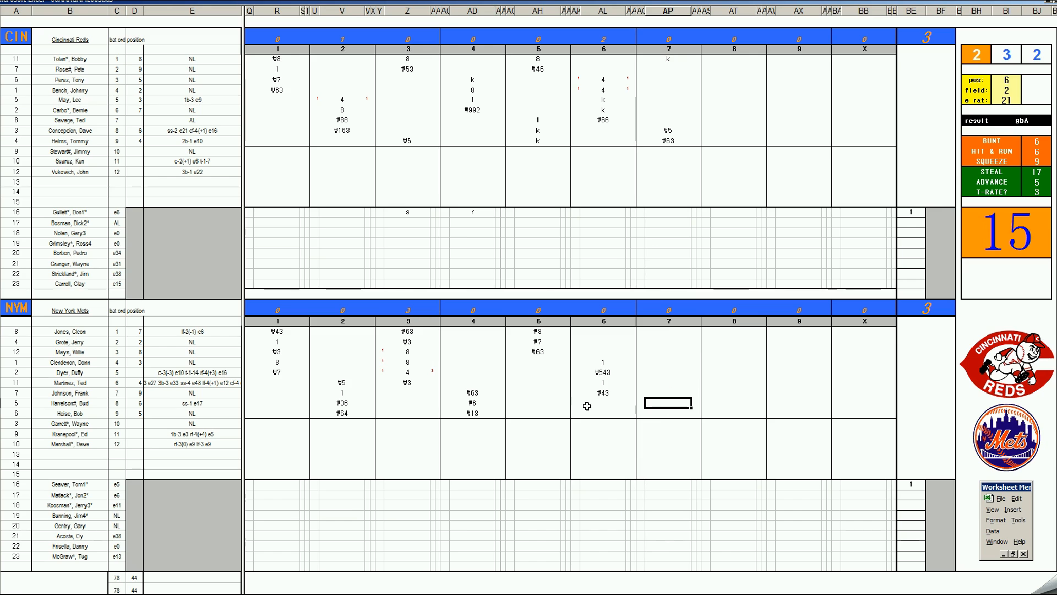
type("#4")
key("Return")
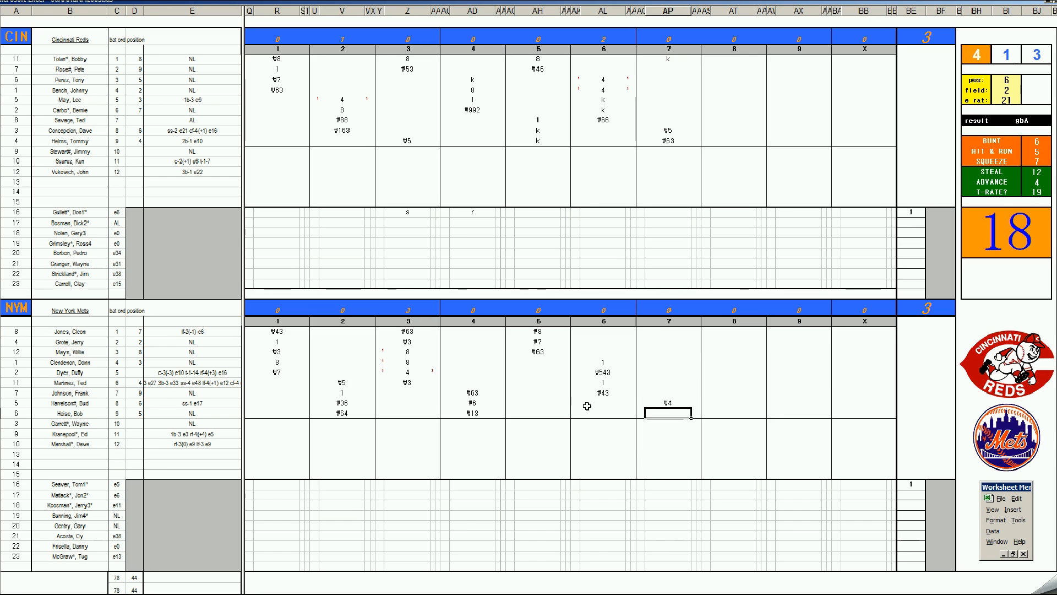
- Set the fielding lookup to position 5 and field rating 4, and record e5 as the inning 7 result of the Mets' ninth batter
key("ctrl+p")
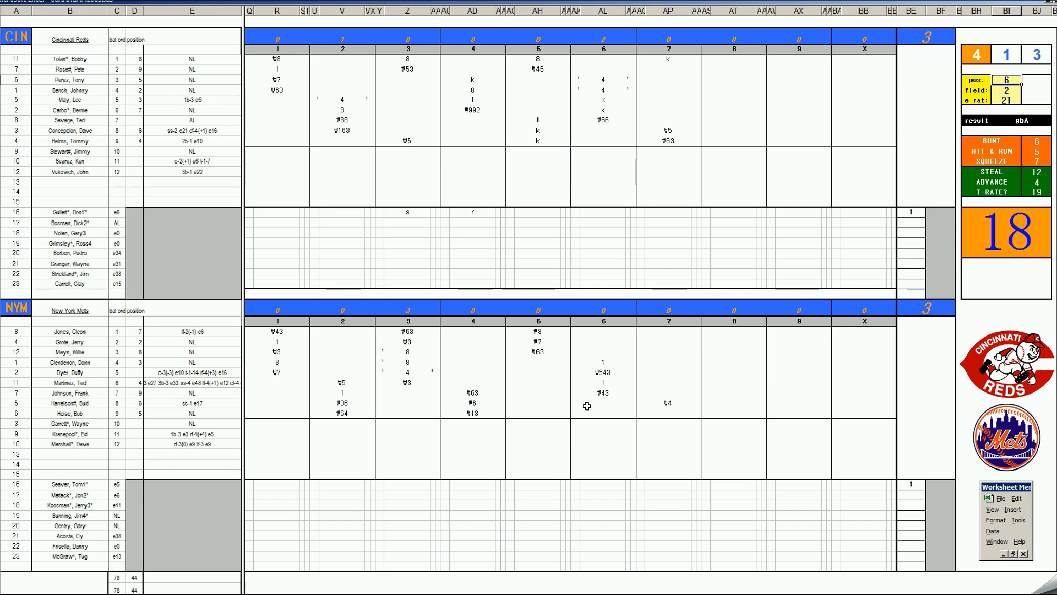
type("5")
key("Return")
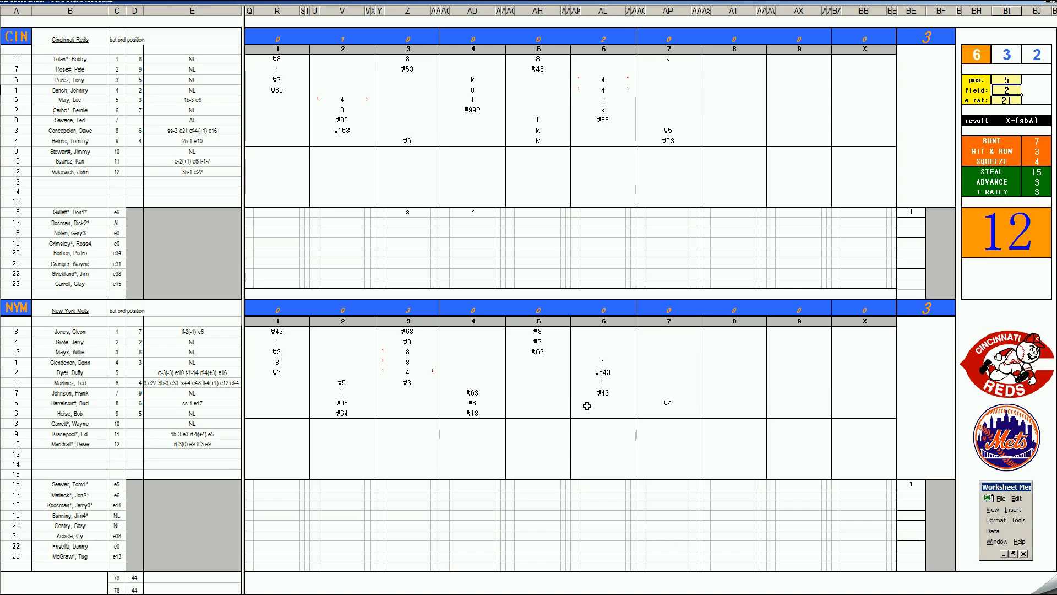
type("4")
key("Return")
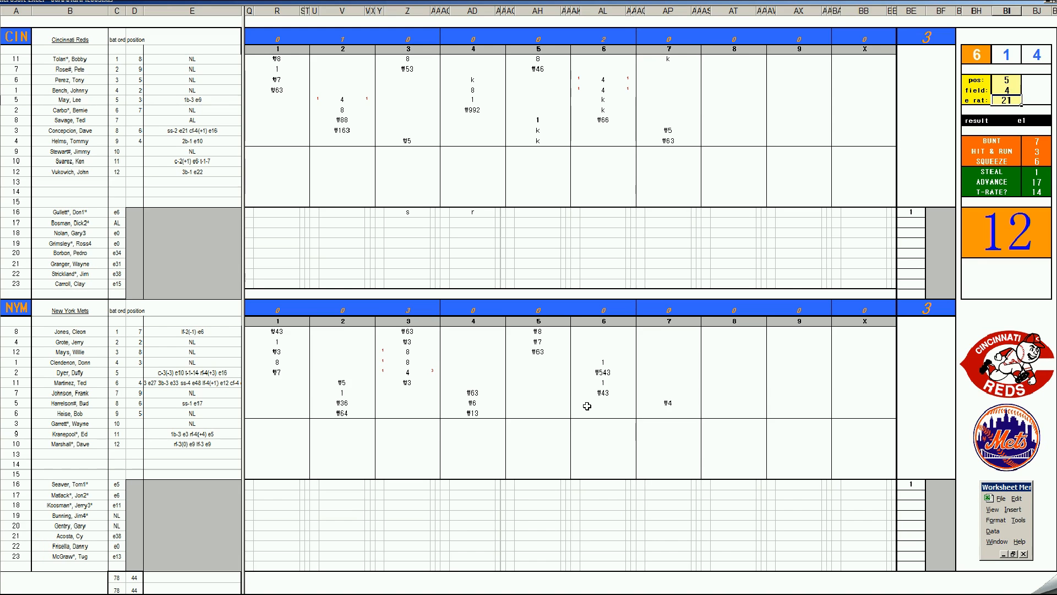
left_click(677, 412)
type("e5")
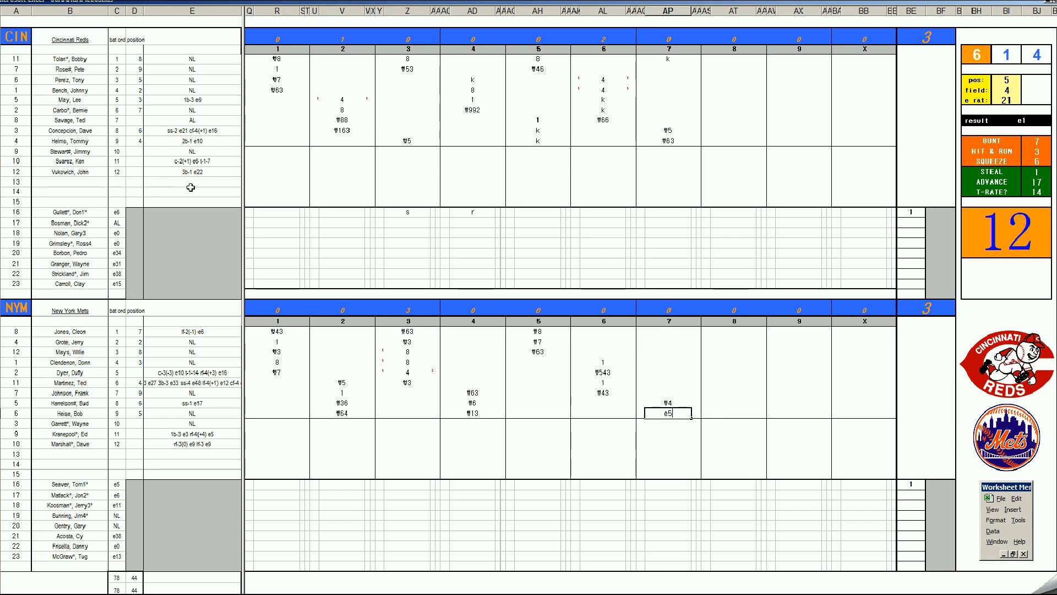
- Record ₩9, 1 and ₩33 as the inning 7 results of the Mets' first, second and third batters
left_click(667, 332)
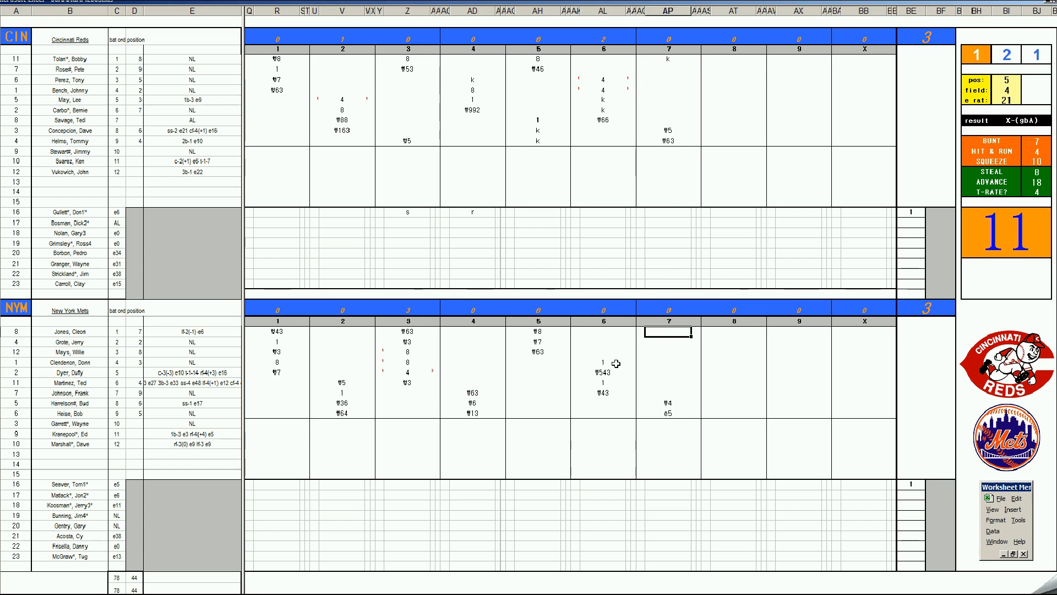
type("#9")
key("Return")
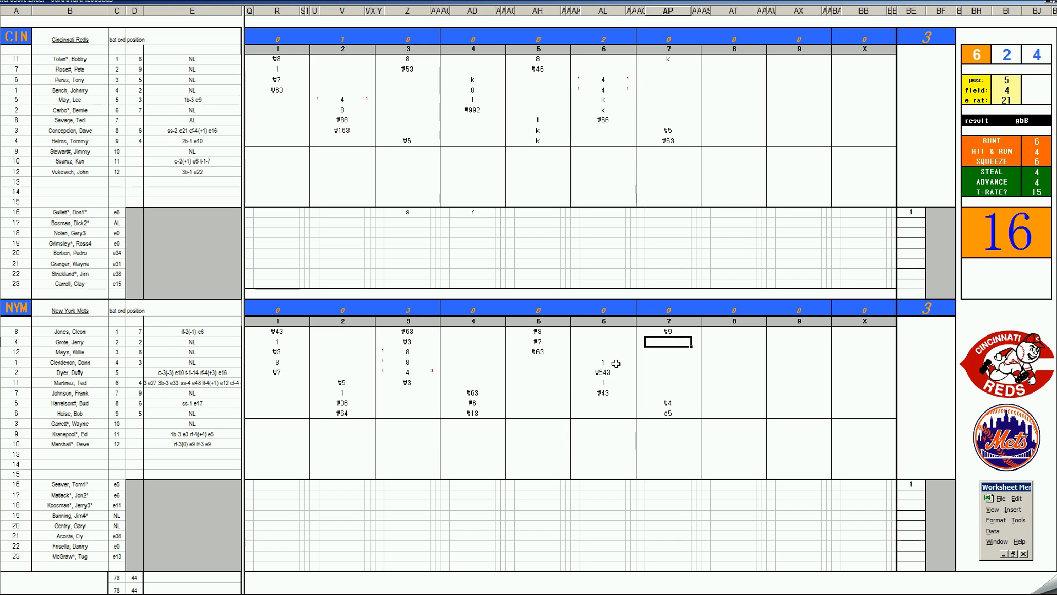
type("1")
key("Return")
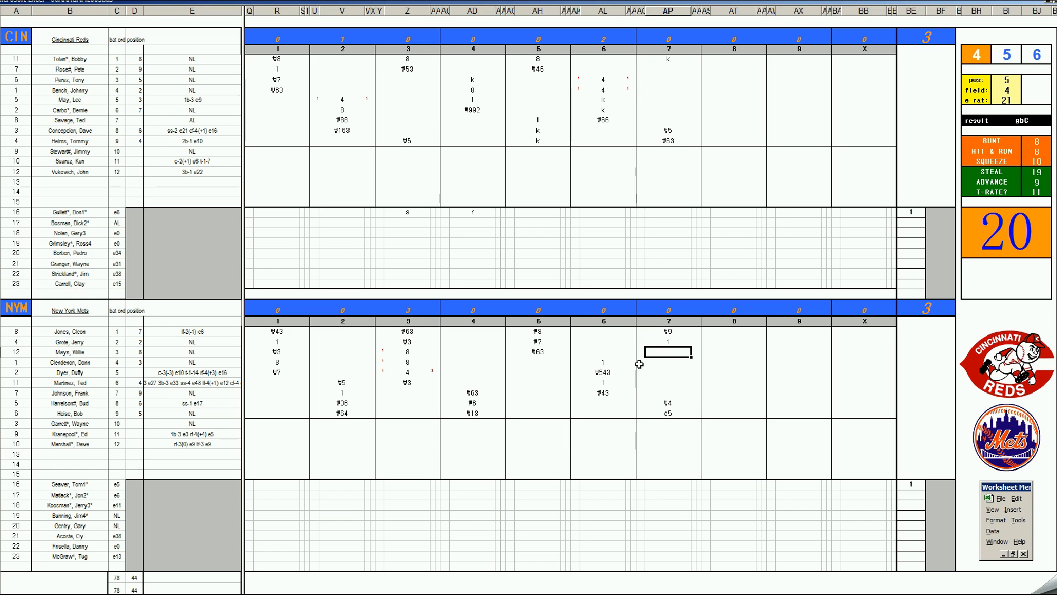
type("#33")
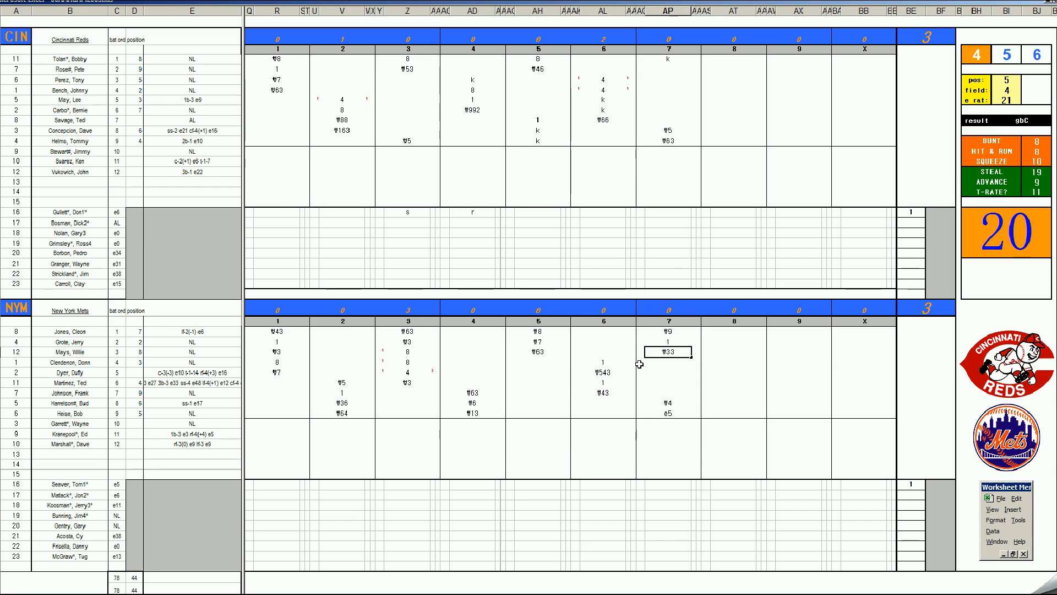
- Record ₩9, 4 and ₩63 as the inning 8 results of the Reds' second, third and fourth batters, with a mark on each side of the 4
left_click(727, 68)
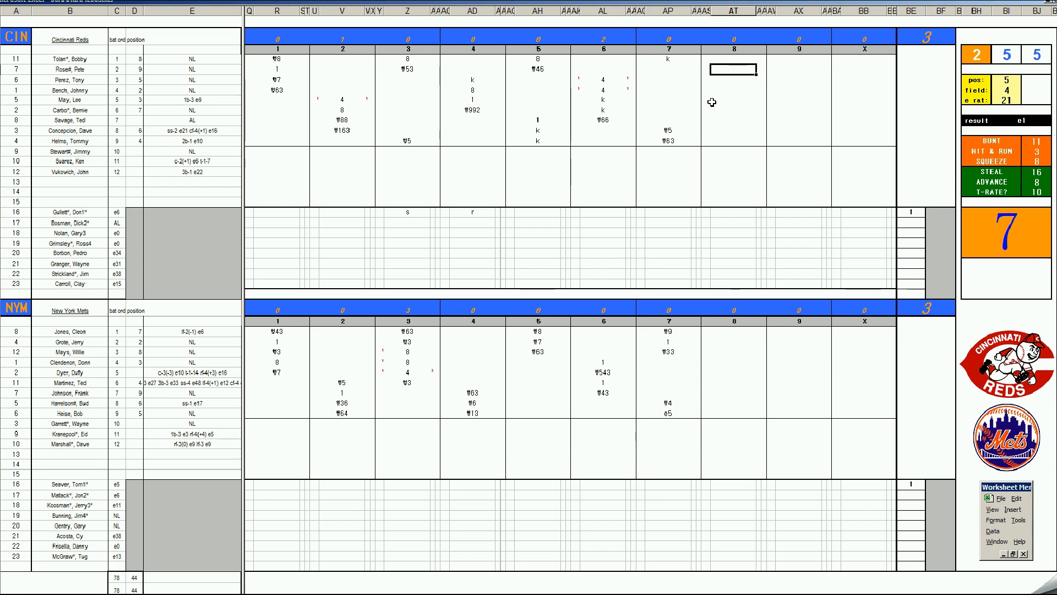
type("#9")
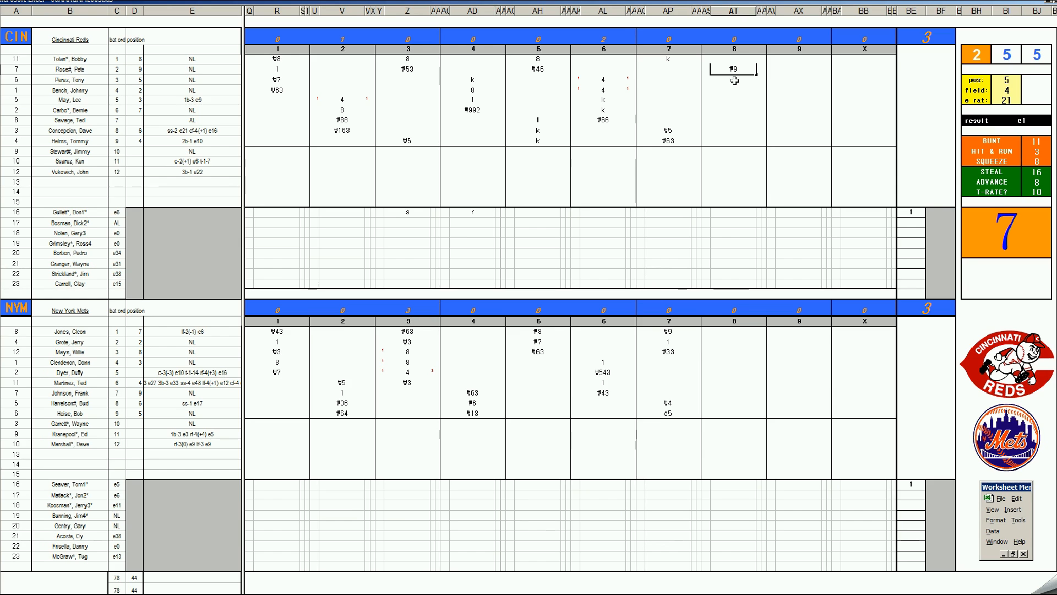
key("Return")
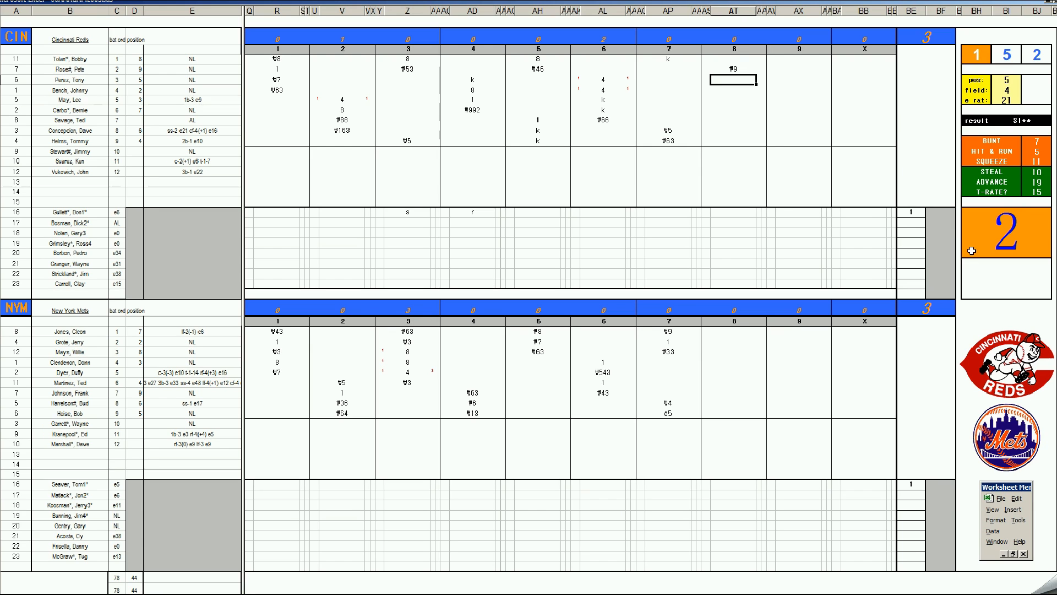
type("4")
key("Return")
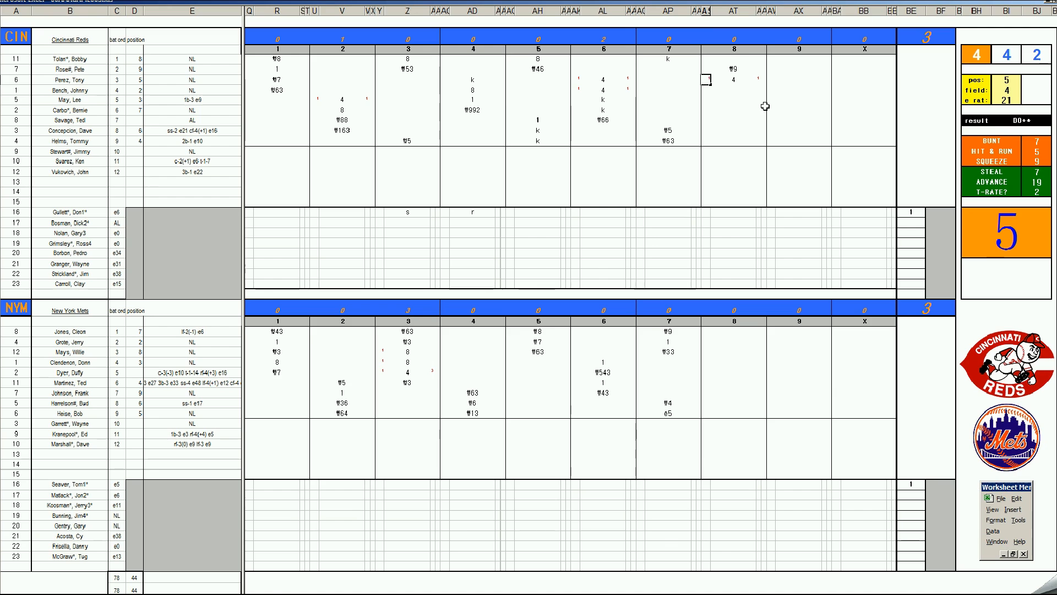
left_click(735, 91)
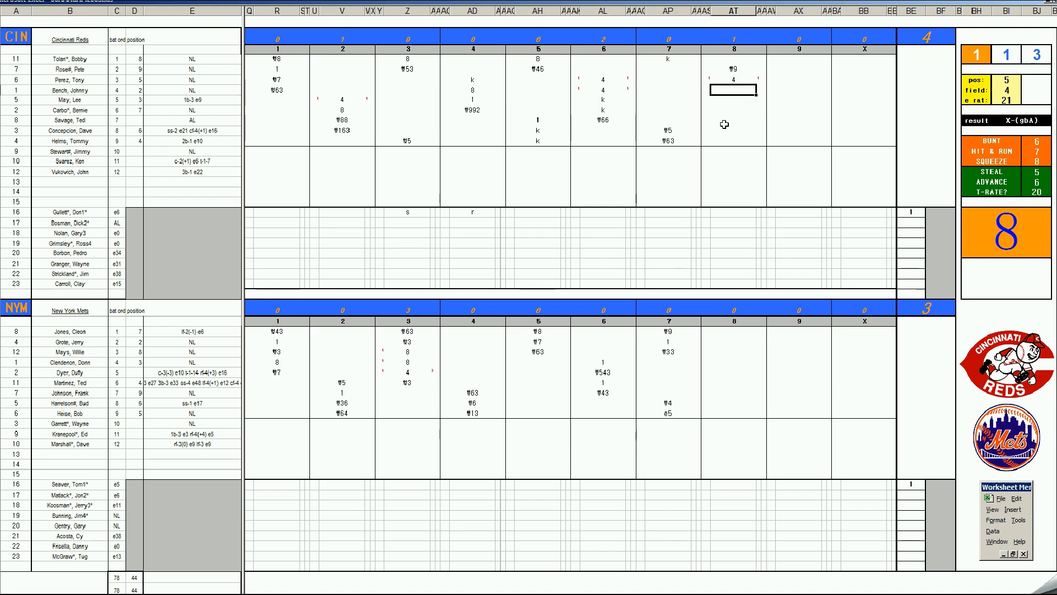
type("#63")
key("Return")
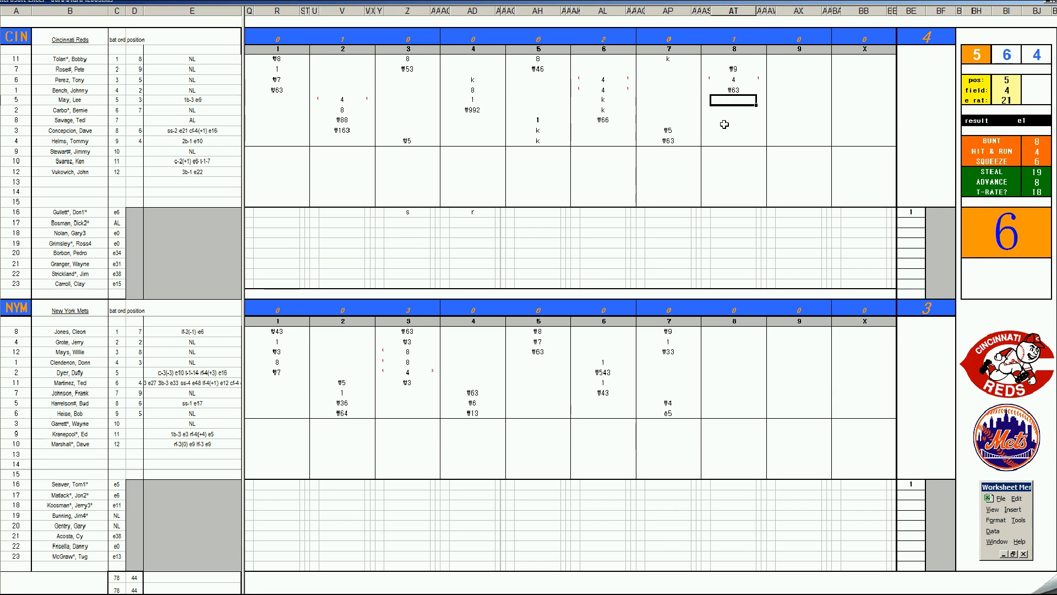
- Set the fielding lookup to position 2, field 2 and error rating 5, and record ₩2 as the inning 8 result of the Reds' fifth batter
key("ctrl+f")
type("2")
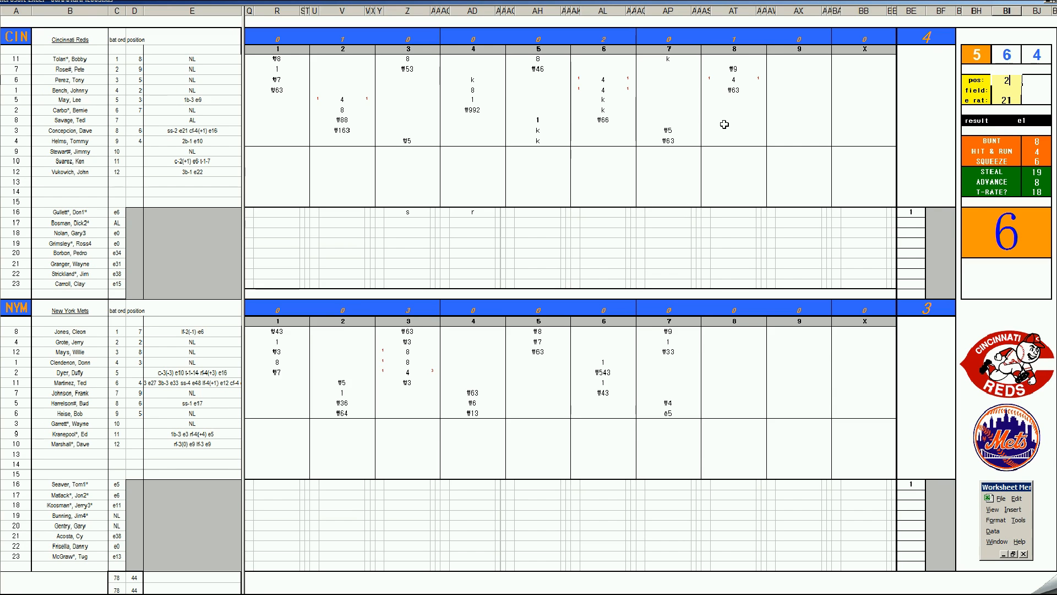
key("Return")
type("2")
key("Return")
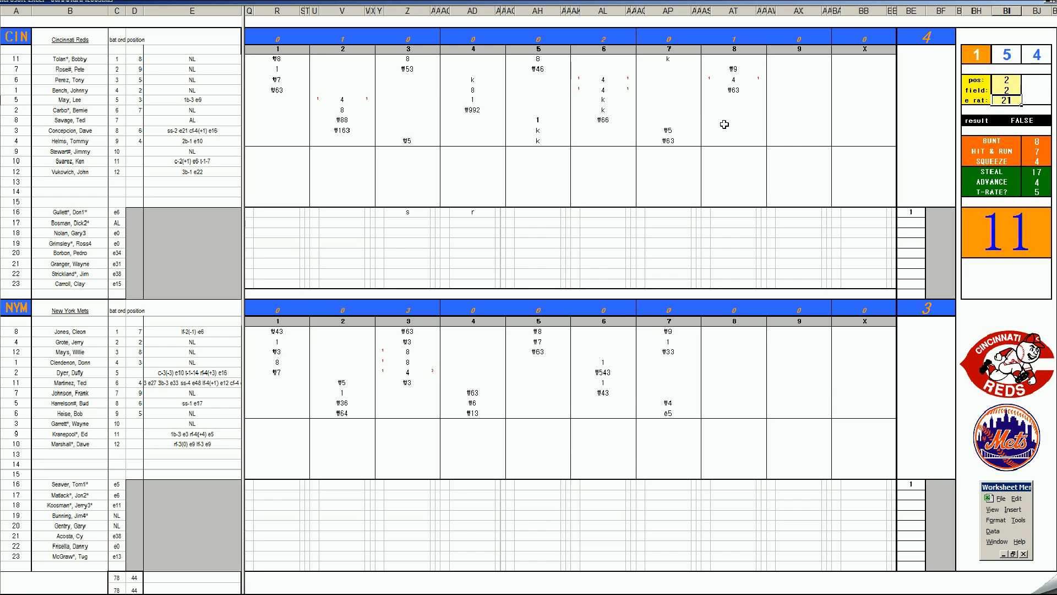
type("5")
key("Return")
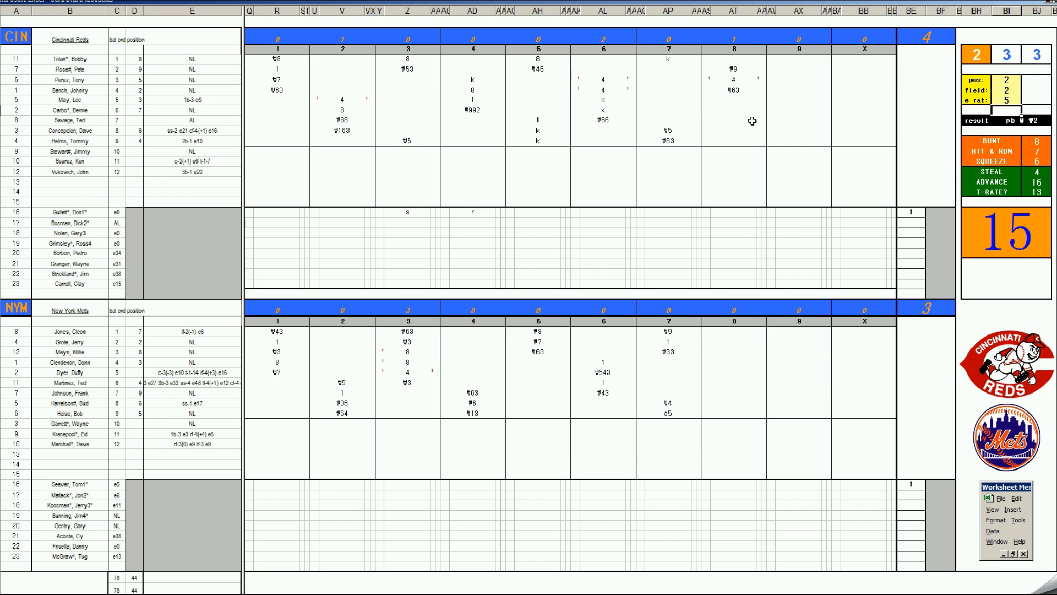
left_click(735, 104)
type("#2")
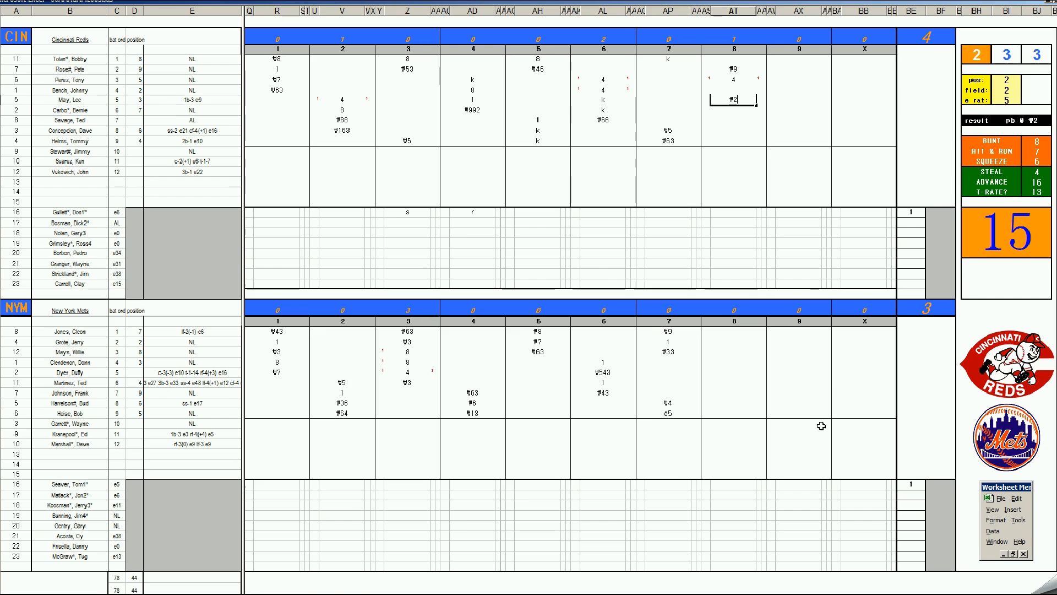
- Record ₩8 and ₩63 as the inning 8 results of the Mets' fourth and fifth batters
left_click(723, 363)
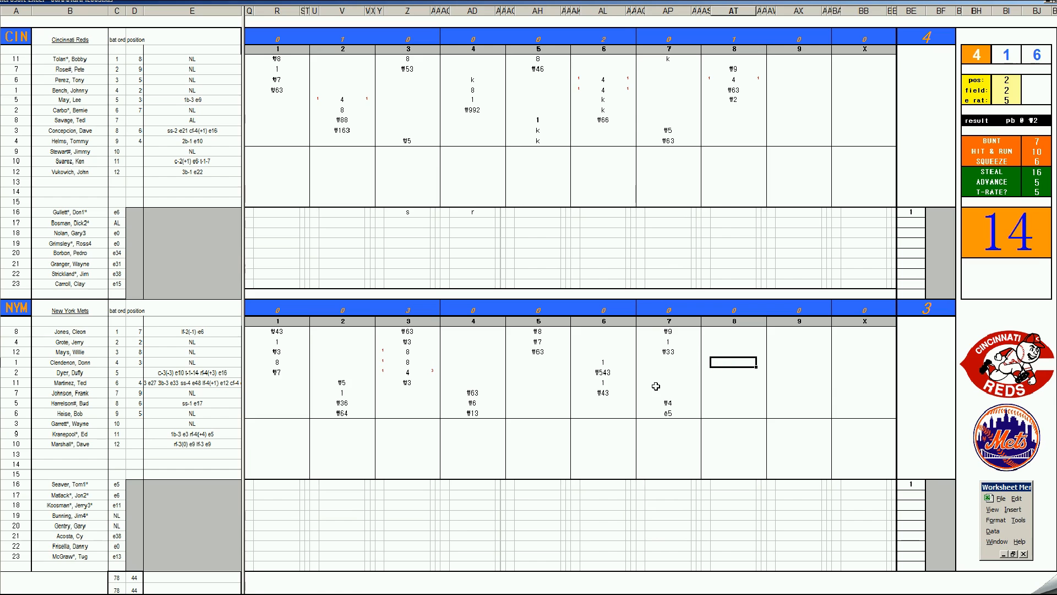
type("#8")
key("Return")
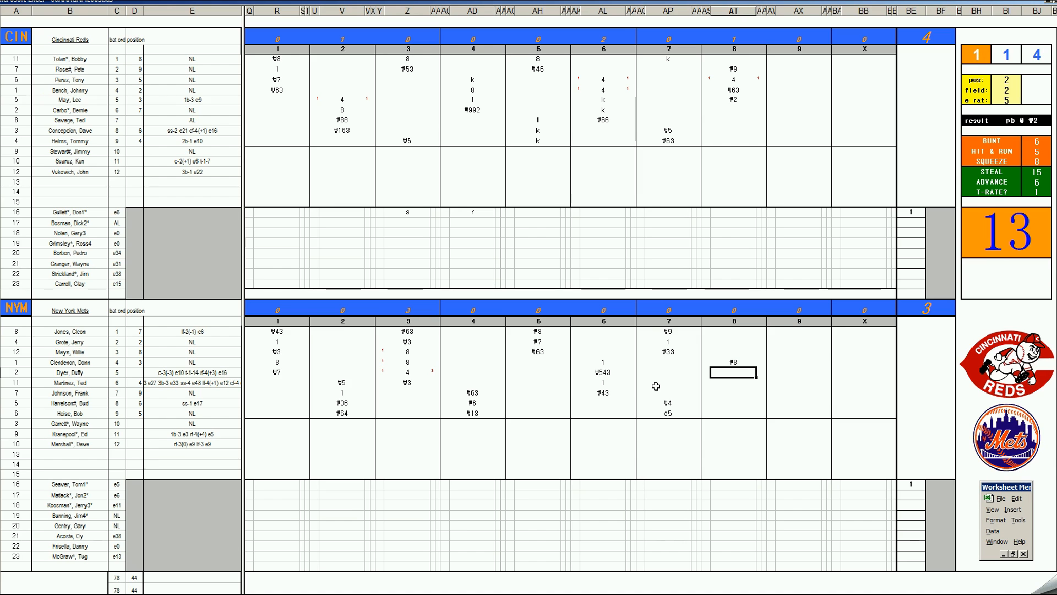
type("#63")
key("Return")
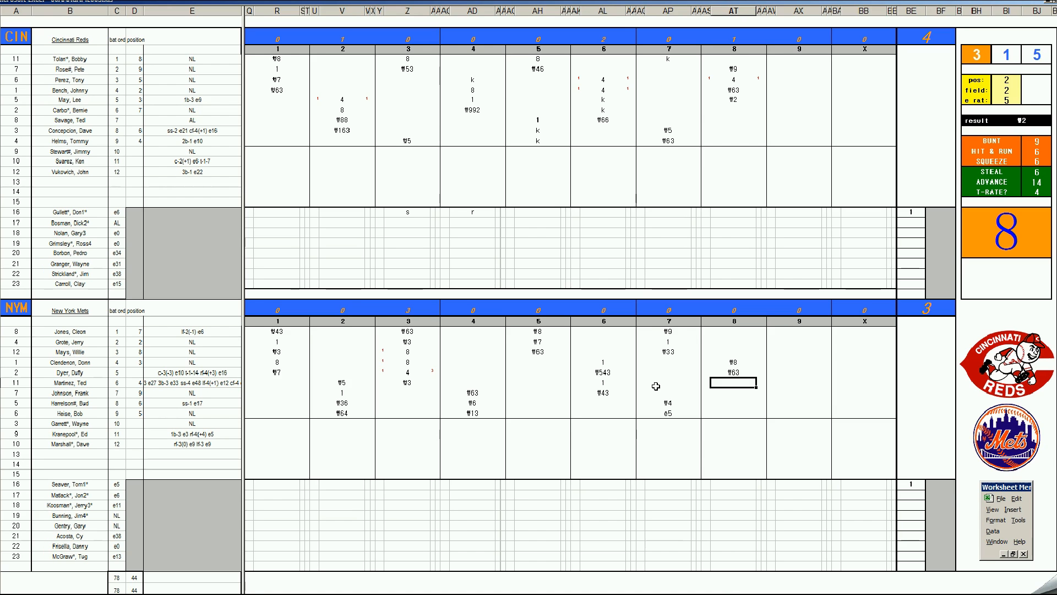
- Record 2 and 8 as the inning 8 results of the Mets' sixth and seventh batters
type("2")
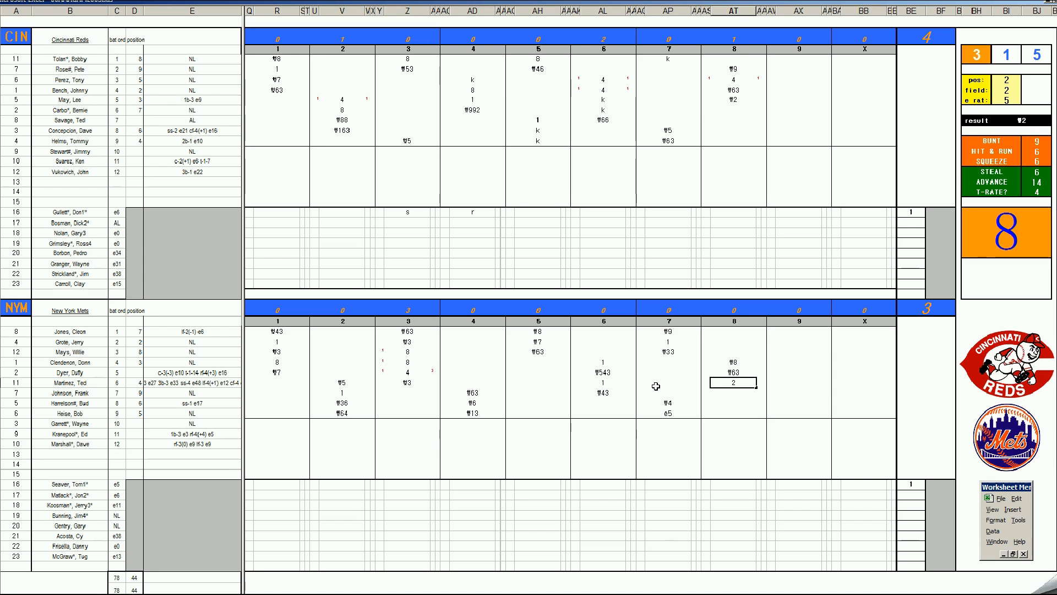
key("Return")
key("Return")
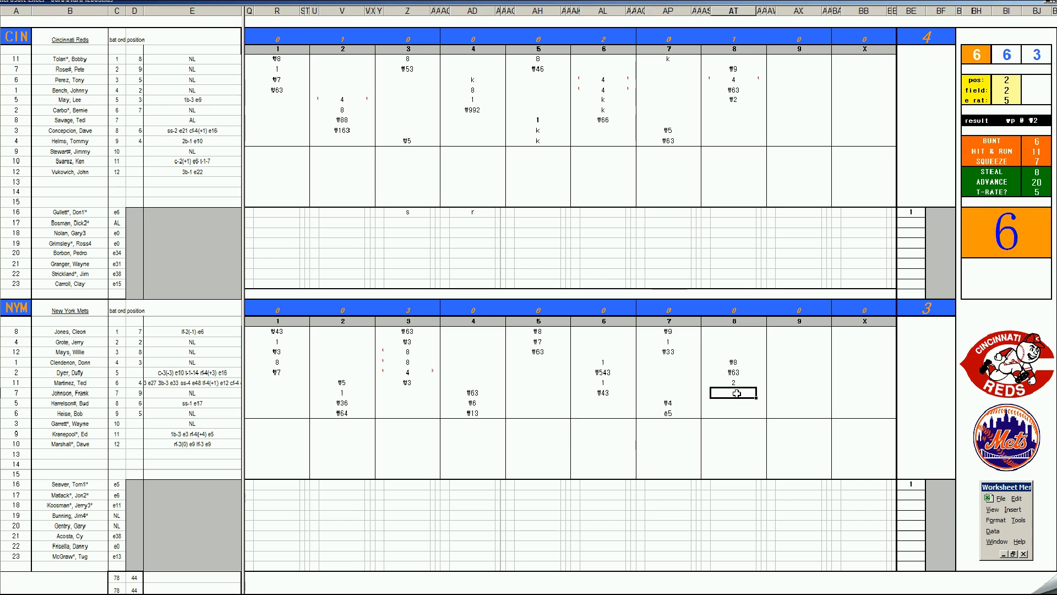
type("8")
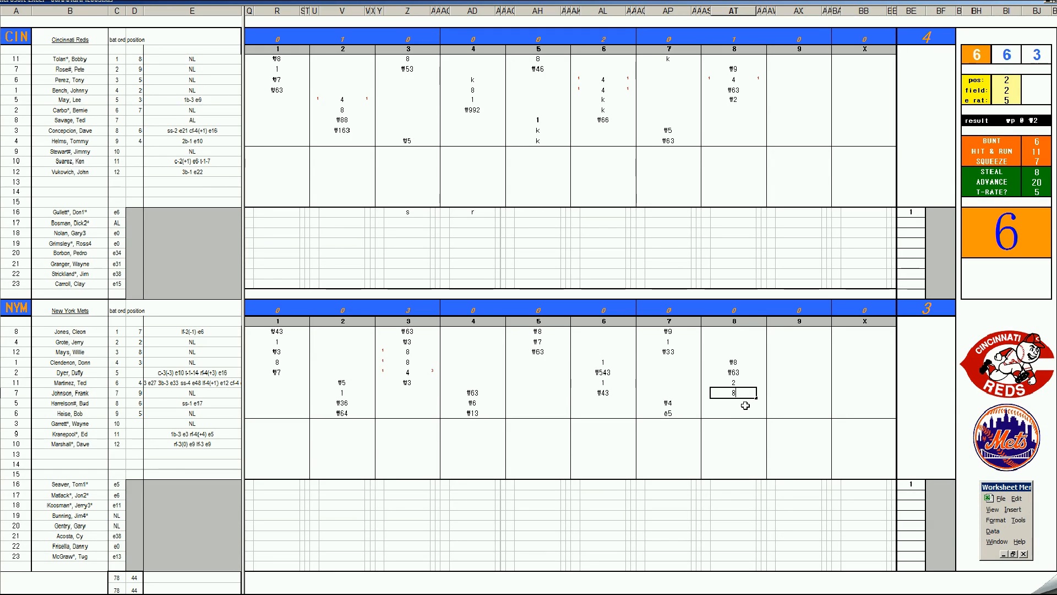
key("Return")
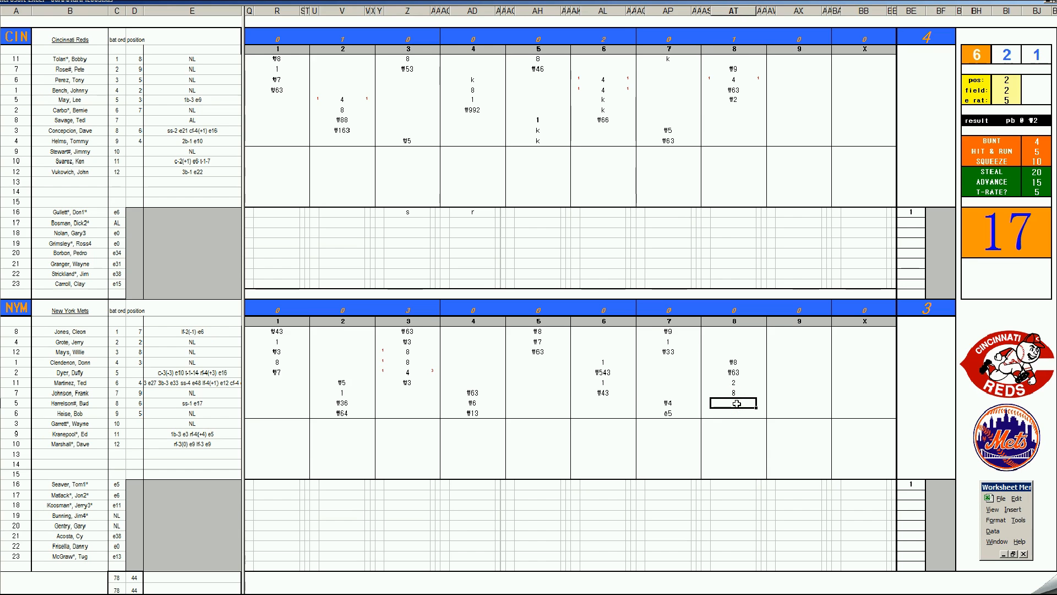
- Set the fielding lookup to position 3, field 3 and error rating 9, and record ₩33 as the inning 8 result of the Mets' eighth batter
key("ctrl+p")
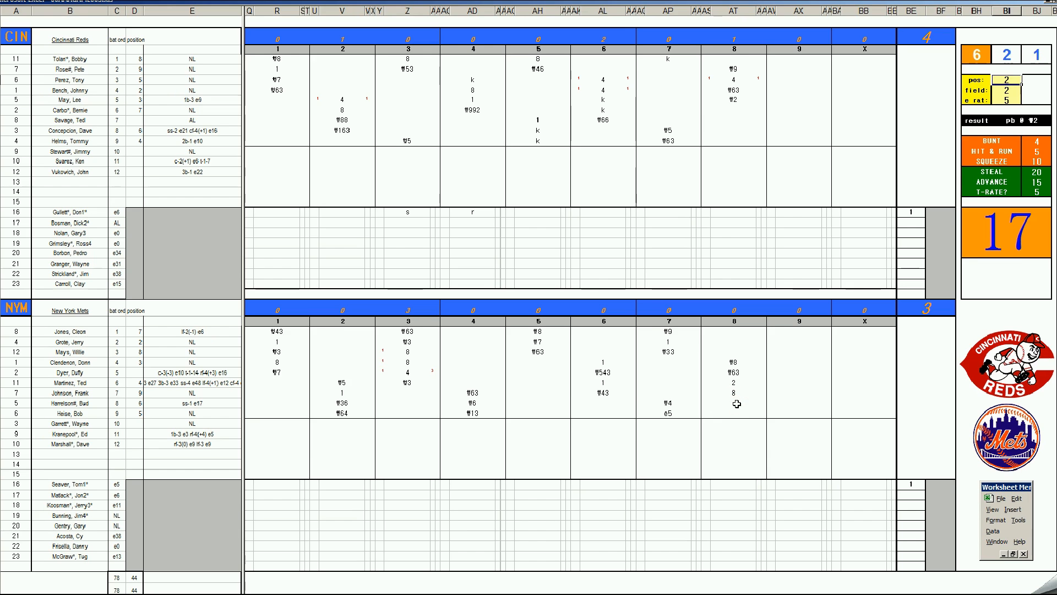
type("3")
key("Return")
type("3")
key("Return")
type("9")
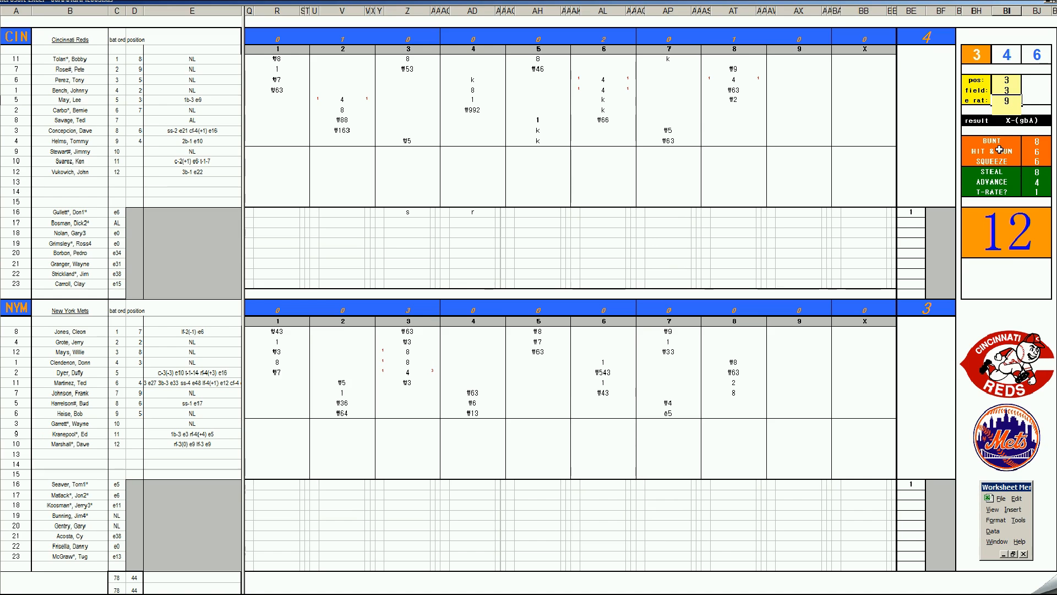
key("Return")
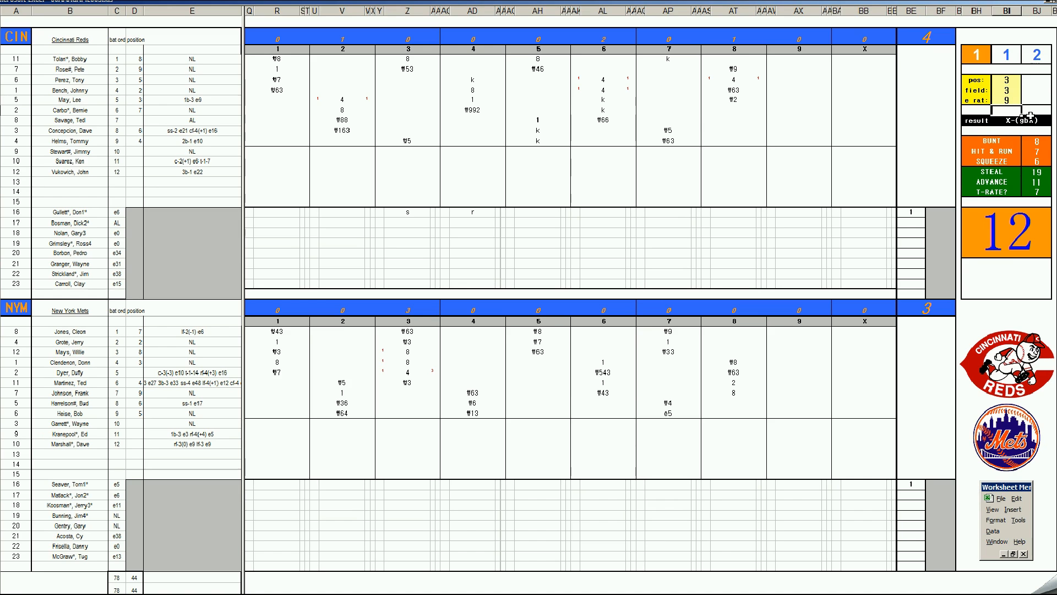
left_click(735, 402)
type("#33")
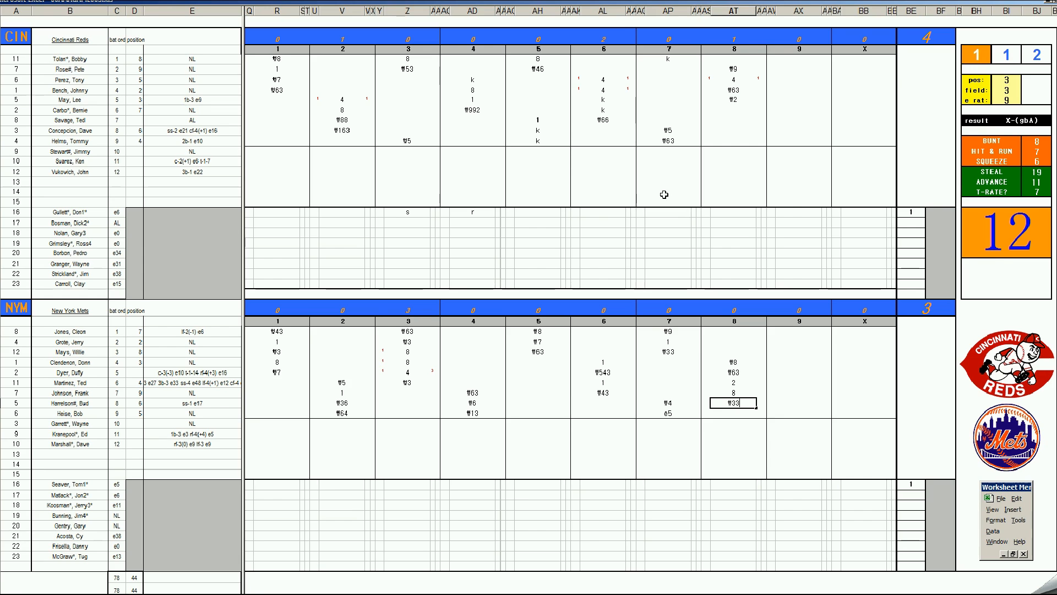
- Record 8 as the inning 9 result of both the Reds' sixth and seventh batters
left_click(791, 108)
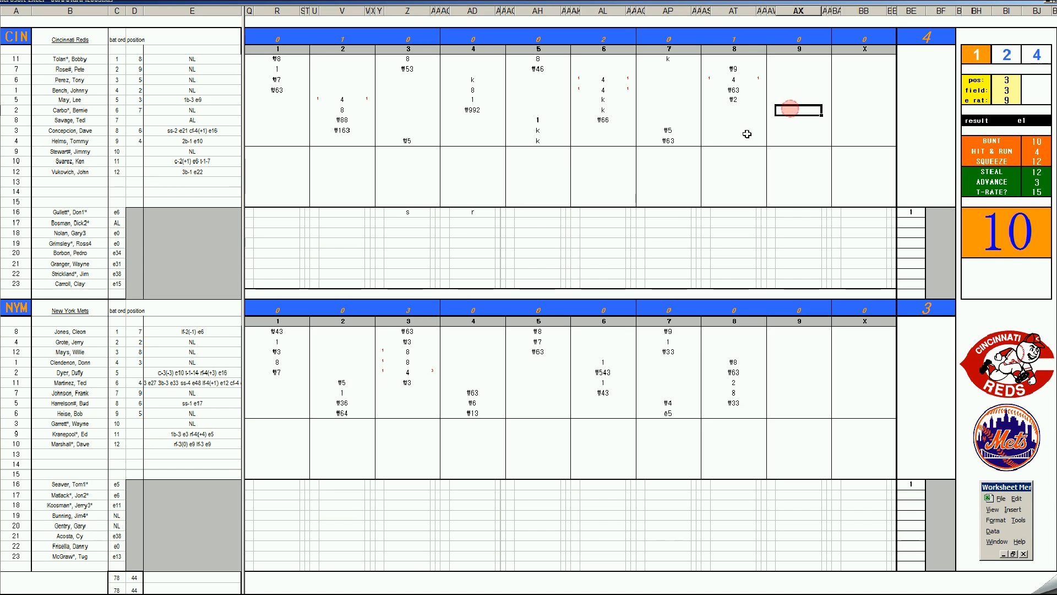
type("8")
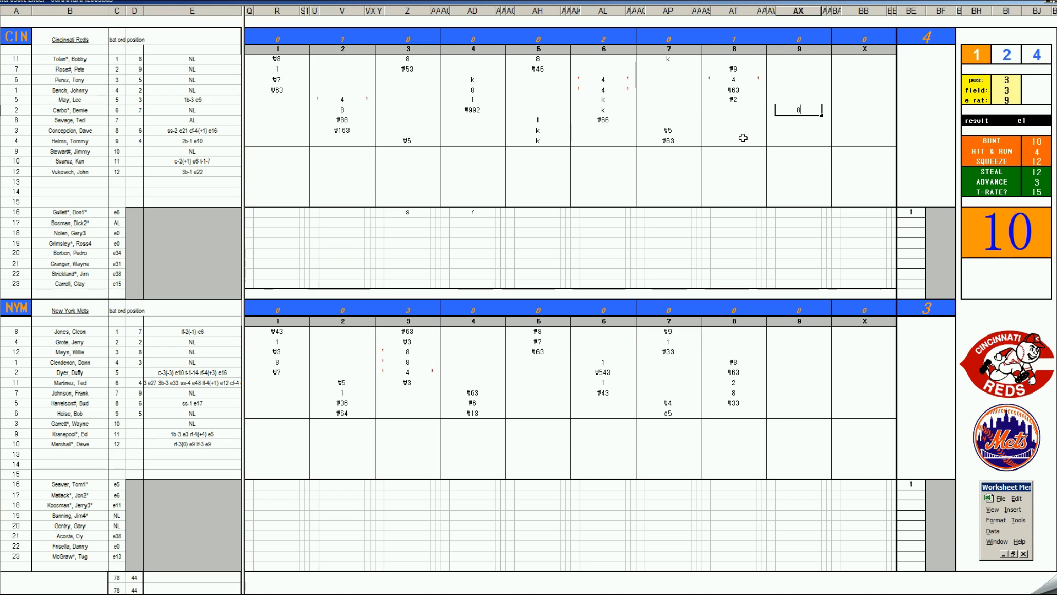
key("Return")
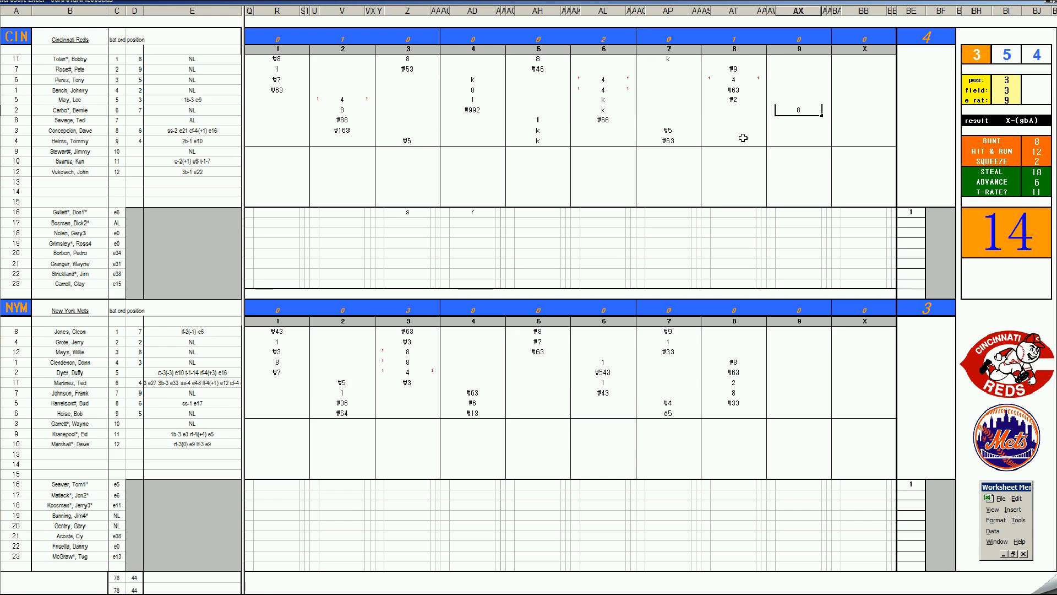
type("8")
key("Return")
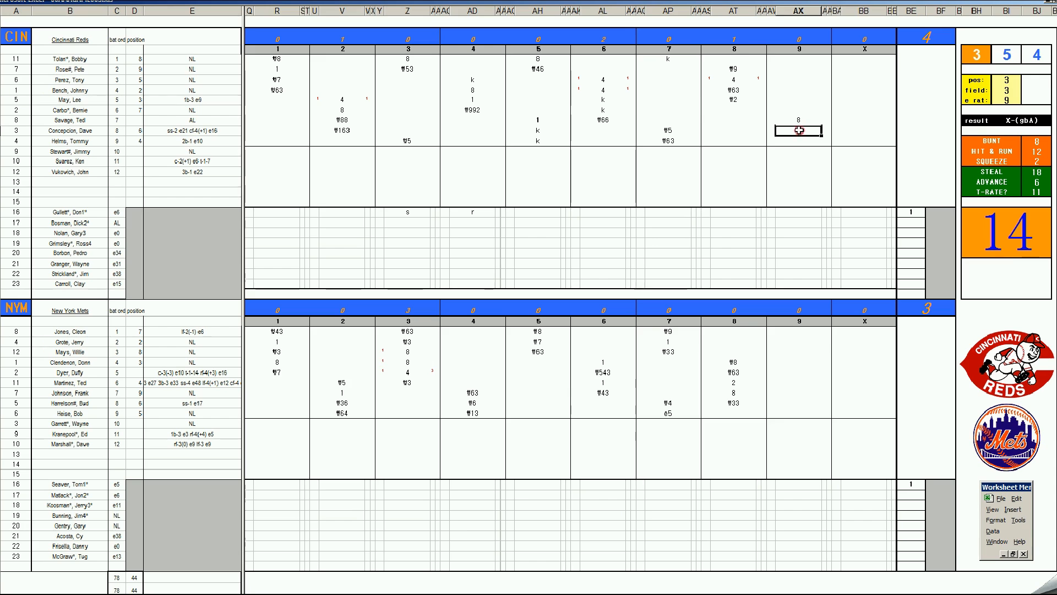
- Record 9, ₩6 and 8 as the inning 9 results of the Reds' eighth, ninth and first batters
type("9")
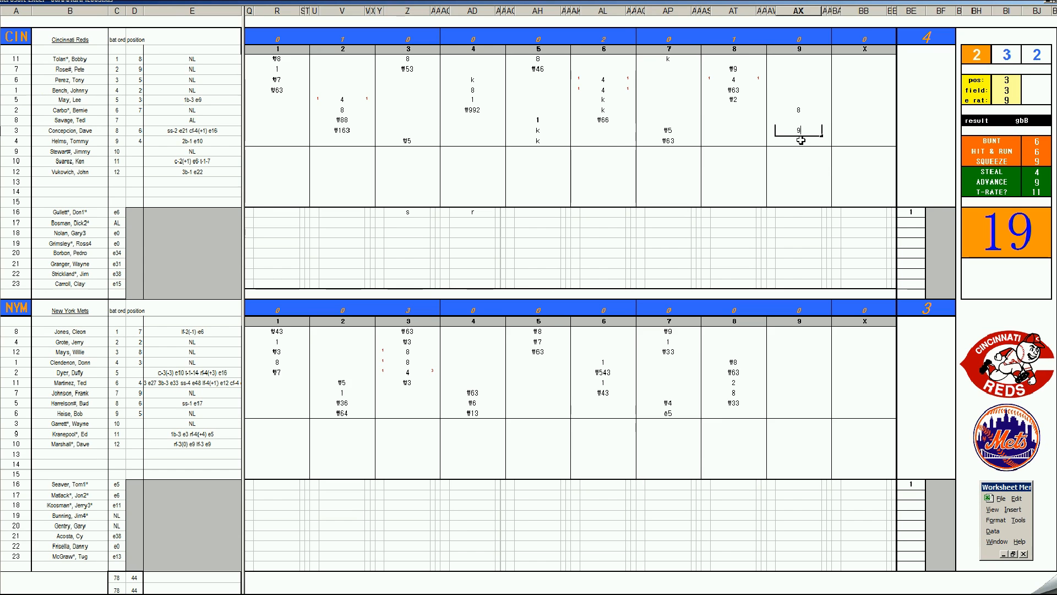
key("Return")
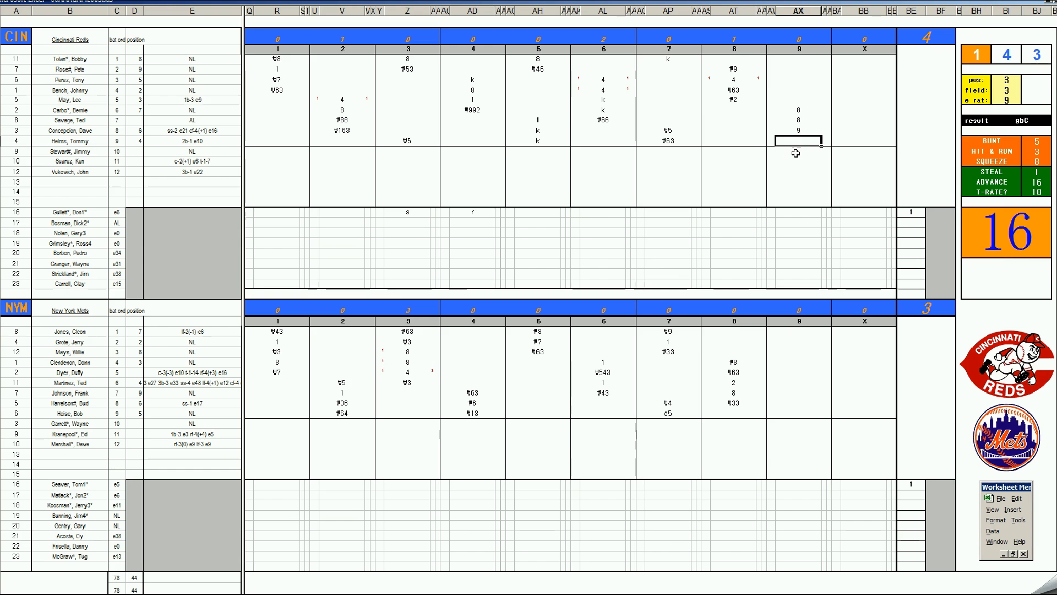
type("#6")
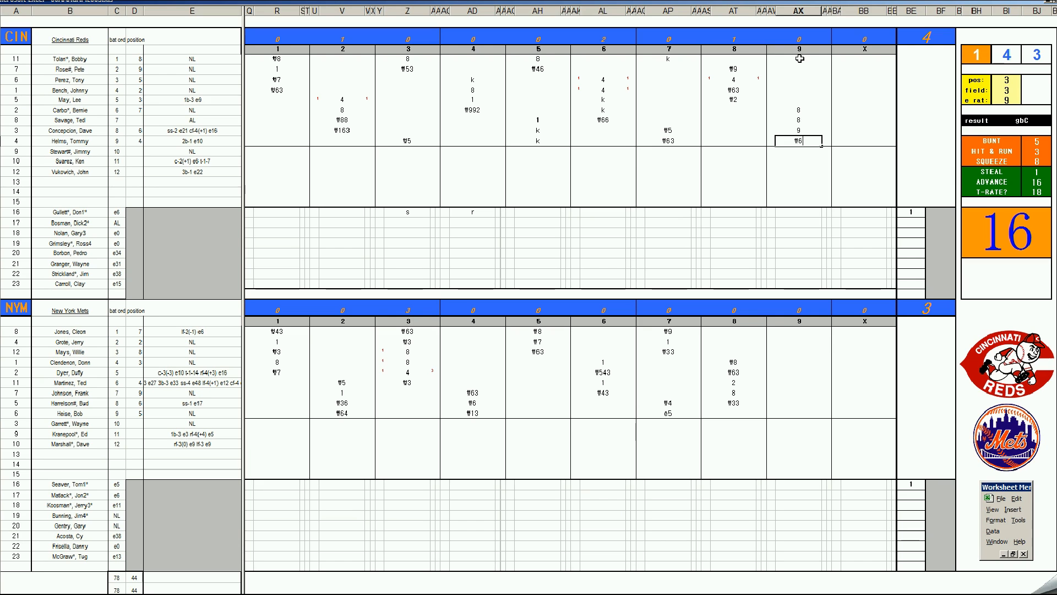
left_click(799, 59)
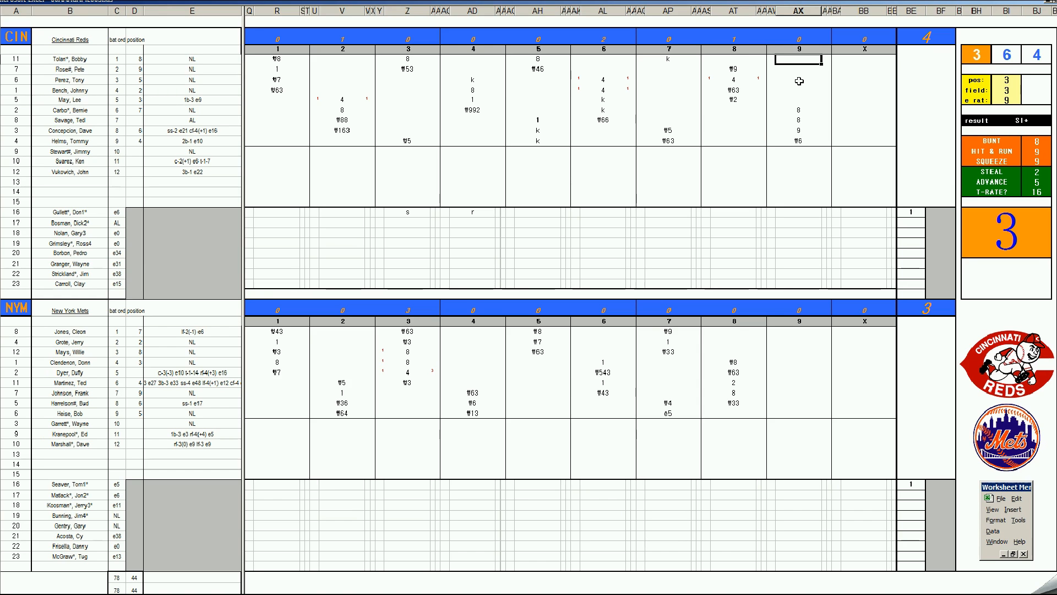
type("8")
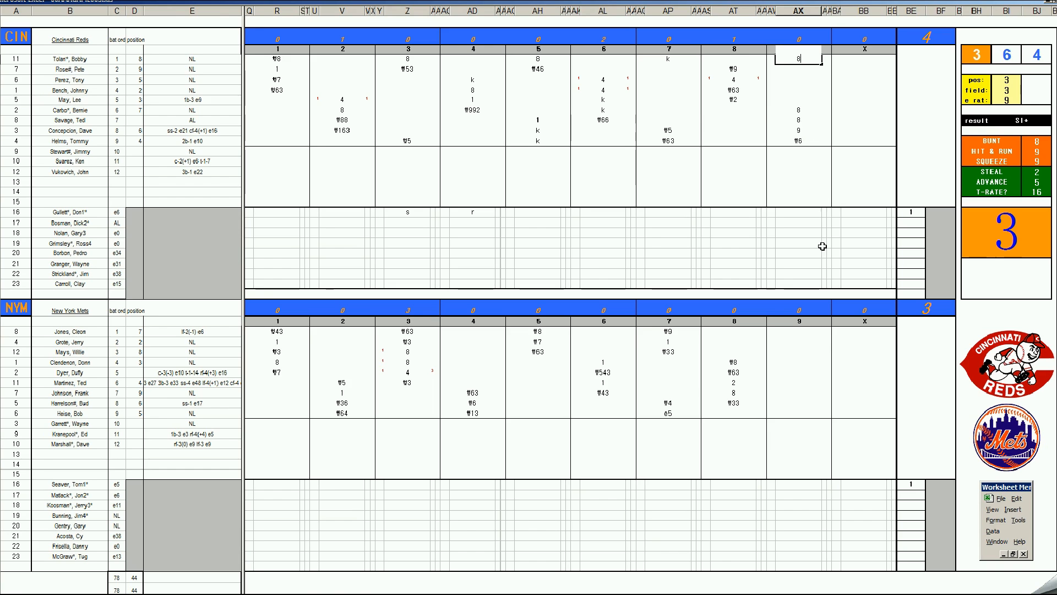
- Enter 26/3 innings for the Mets' starting pitcher, and bring in the last-listed Mets pitcher with entry inning 9 and the inning 9 mark pr
left_click(938, 484)
type("+26/3")
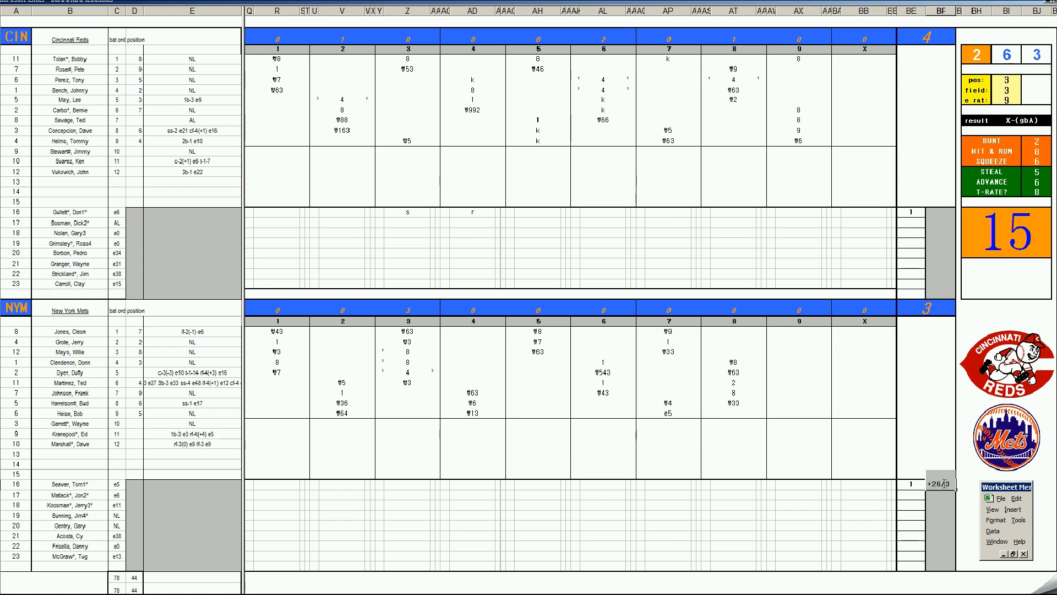
left_click(907, 556)
type("9")
key("Left")
key("Left")
key("Left")
key("Left")
key("Left")
key("Left")
key("Left")
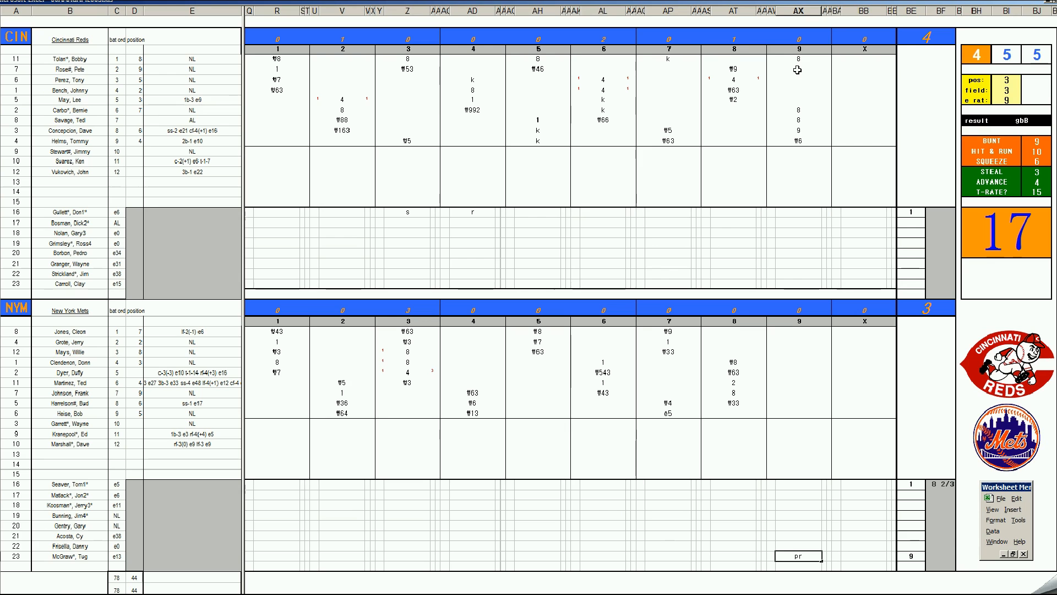
- Record 2 and ₩8 as inning 9 results of the Reds' second and third batters, marking 2 batted in and the sixth and seventh batters' runs
left_click(798, 68)
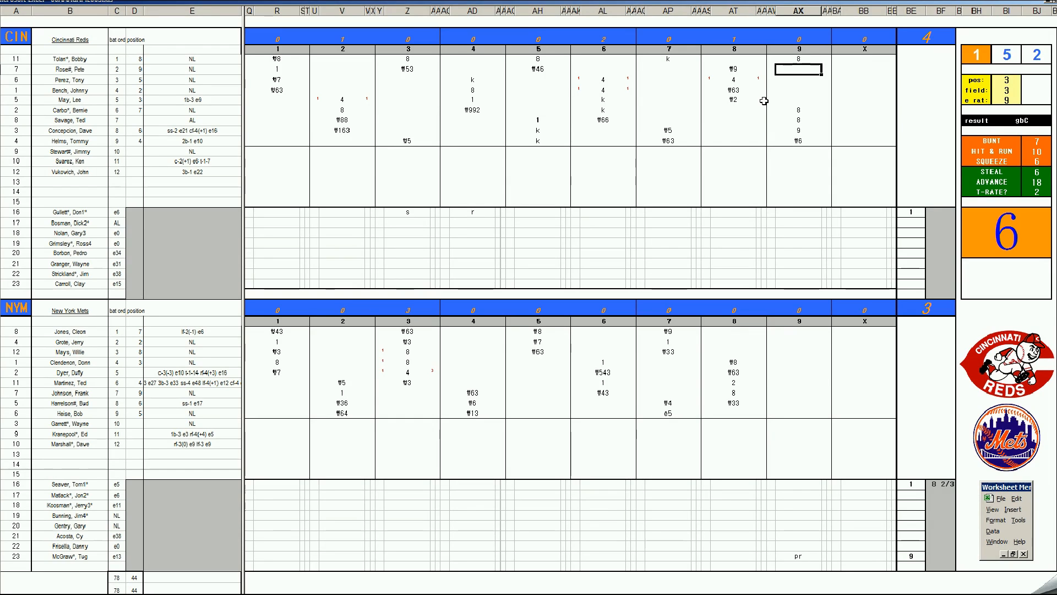
type("2")
key("Right")
type("2")
key("Left")
key("Left")
key("Down")
key("Down")
key("Down")
key("Down")
type("1")
key("Return")
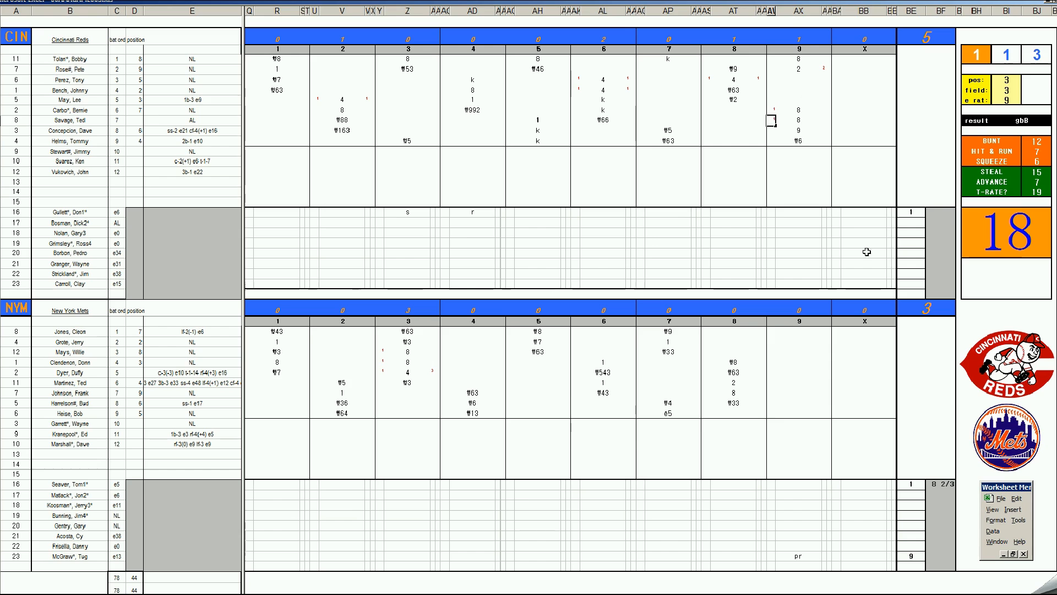
left_click(803, 79)
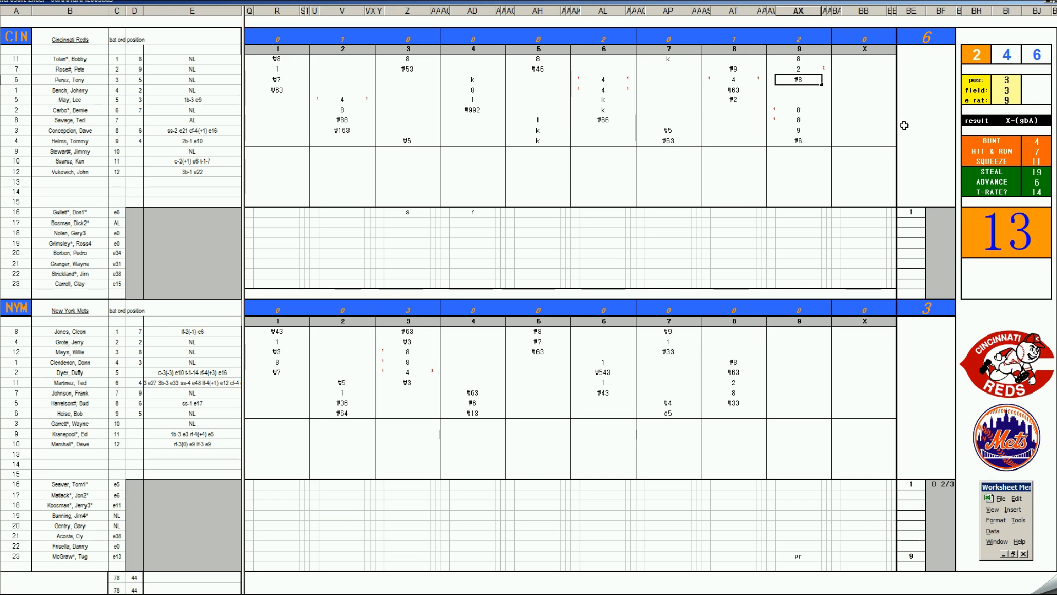
- Enter 8 innings for the Reds' starting pitcher and 9 as the entry inning of the last-listed Reds pitcher
left_click(939, 212)
type("8")
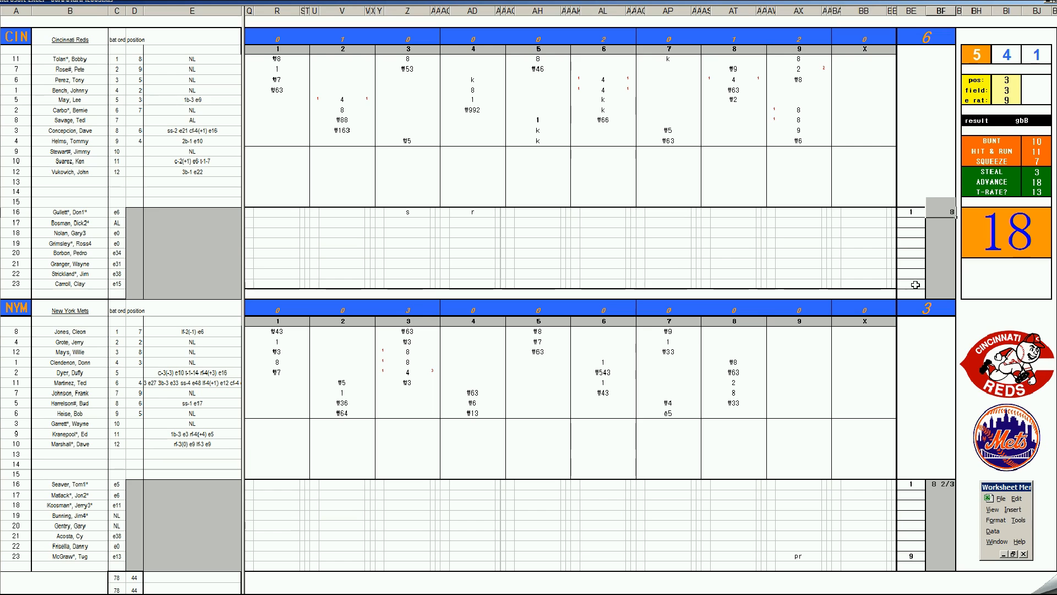
left_click(914, 282)
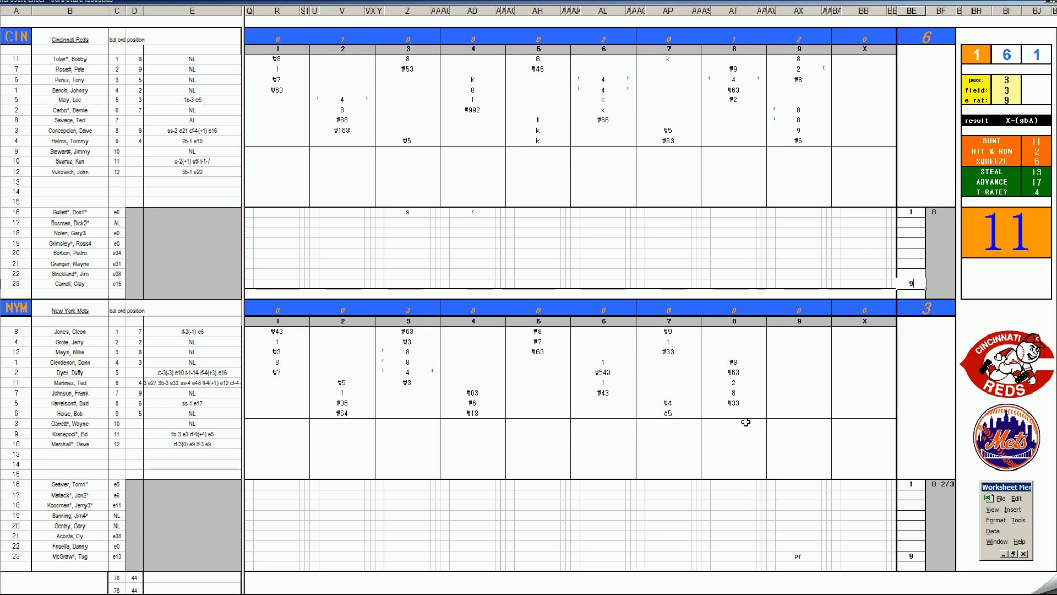
- Record 2 as the inning 9 result of the Mets' tenth-listed batter
left_click(793, 423)
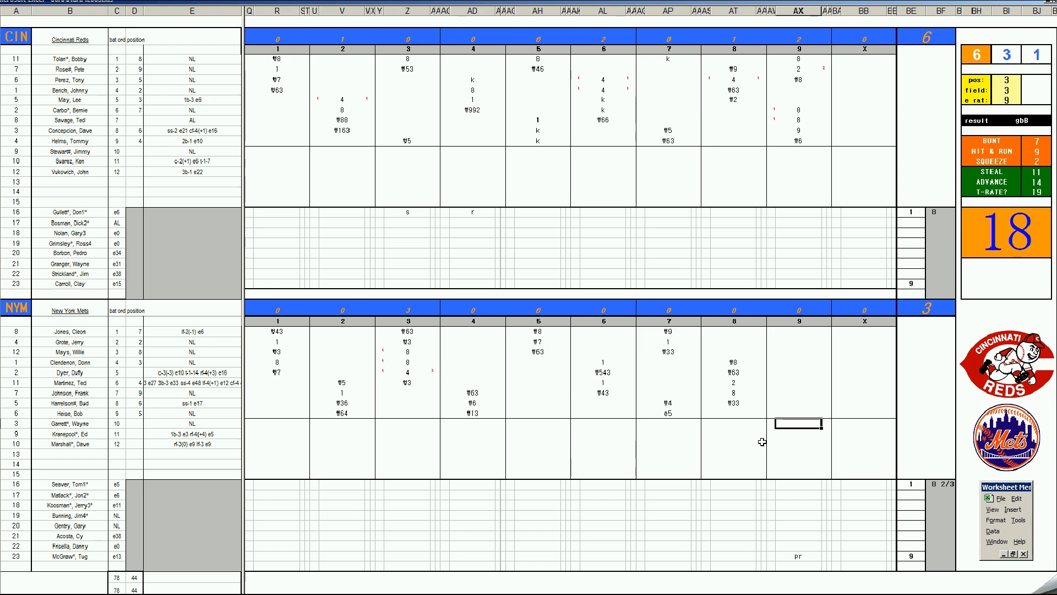
type("2")
left_click(799, 334)
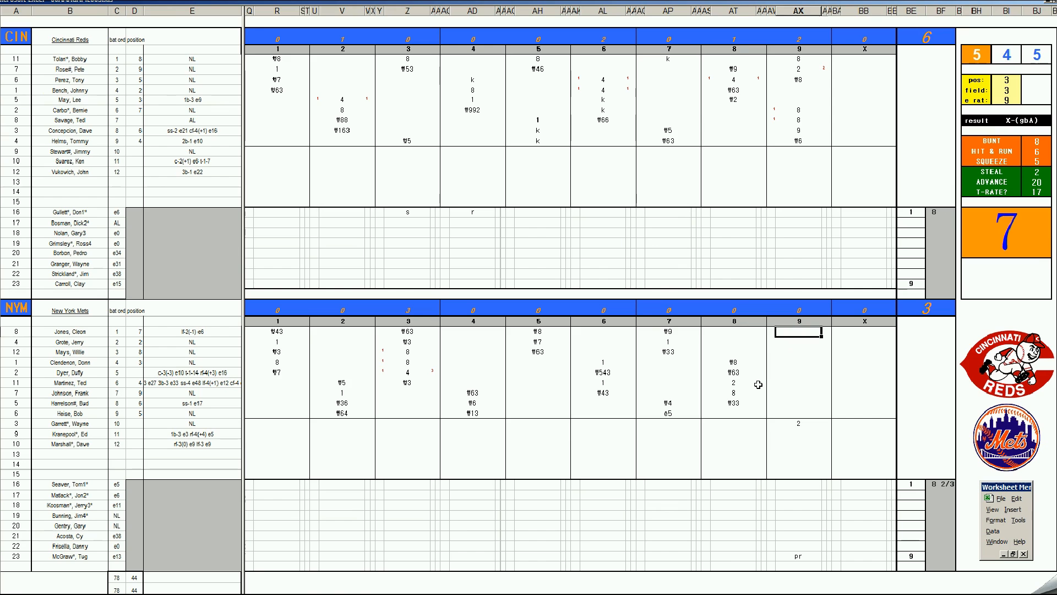
- Set the fielding lookup to position 6, field 2 and error rating 21, and record ₩63 as the inning 9 result of the Mets' first batter
key("ctrl+q")
type("6")
key("Return")
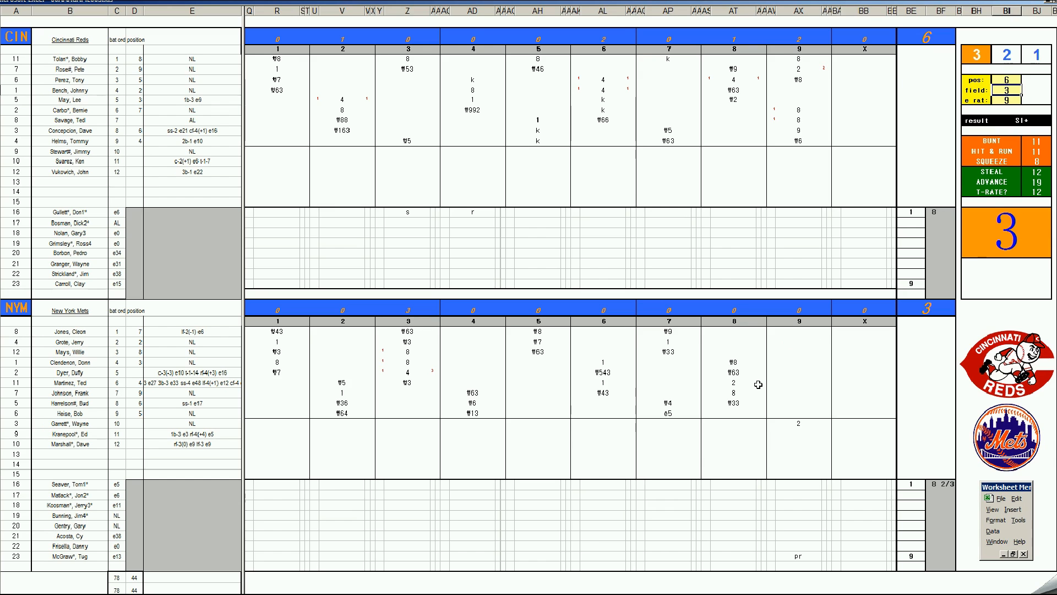
type("2")
key("Return")
type("21")
key("Return")
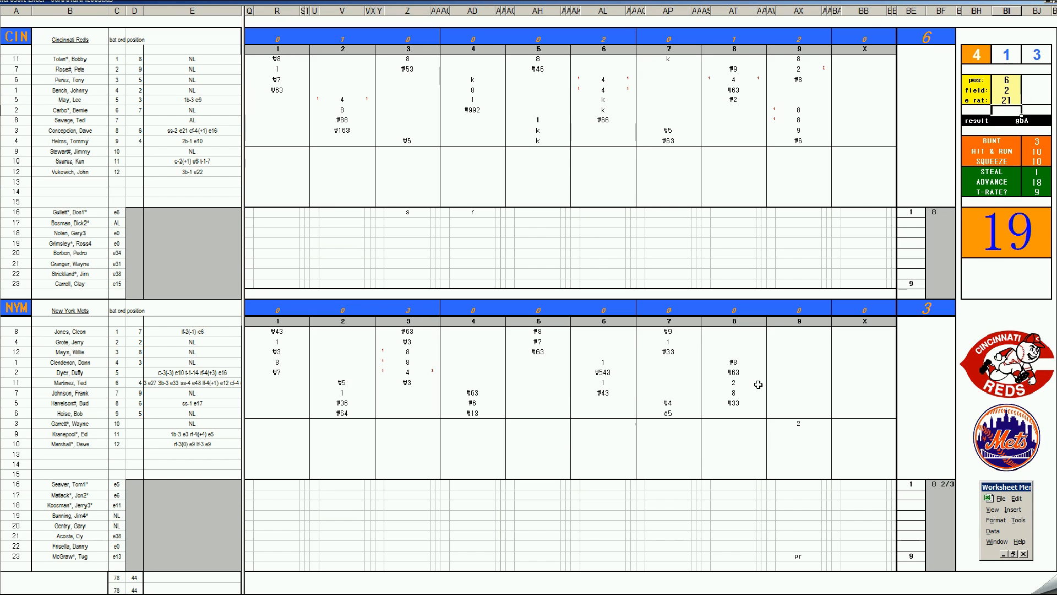
left_click(804, 330)
type("#63")
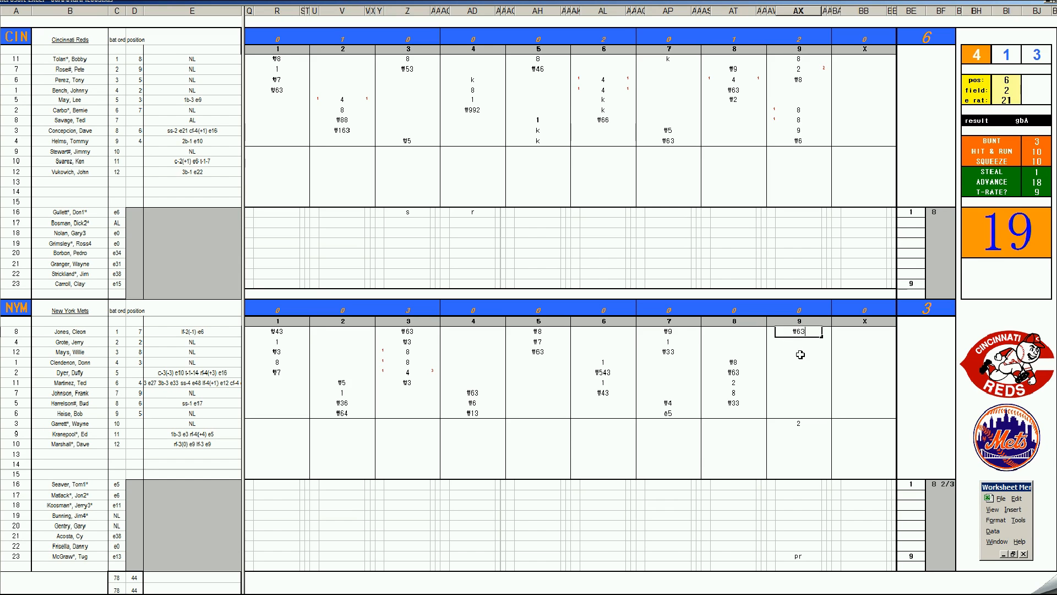
key("Return")
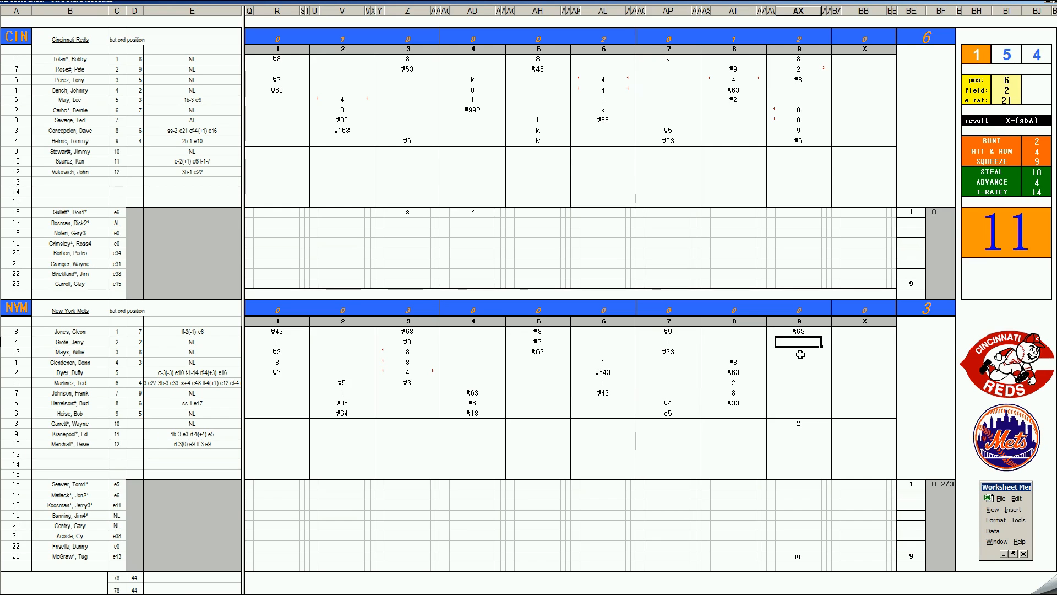
- Record 8 and ₩8 as the inning 9 results of the Mets' second and third batters
type("8")
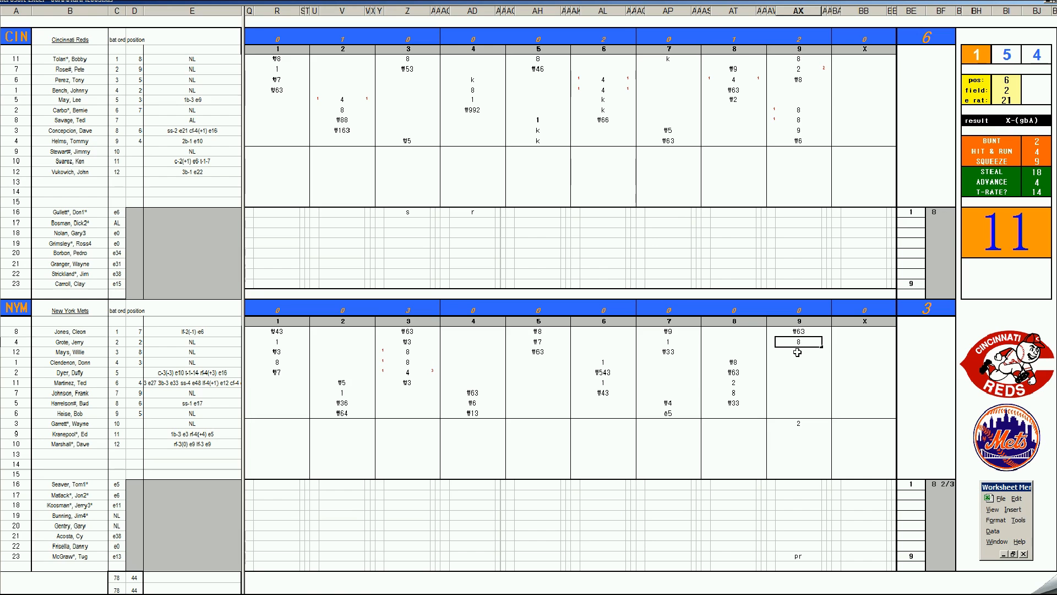
key("Return")
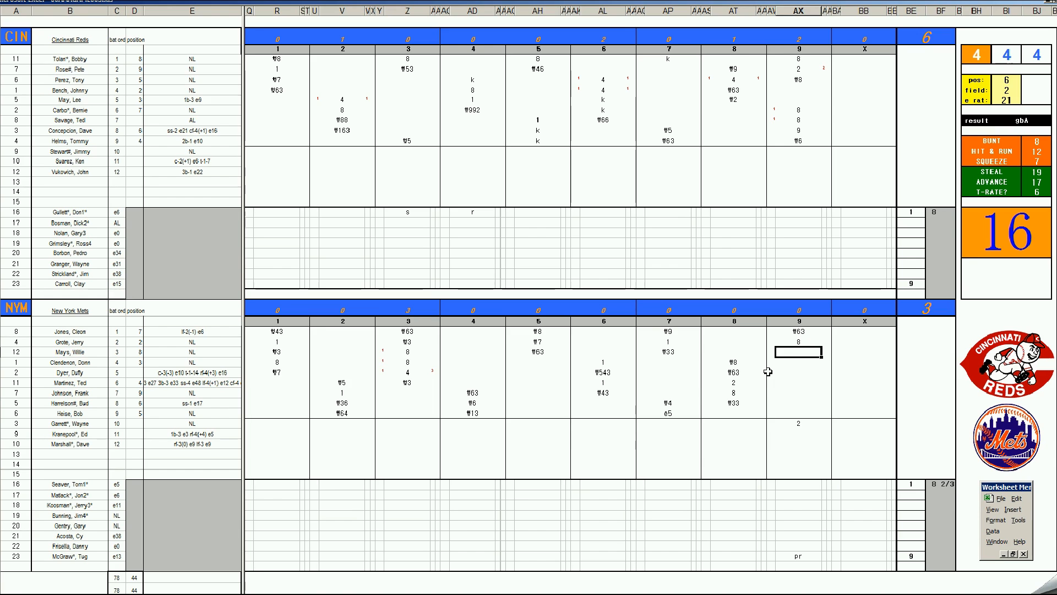
type("#8")
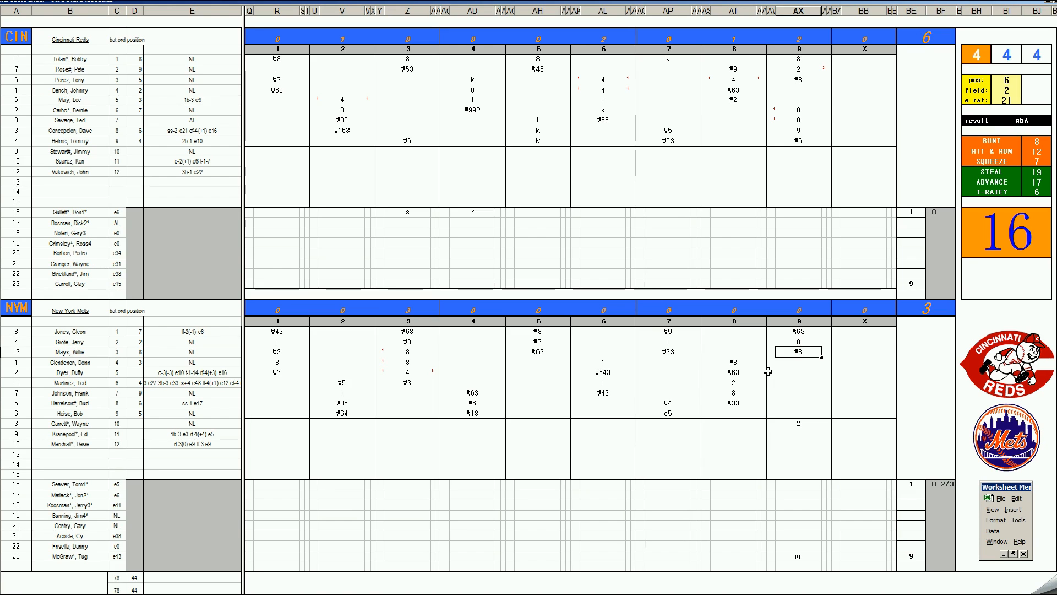
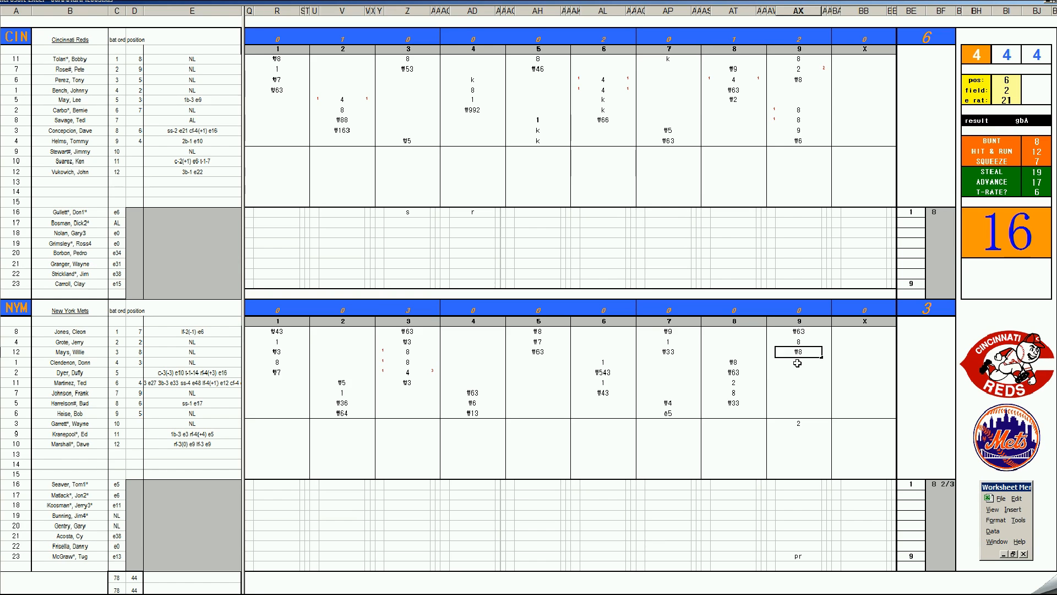
key("Return")
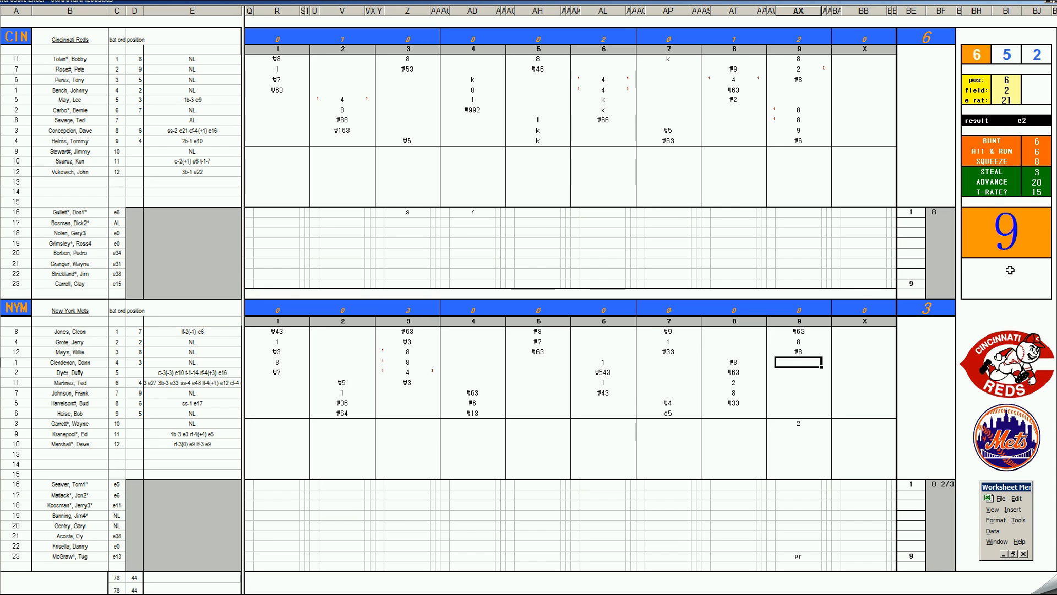
- Record 1 and ₩8 as the inning 9 results of the Mets' fourth and fifth batters
type("1")
key("Return")
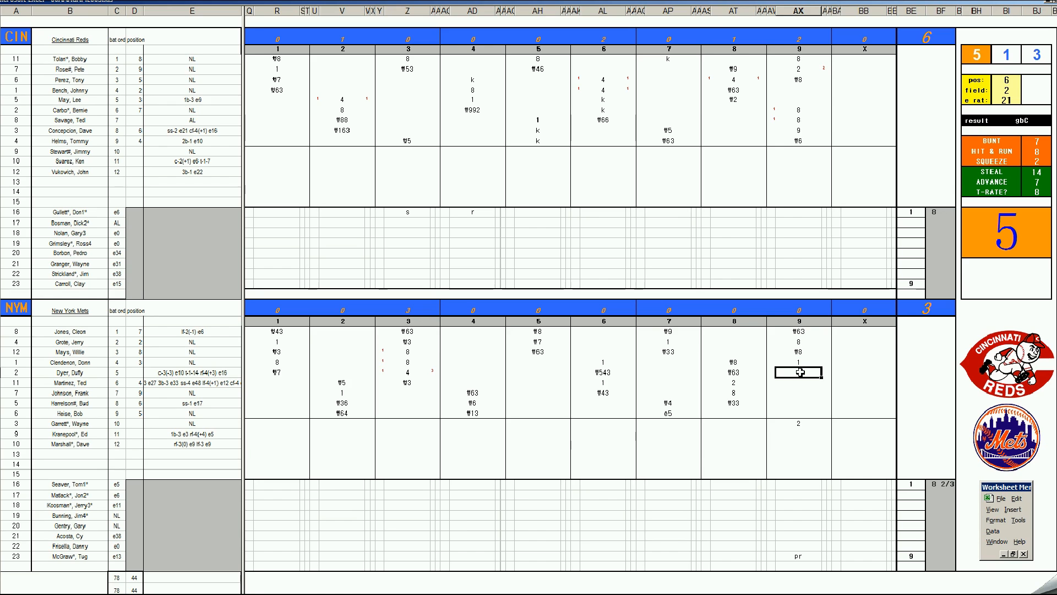
type("#5")
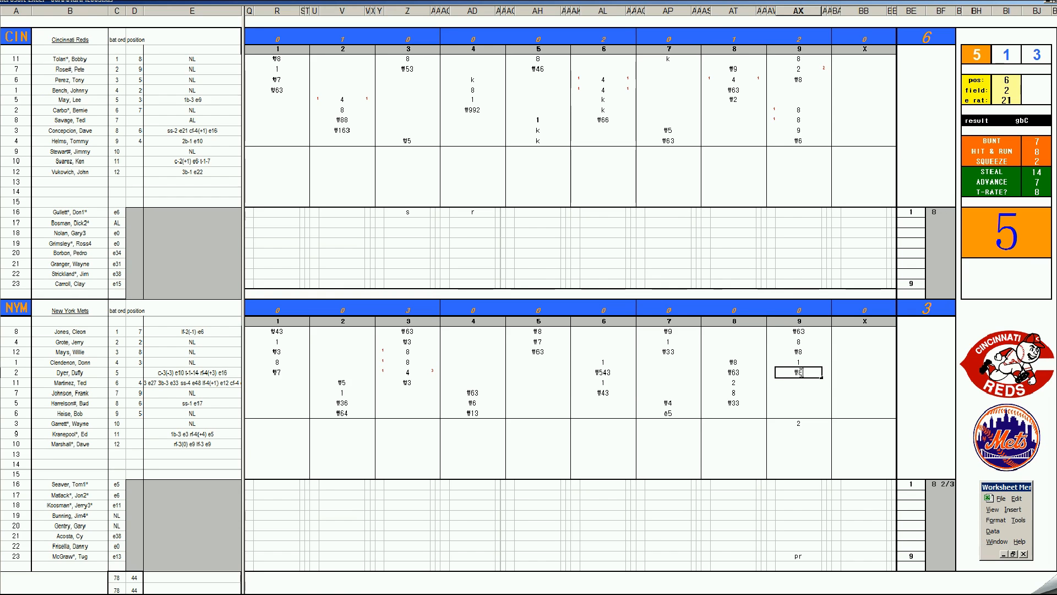
key("Return")
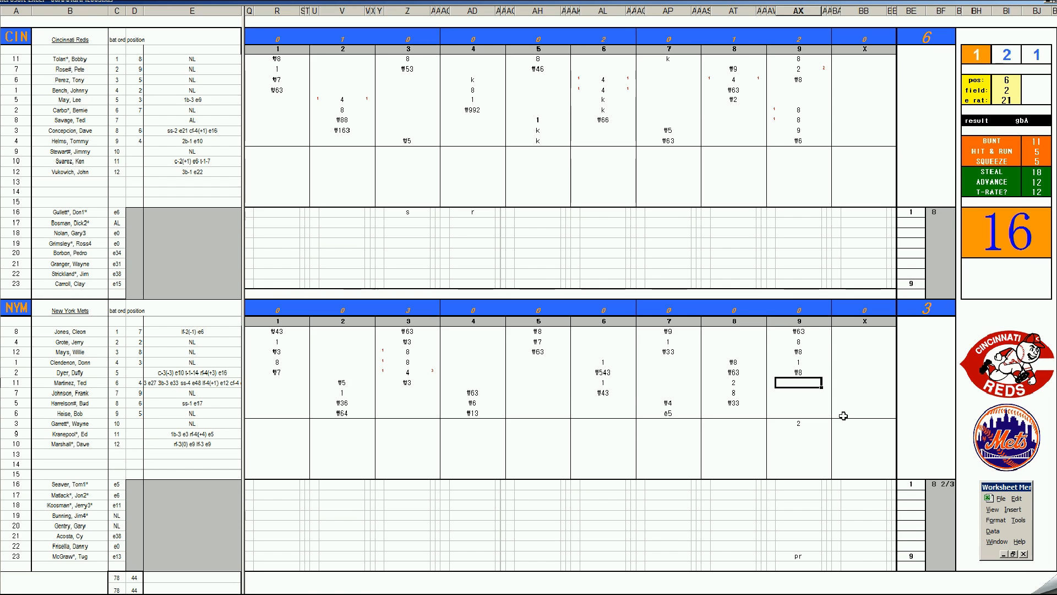
- Enter 1 inning for the last-listed Reds pitcher and 1/3 inning for the last-listed Mets pitcher
left_click(936, 293)
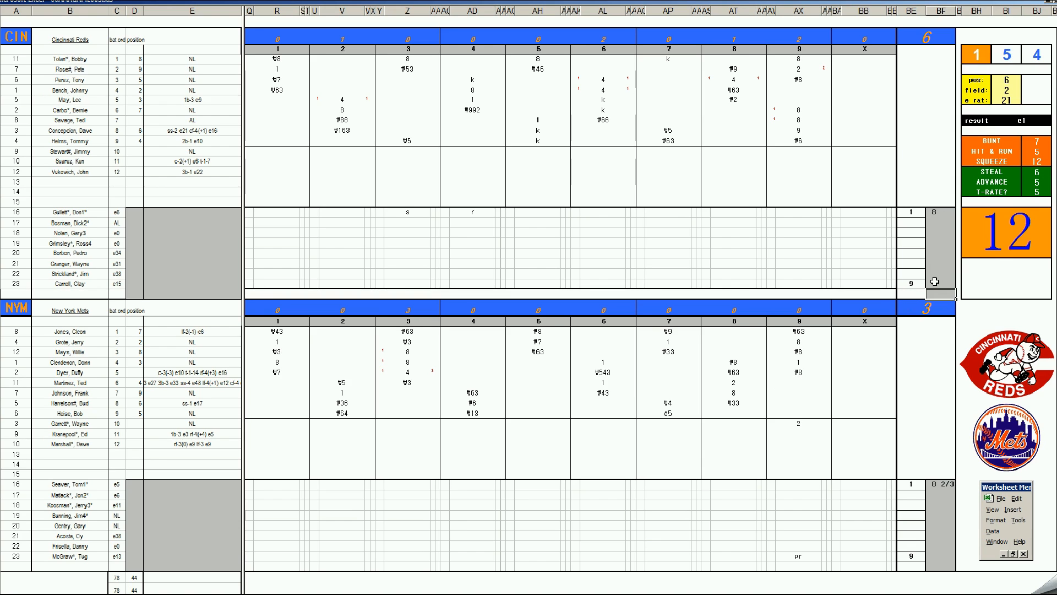
left_click(939, 555)
type("1/3")
key("Return")
- Reveal the statistics columns and enter 1 hit allowed for the last-listed Mets pitcher
left_click(196, 509)
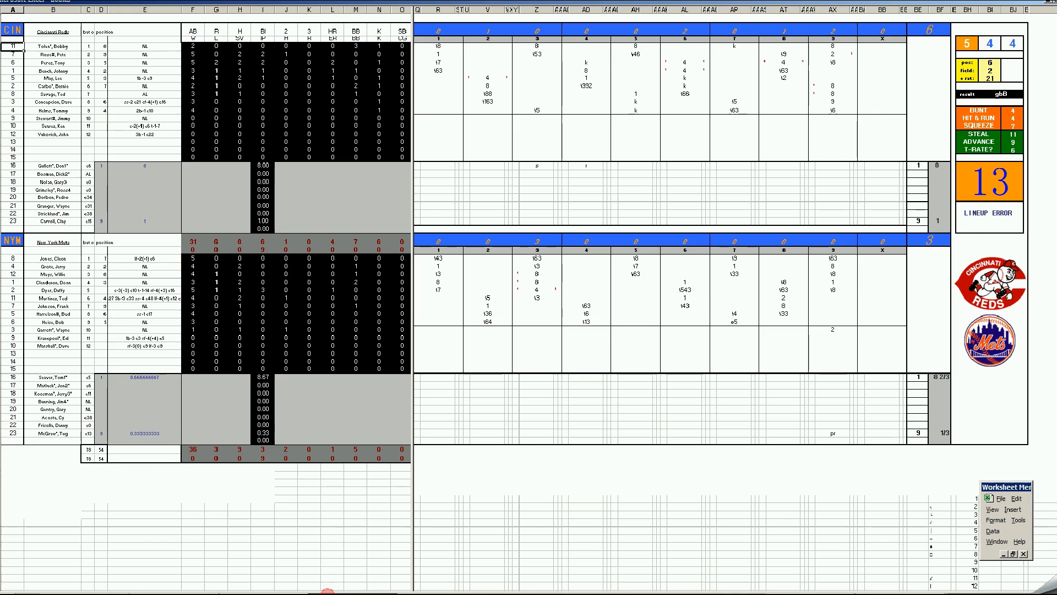
left_click(193, 433)
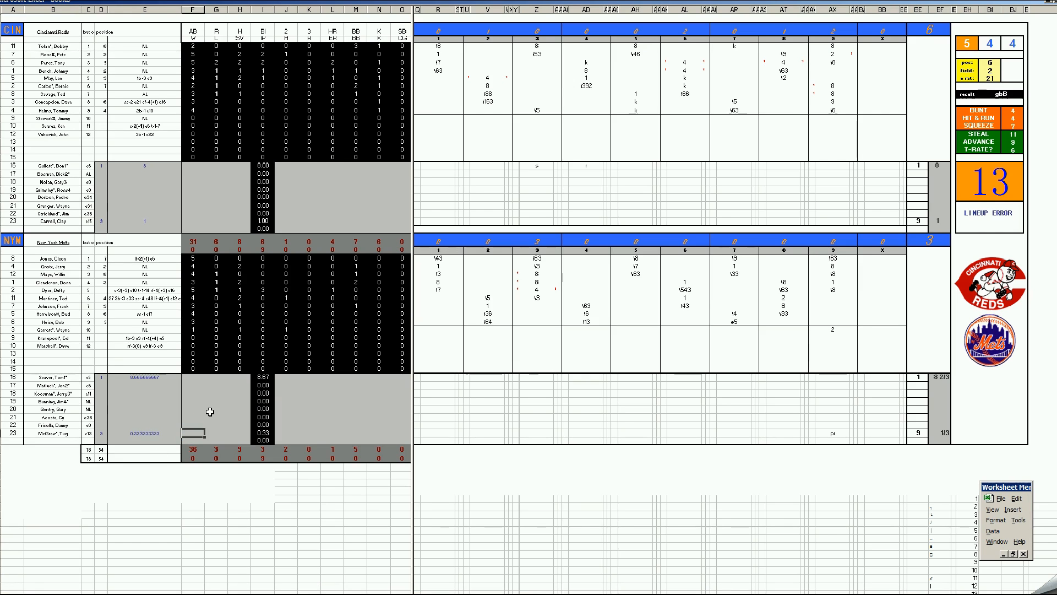
key("Right")
key("Right")
key("Right")
type("1")
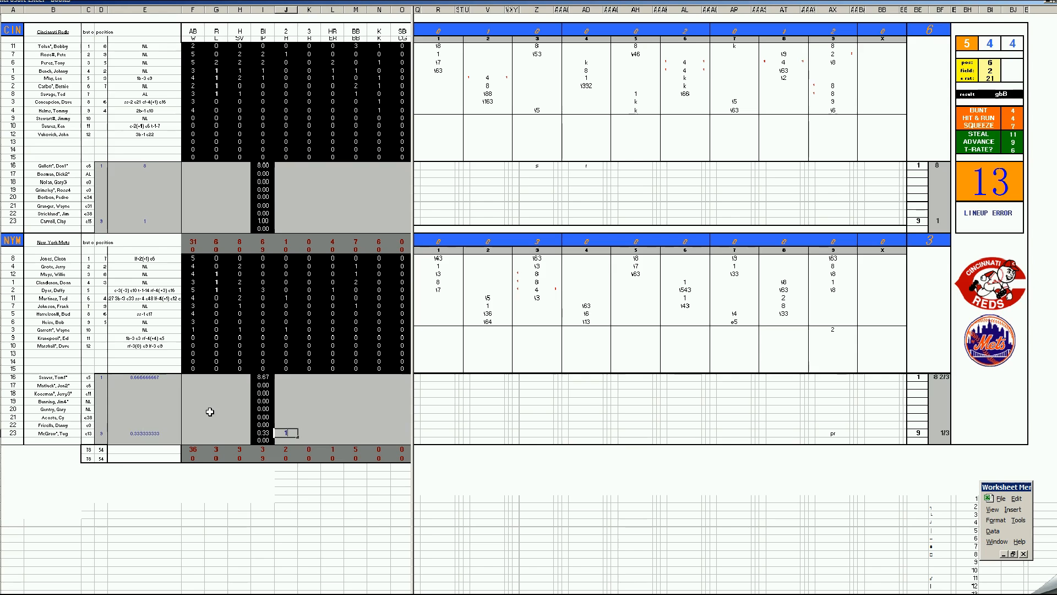
- Charge the Mets' starting pitcher with 1 loss in the pitching statistics
key("Left")
key("Left")
key("Left")
key("Up")
key("Up")
key("Up")
key("Up")
key("Up")
key("Up")
key("Up")
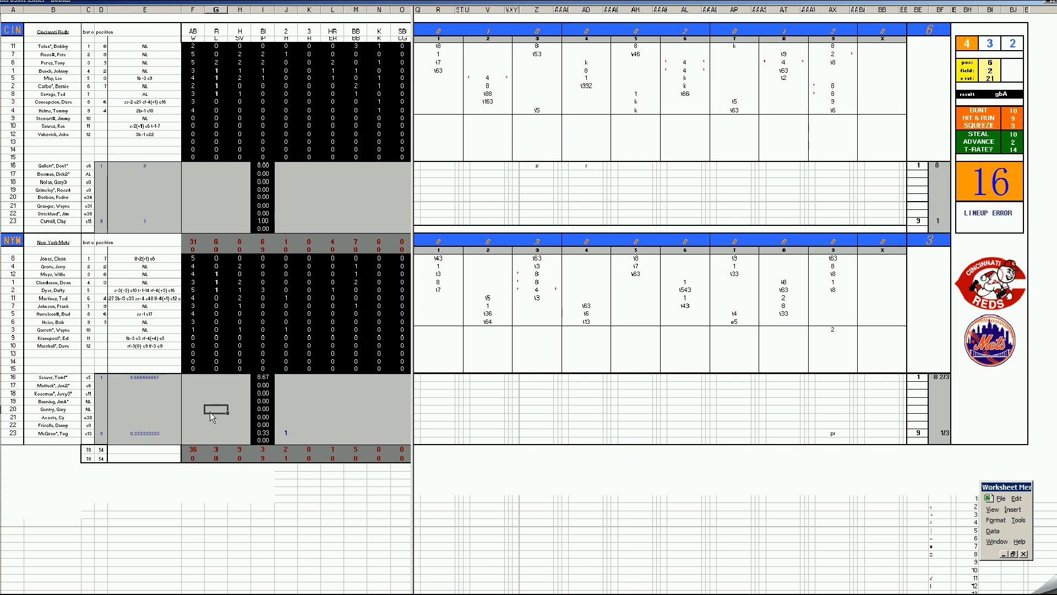
type("1")
- Enter 7 hits, 6 runs, 6 earned runs, 7 walks and 6 strikeouts for the Mets' starting pitcher
key("Right")
key("Right")
key("Right")
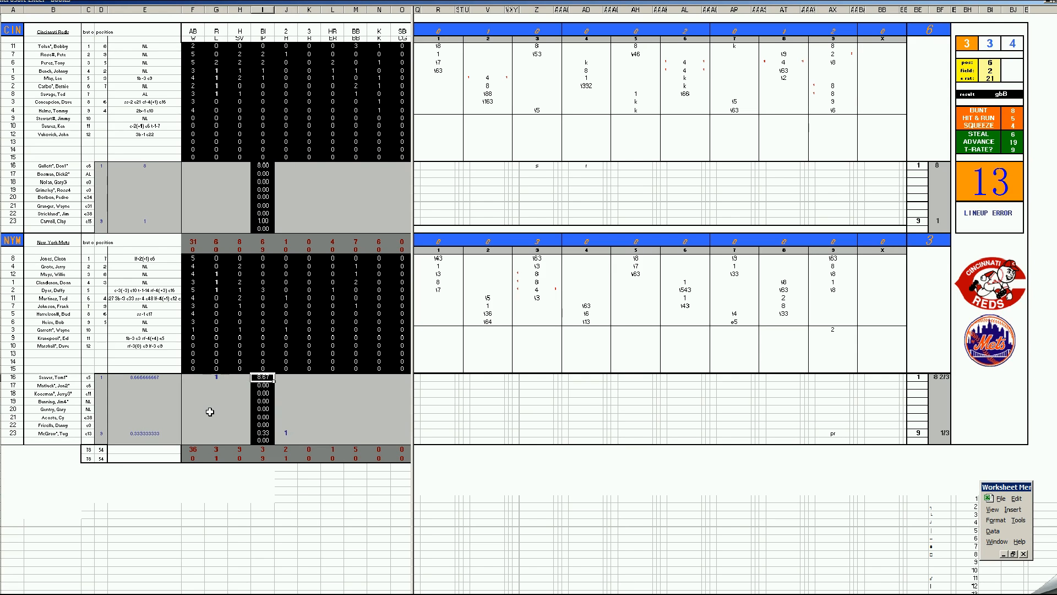
type("7")
key("Right")
type("6")
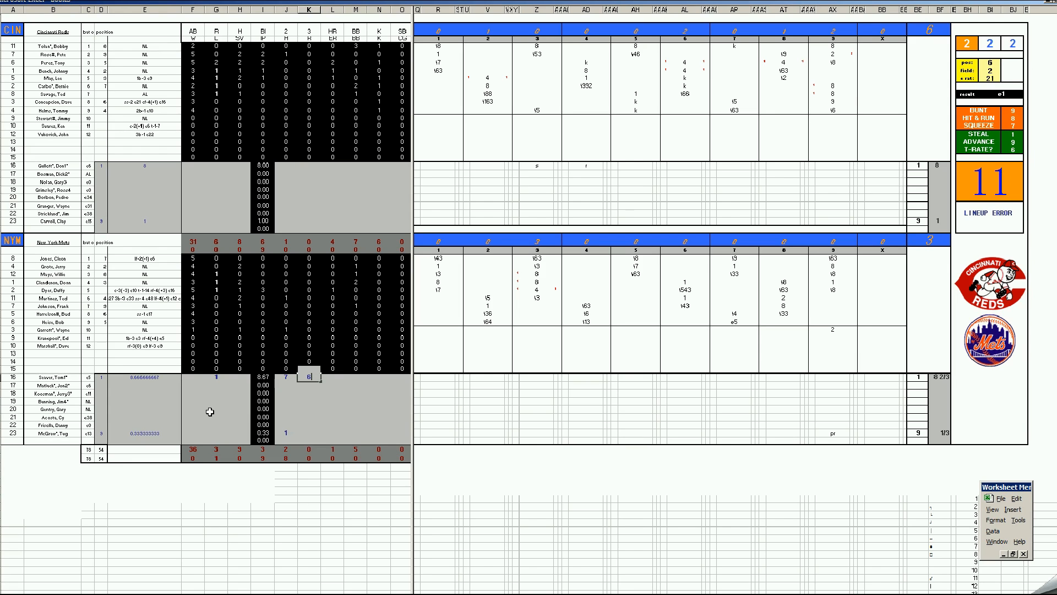
key("Right")
type("6")
key("Right")
type("7")
key("Right")
type("6")
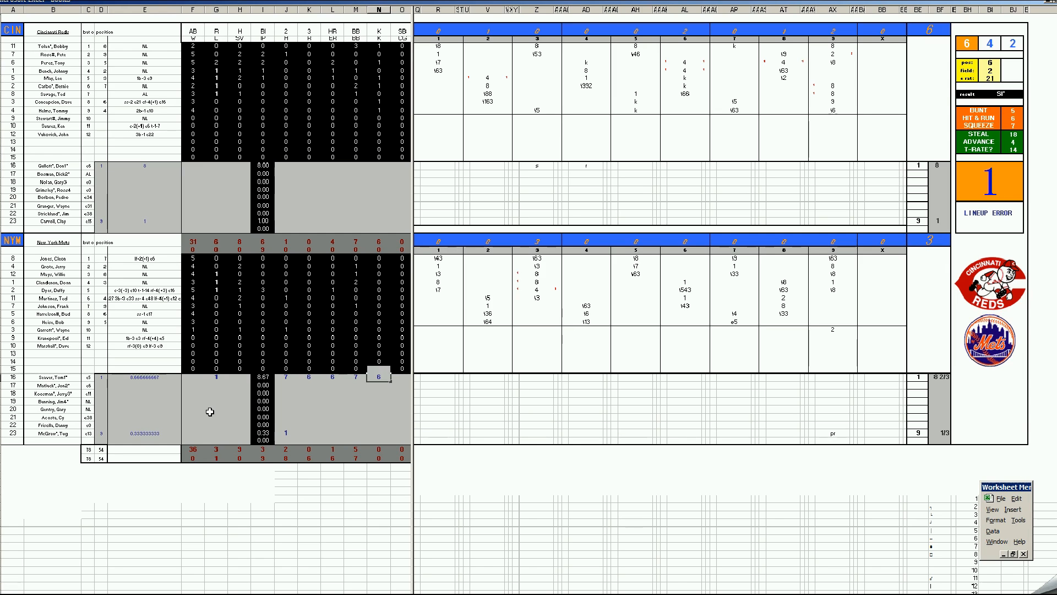
- Credit the last-listed Reds pitcher with 1 save in the pitching statistics
key("Up")
key("Up")
key("Up")
key("Up")
key("Up")
key("Up")
key("Up")
key("Up")
key("Up")
key("Up")
key("Up")
key("Up")
key("Up")
key("Up")
key("Up")
key("Up")
key("Up")
key("Up")
key("Up")
key("Left")
key("Left")
key("Left")
key("Left")
key("Left")
key("Left")
key("Left")
key("Right")
type("1")
key("Right")
key("Right")
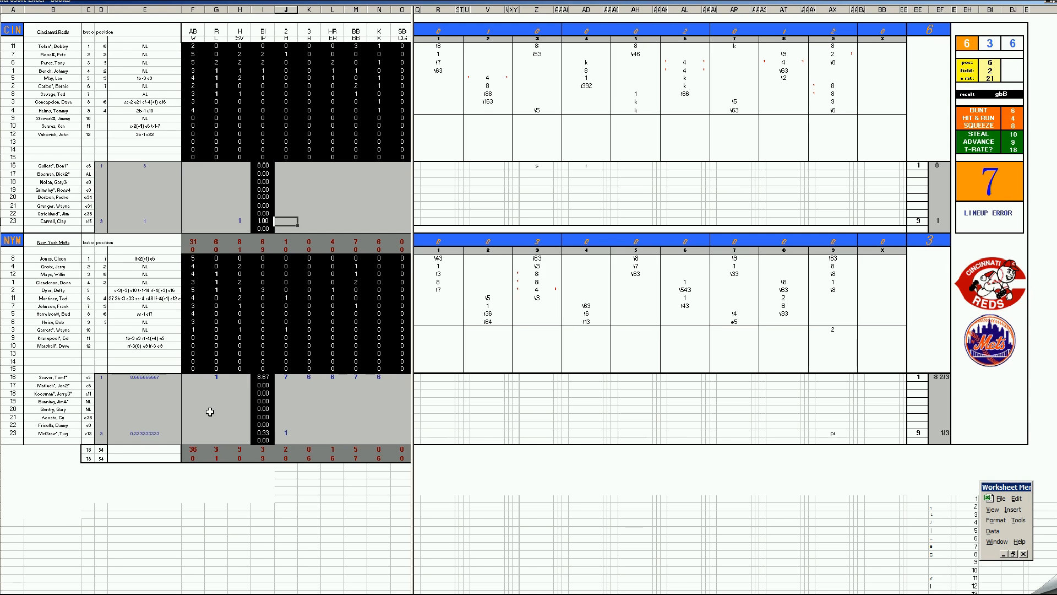
- Enter 2 hits and 1 walk for the last-listed Reds pitcher in the pitching statistics
type("2")
key("Right")
key("Right")
key("Right")
type("1")
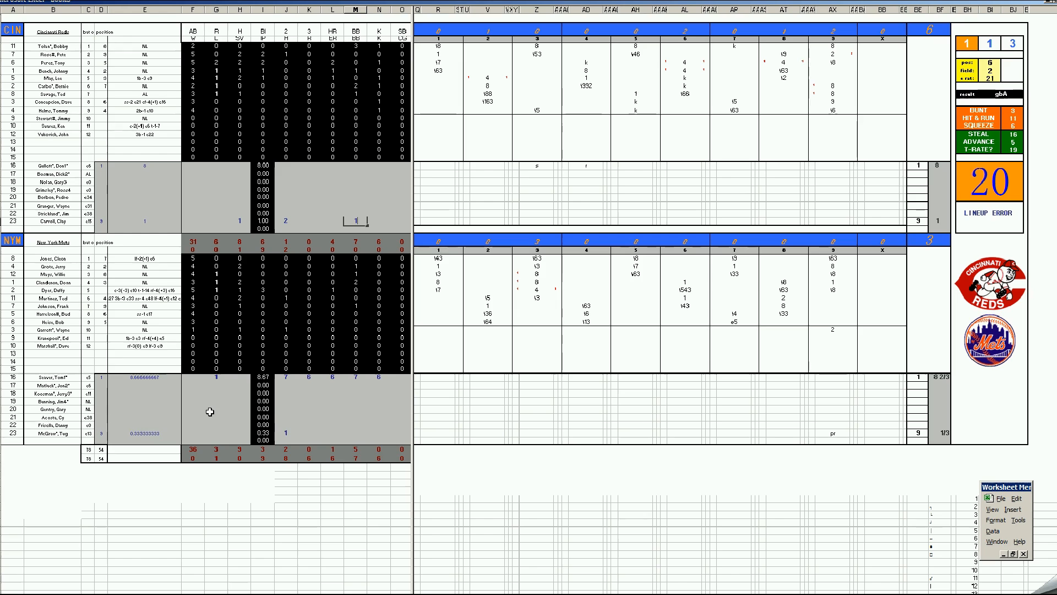
- Credit the Reds' starting pitcher with 1 win in the pitching statistics
key("Left")
key("Left")
key("Left")
key("Up")
key("Up")
key("Up")
key("Up")
key("Up")
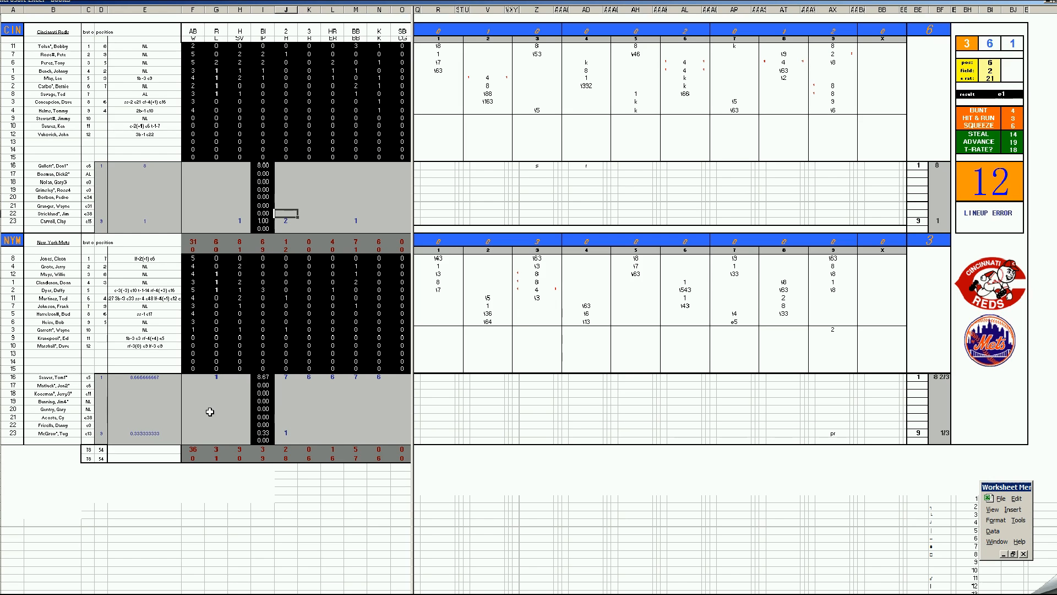
key("Left")
key("Left")
key("Up")
key("Up")
key("Left")
key("Left")
type("1")
- Enter 7 hits, 3 runs, 3 earned runs and 4 walks for the Reds' starting pitcher
key("Right")
key("Right")
key("Right")
key("Right")
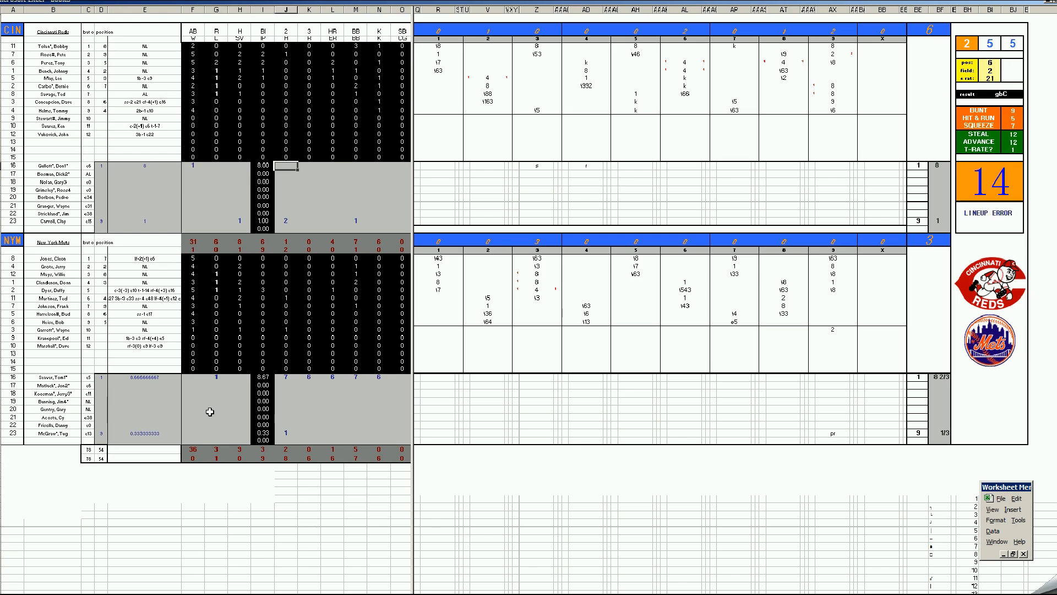
type("7")
key("Right")
type("3")
key("Right")
type("3")
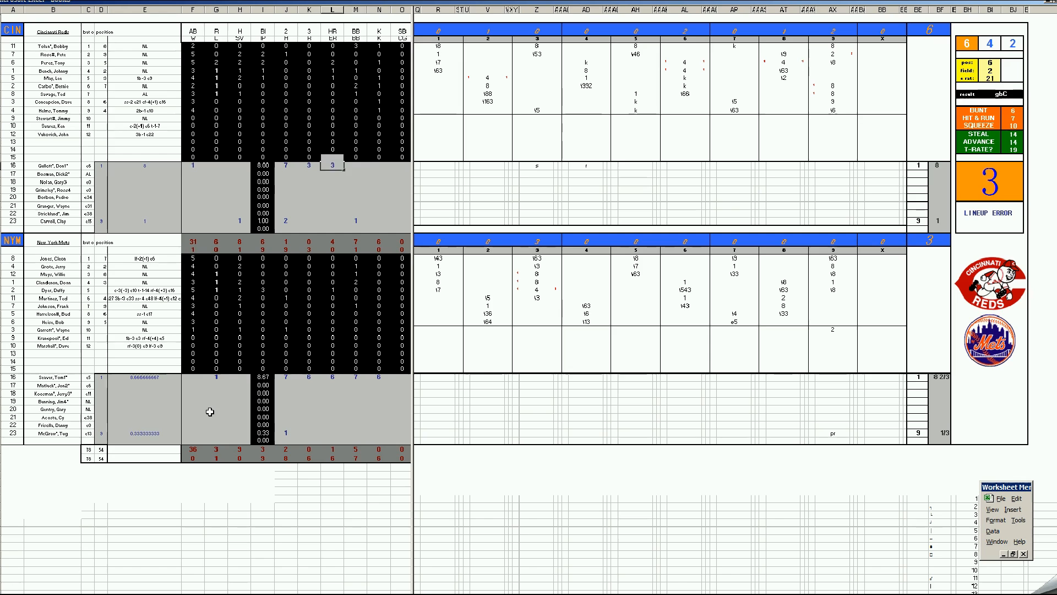
key("Right")
type("4")
key("Right")
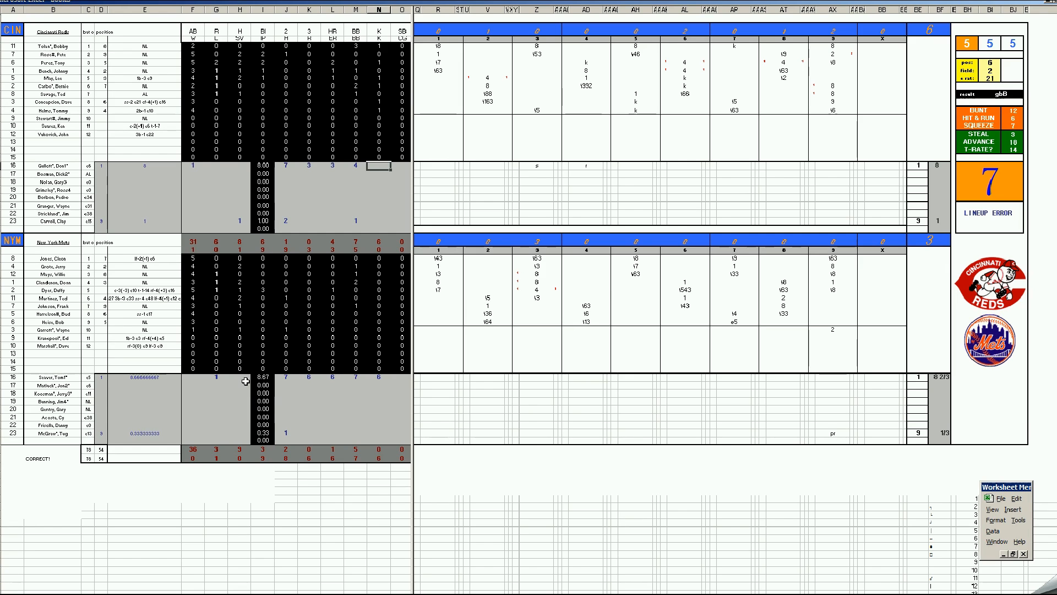
left_click(230, 395)
key("ctrl+s")
type("11c")
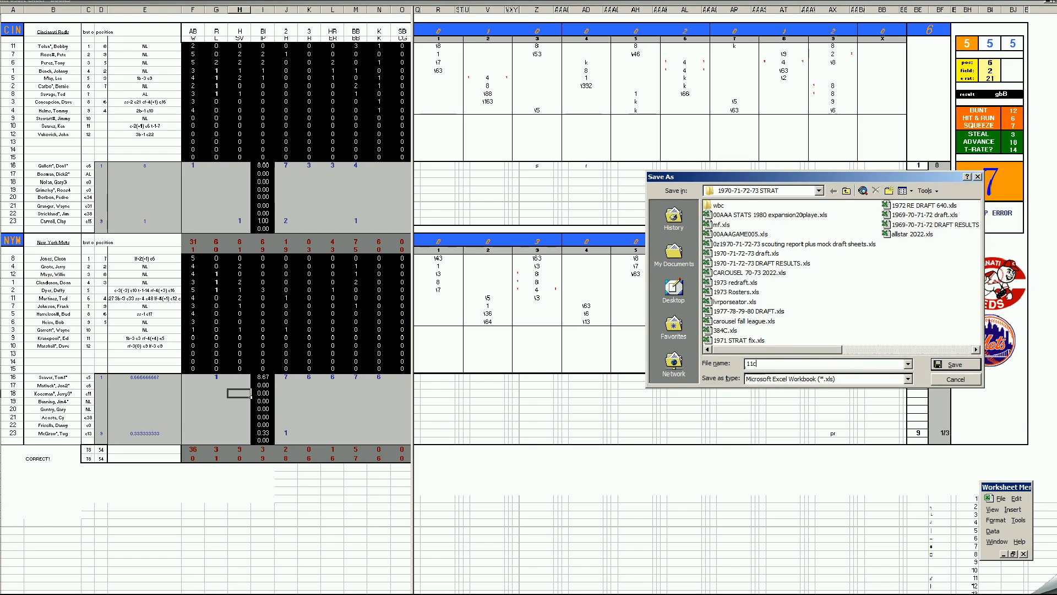
type("innymets")
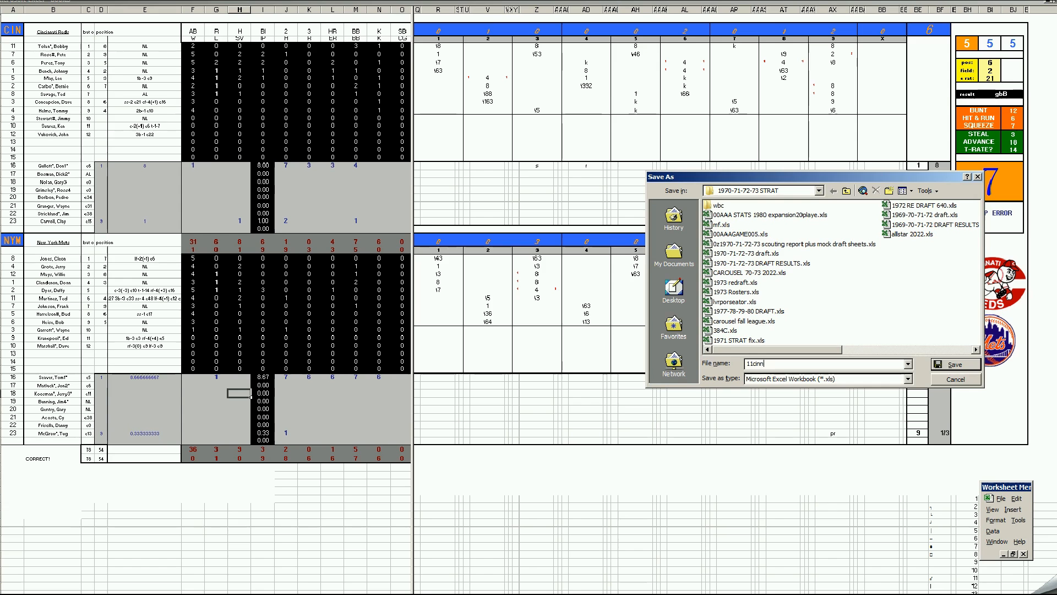
key("Return")
- Save another copy of the scoresheet as mf.xls, replacing the existing file
key("F12")
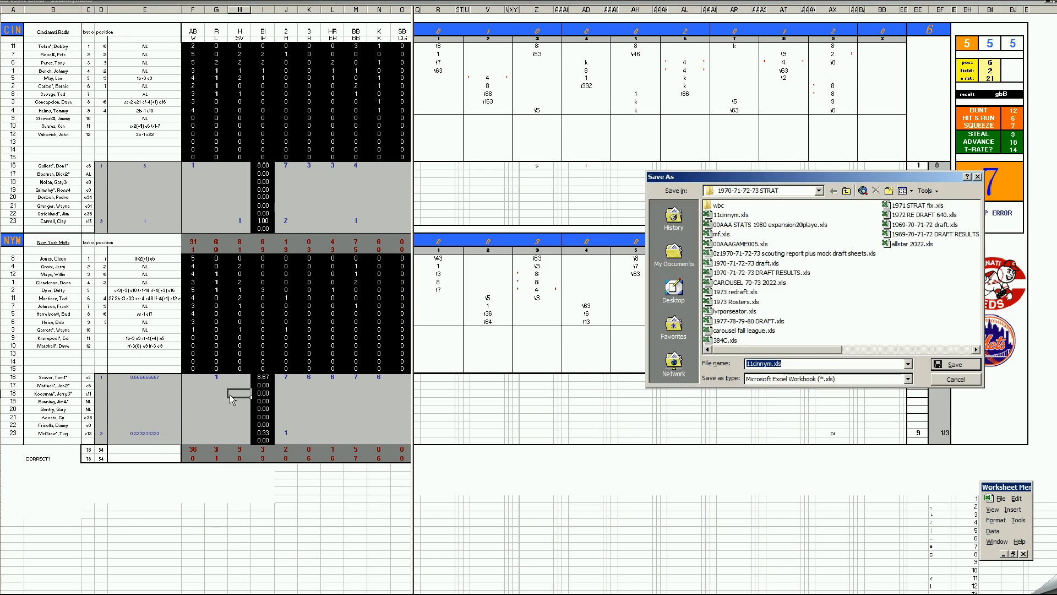
type("mf.xls")
key("Return")
key("y")
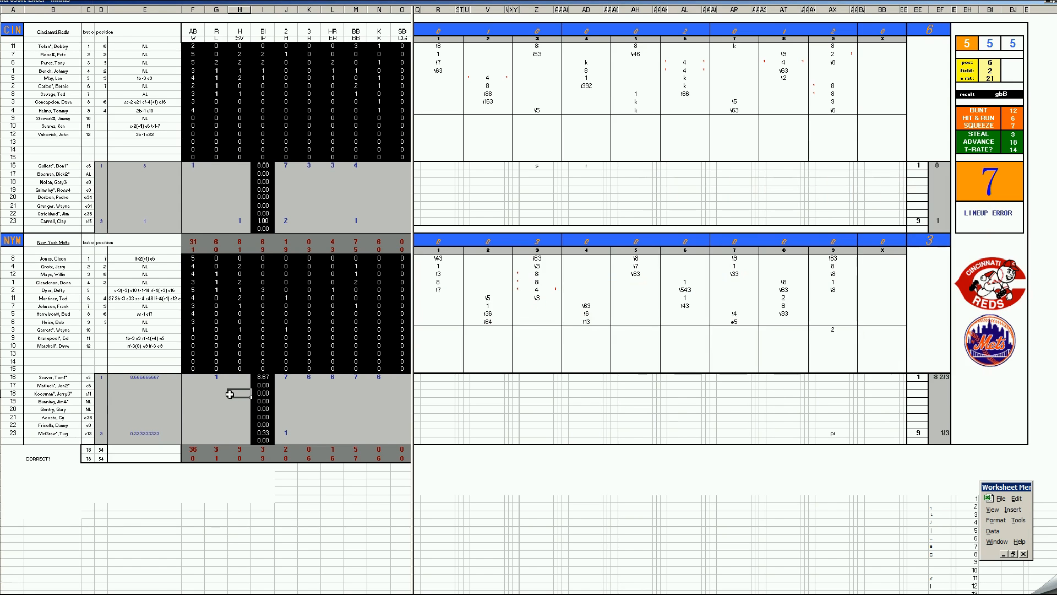
- Copy the Cincinnati Reds' workarea statistics in the stats workbook and paste them into the team's Game 1 block
key("ctrl+m")
key("y")
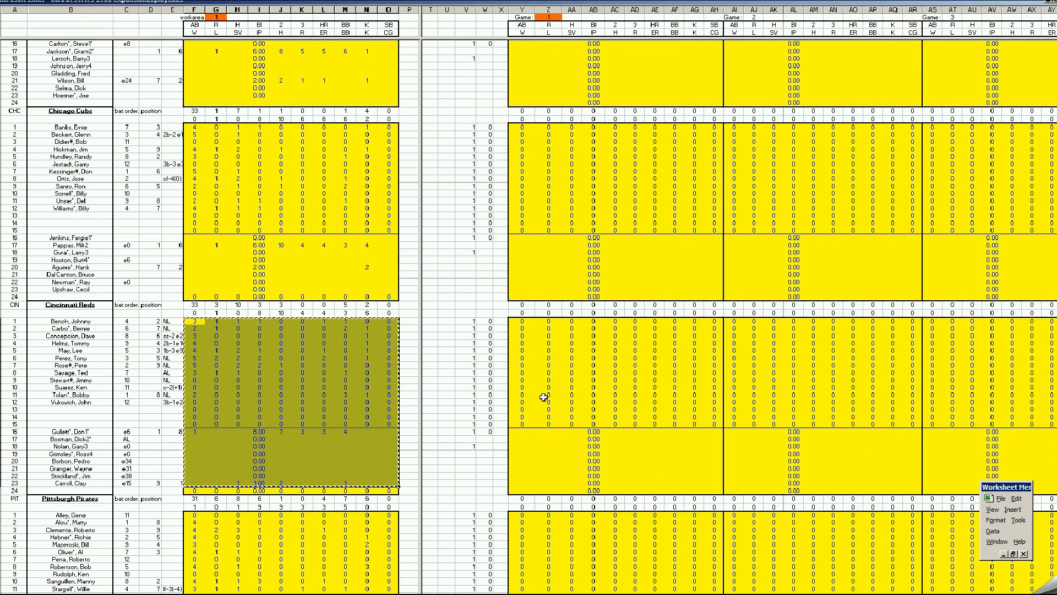
right_click(522, 324)
left_click(559, 282)
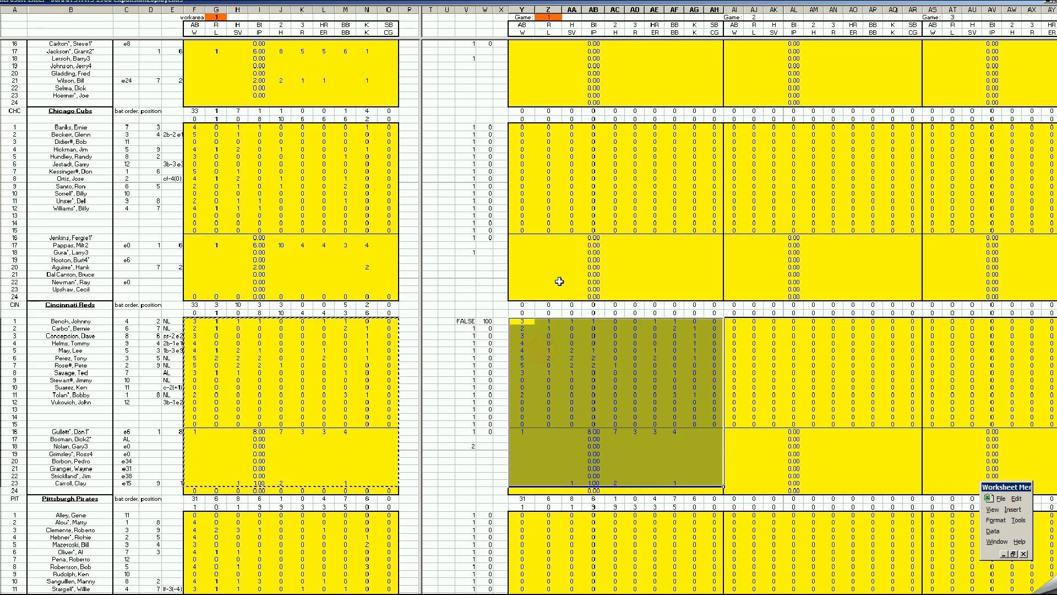
- Copy the New York Mets' workarea statistics and paste them into the team's Game 1 block
left_click(373, 388)
key("ctrl+m")
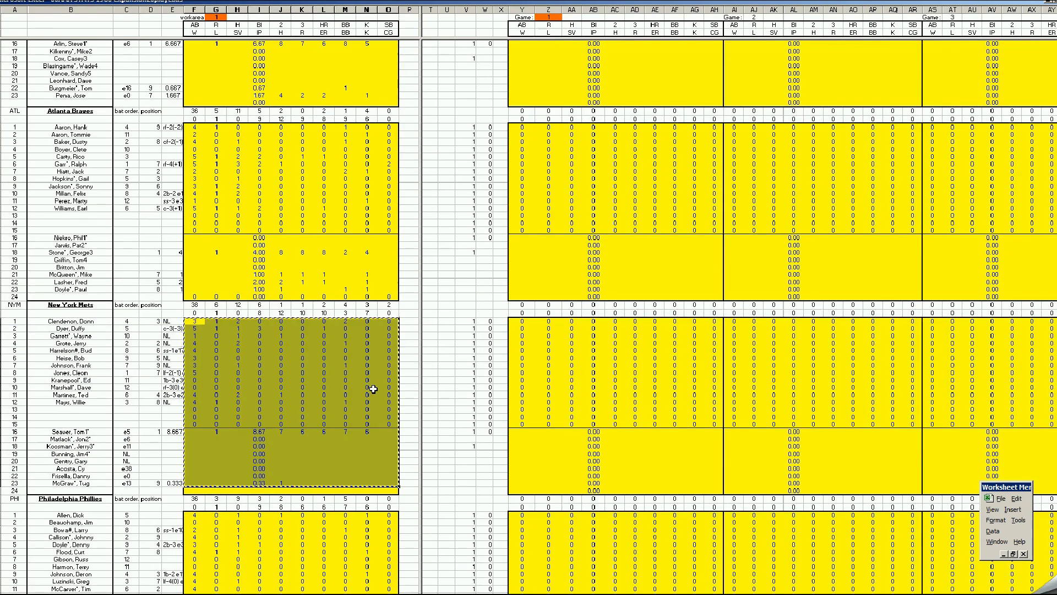
right_click(522, 324)
left_click(544, 351)
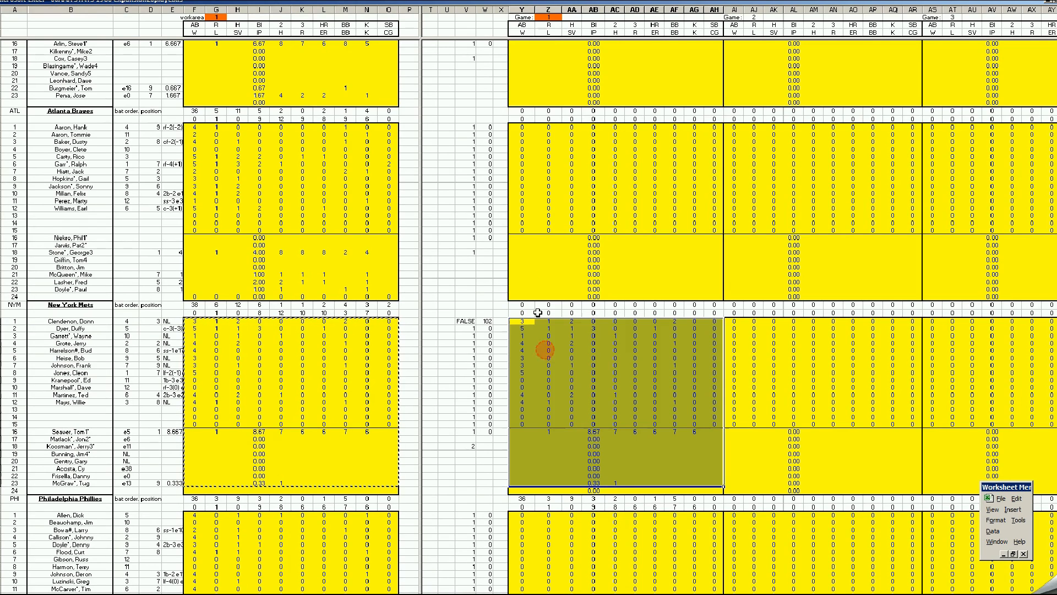
- Examine the TOTAL columns and the overall batting and pitching totals below the San Francisco Giants
left_click_drag(542, 594, 834, 594)
left_click(492, 461)
key("Page_Down")
key("Page_Down")
key("Page_Down")
key("Page_Down")
key("Page_Down")
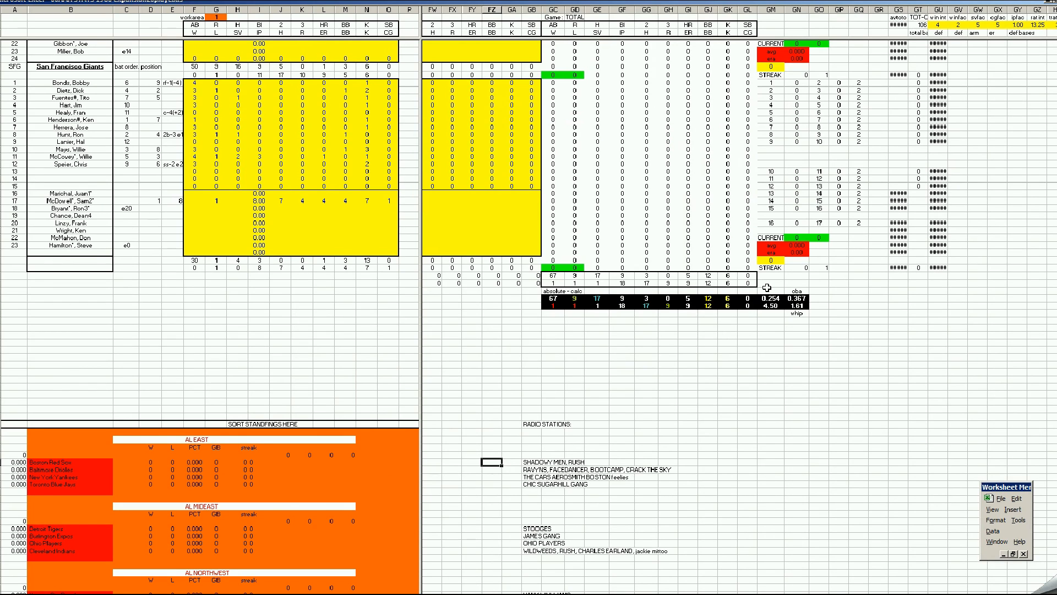
left_click(728, 328)
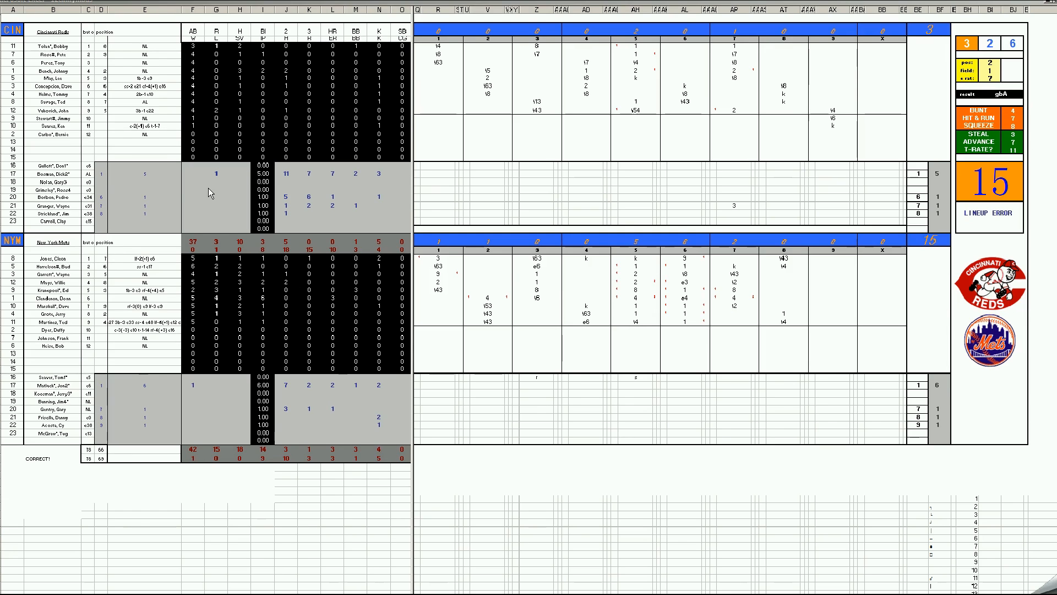
- Review the Reds' starting pitcher in the scoresheet of the Mets' 15–3 win and close it without saving
left_click(72, 177)
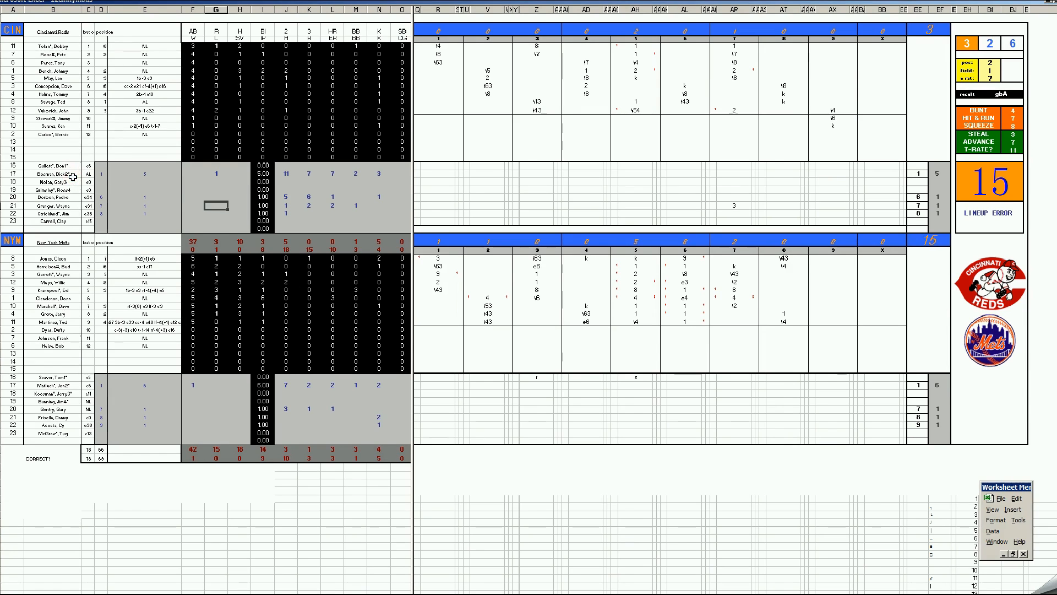
left_click(74, 176)
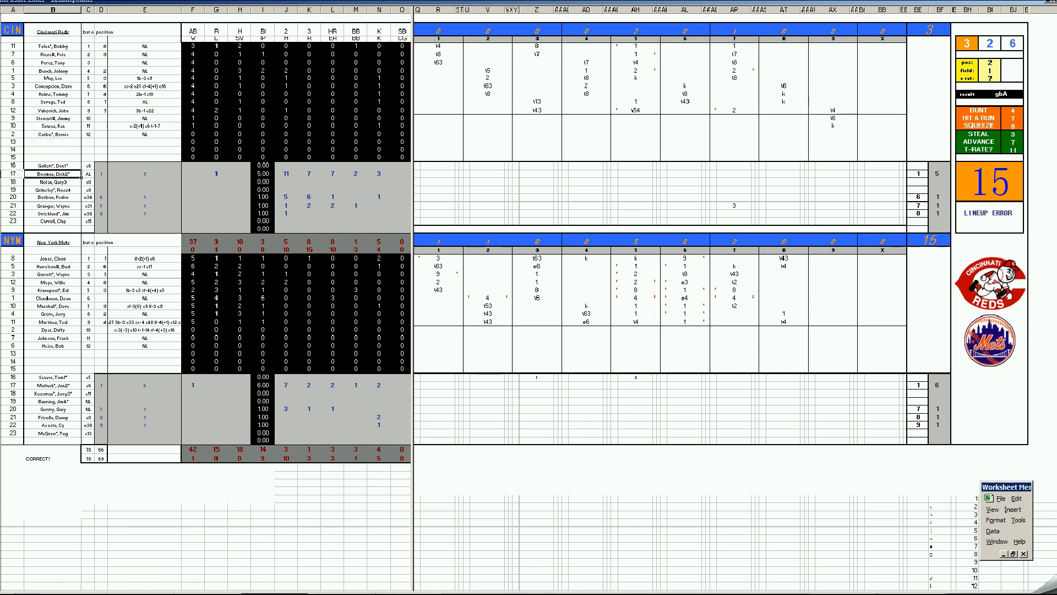
right_click(267, 591)
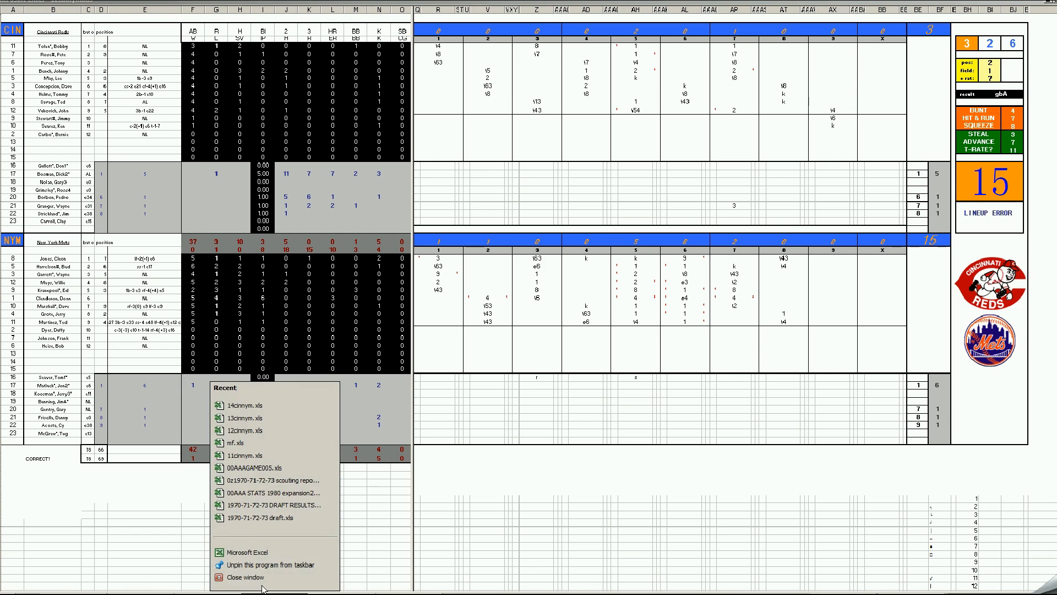
left_click(263, 577)
left_click(530, 330)
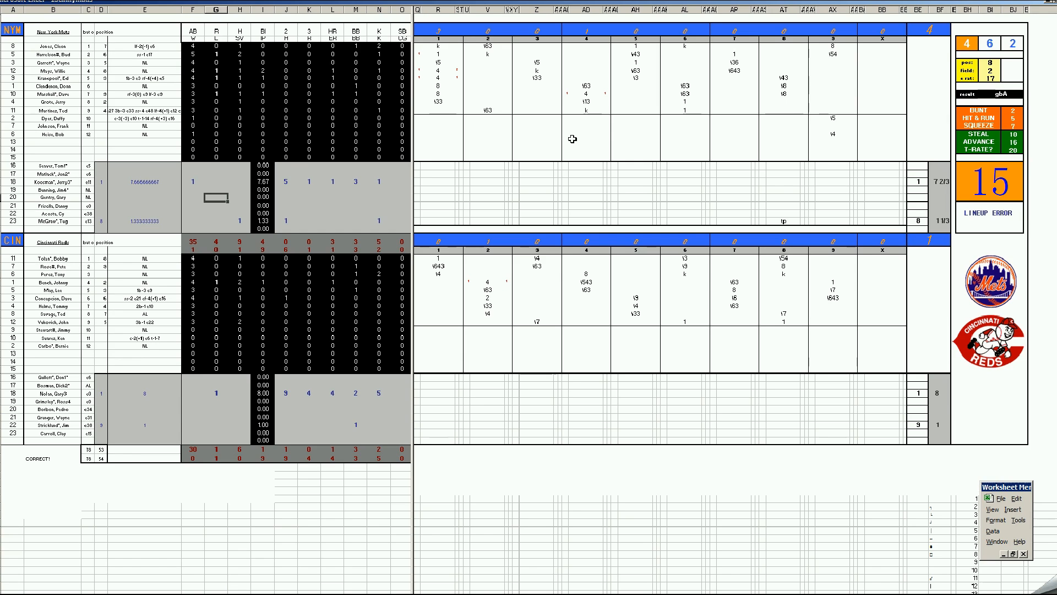
- Check the Mets' fourth-inning home run in 13cinnym.xls and close that scoresheet without saving
left_click(586, 94)
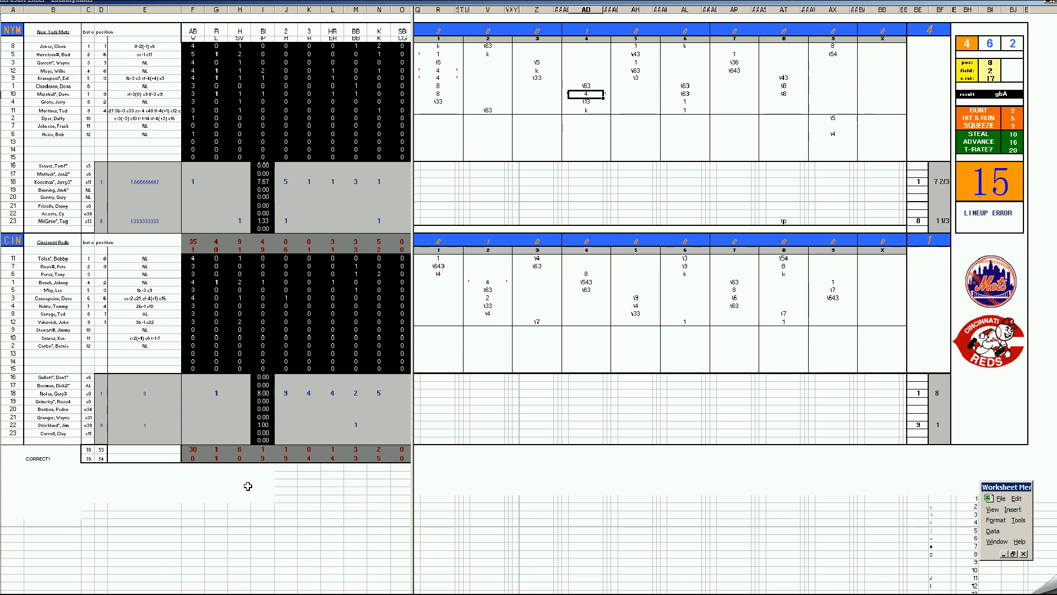
right_click(307, 593)
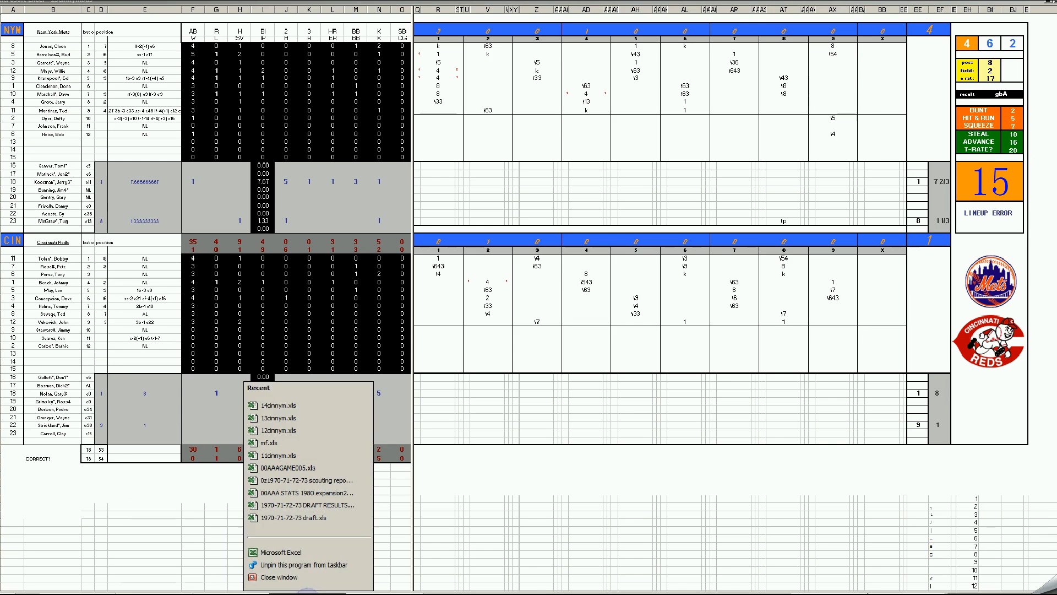
left_click(293, 577)
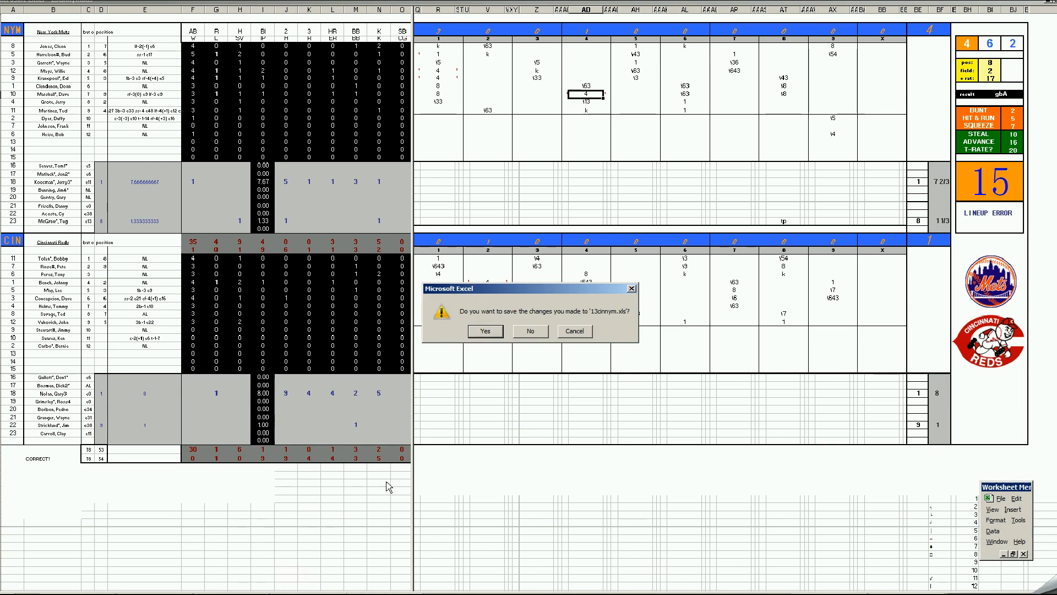
left_click(533, 331)
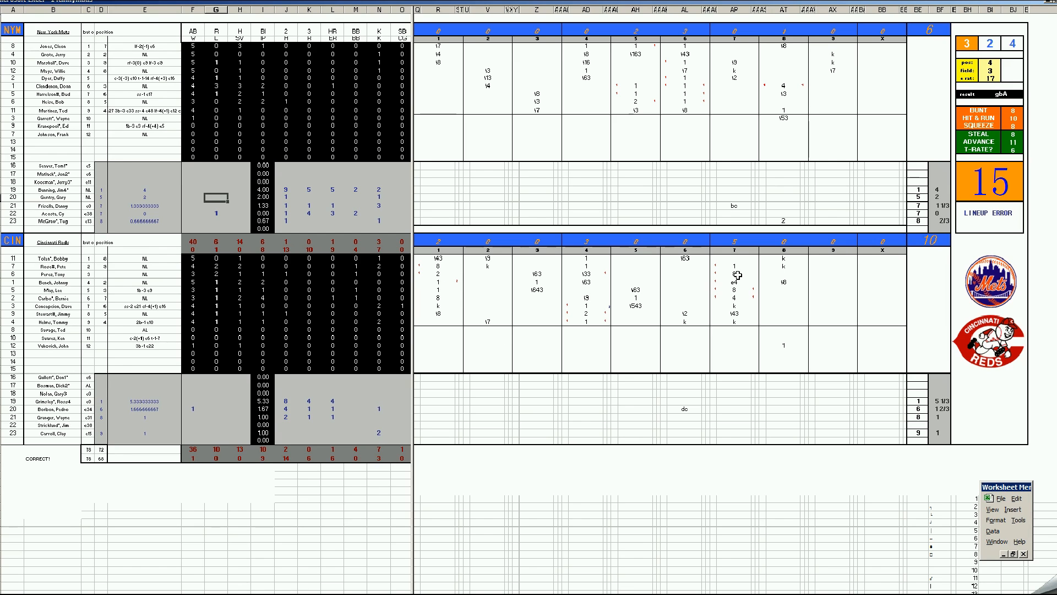
- Review the Reds' seventh inning and the Mets' eighth-inning home run in 14cinnym.xls, and close it without saving
left_click(734, 290)
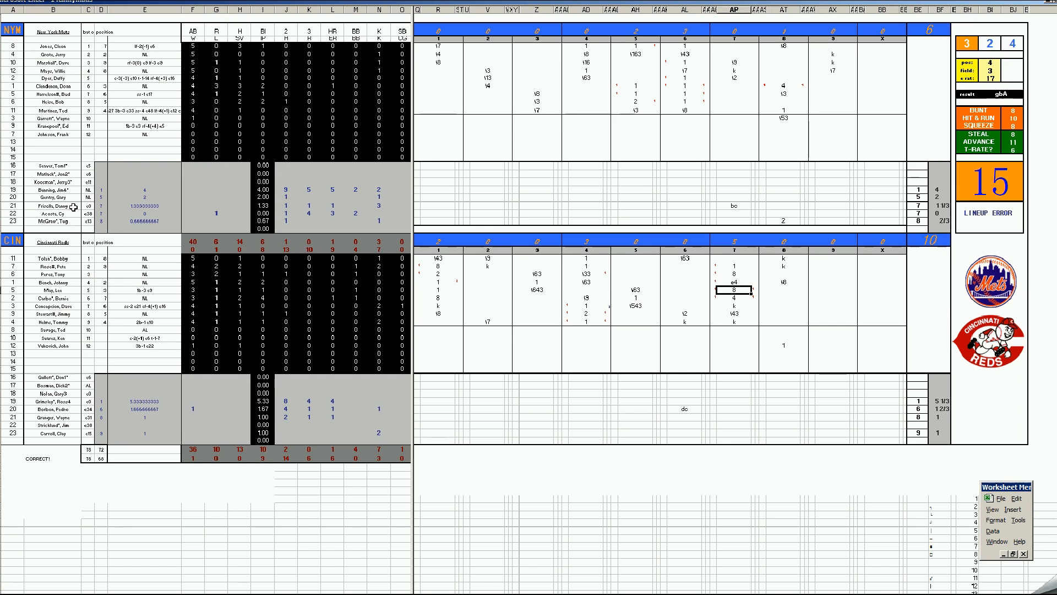
left_click(736, 298)
type("4")
left_click(782, 86)
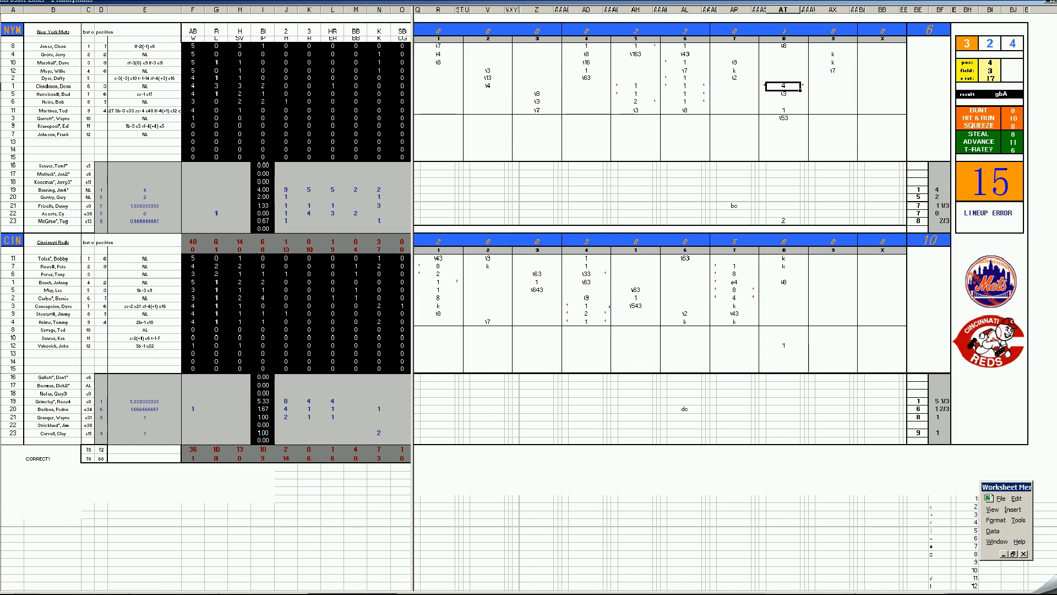
right_click(342, 593)
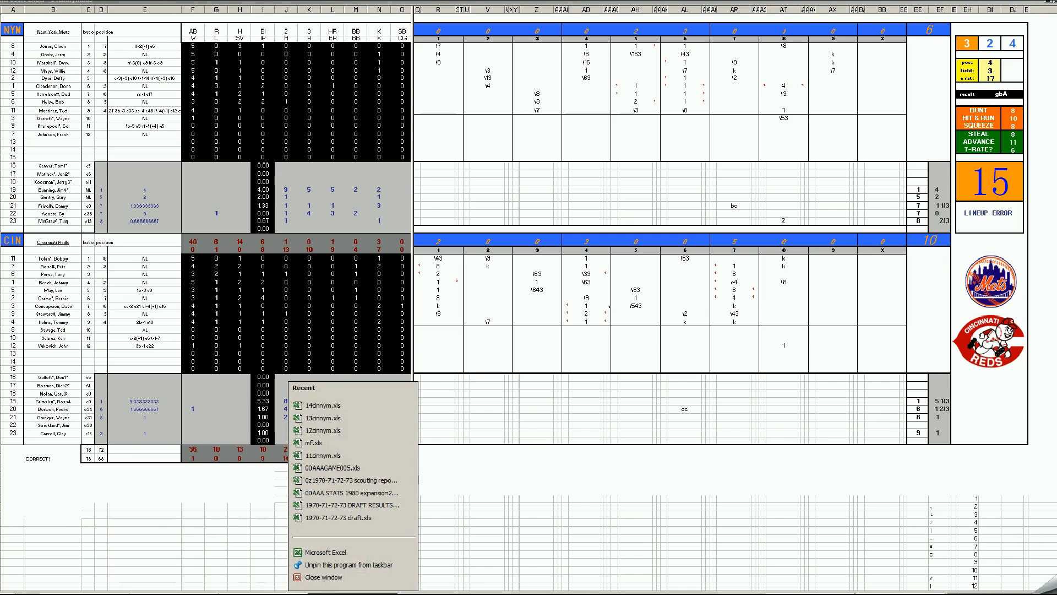
left_click(333, 581)
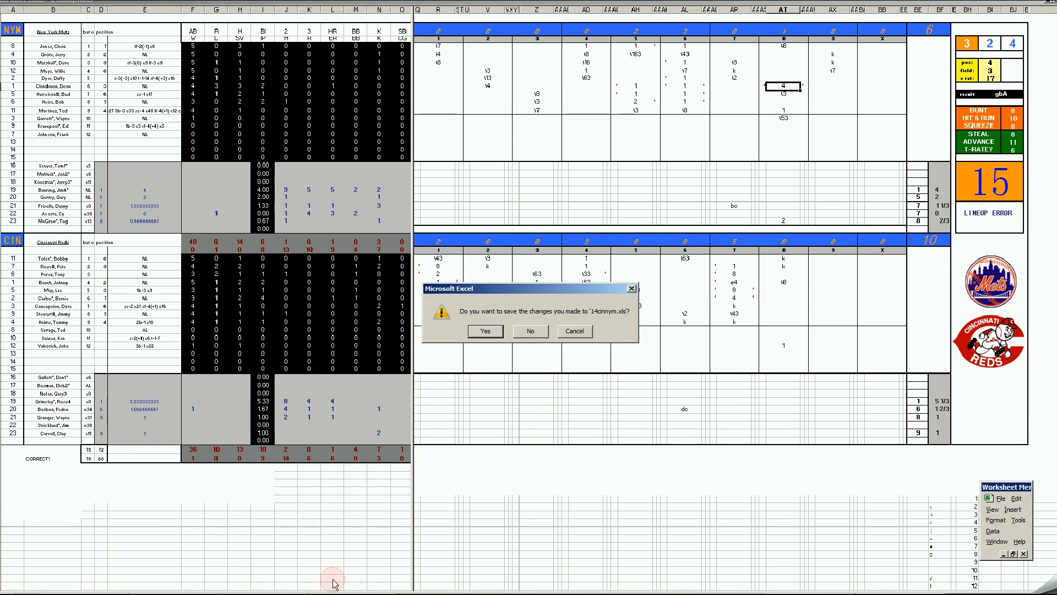
left_click(527, 332)
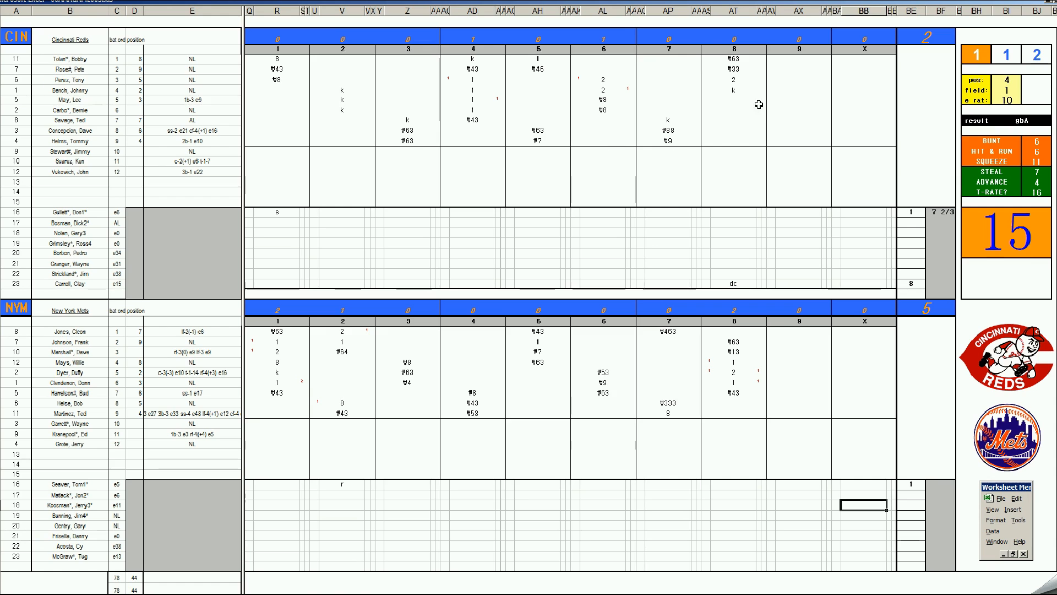
- Record the Reds' ninth-inning results for batters 5 to 8 in the order: 8, ₩9, k and 2
left_click(779, 99)
key("F9")
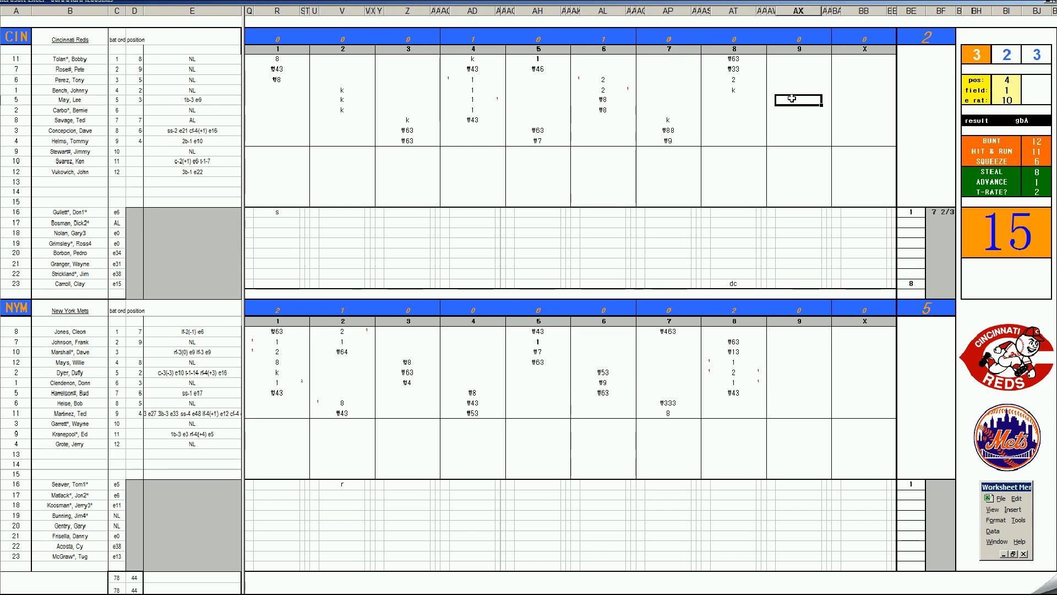
type("8")
key("Return")
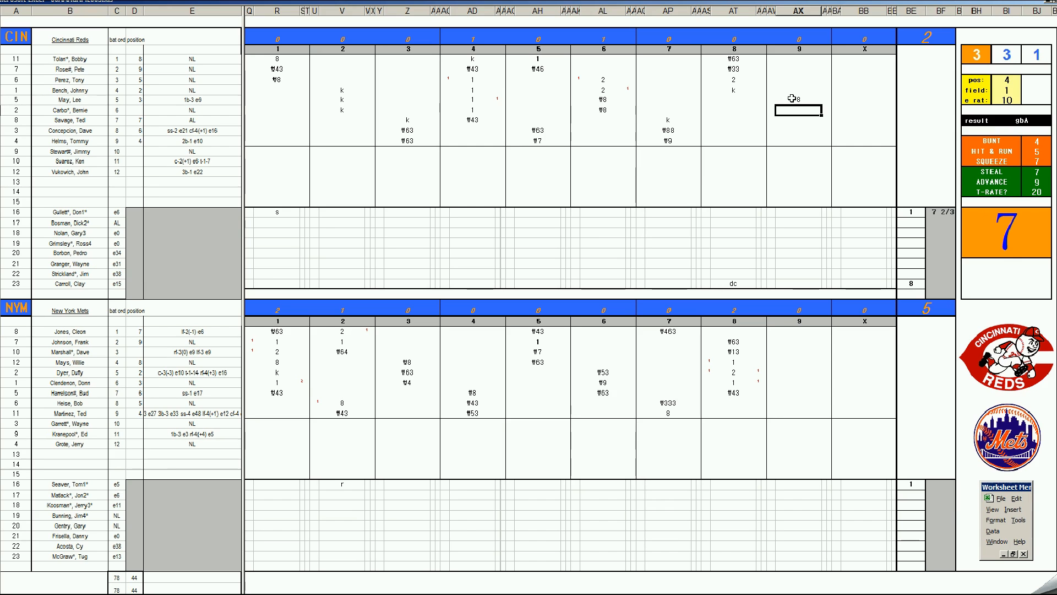
type("₩9")
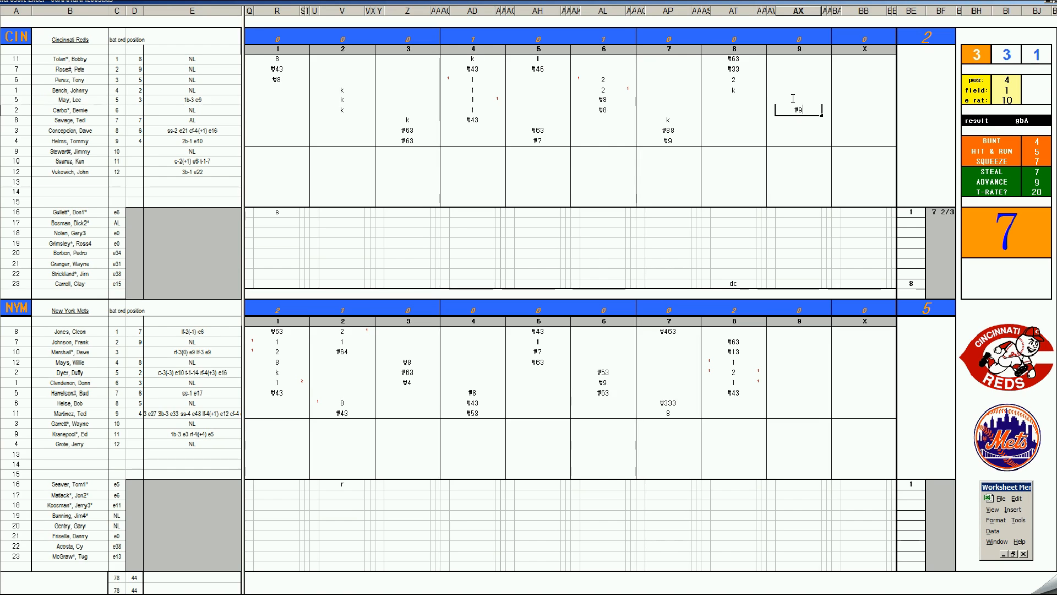
key("Return")
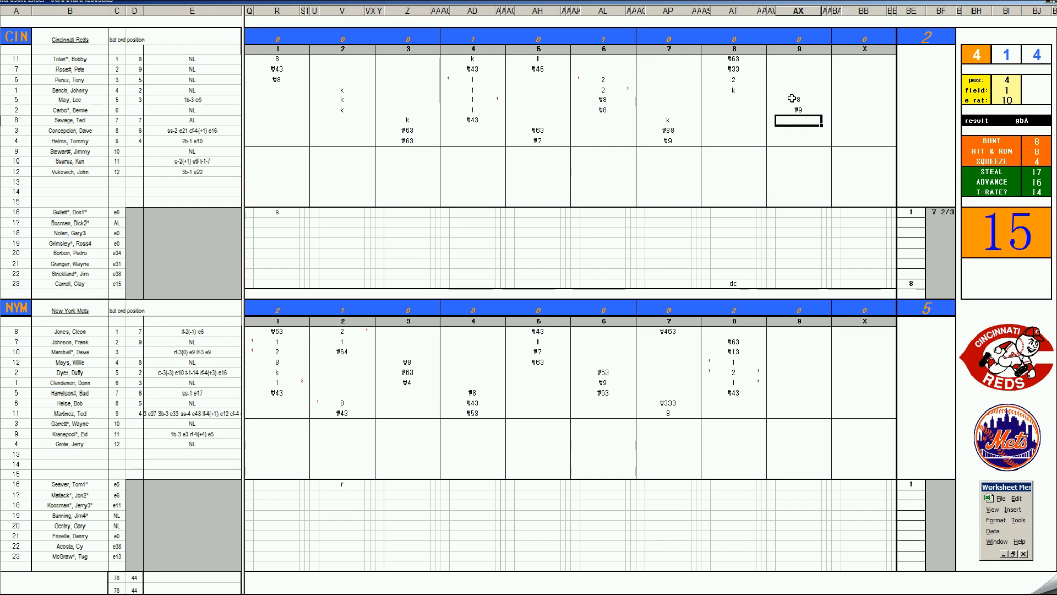
type("k")
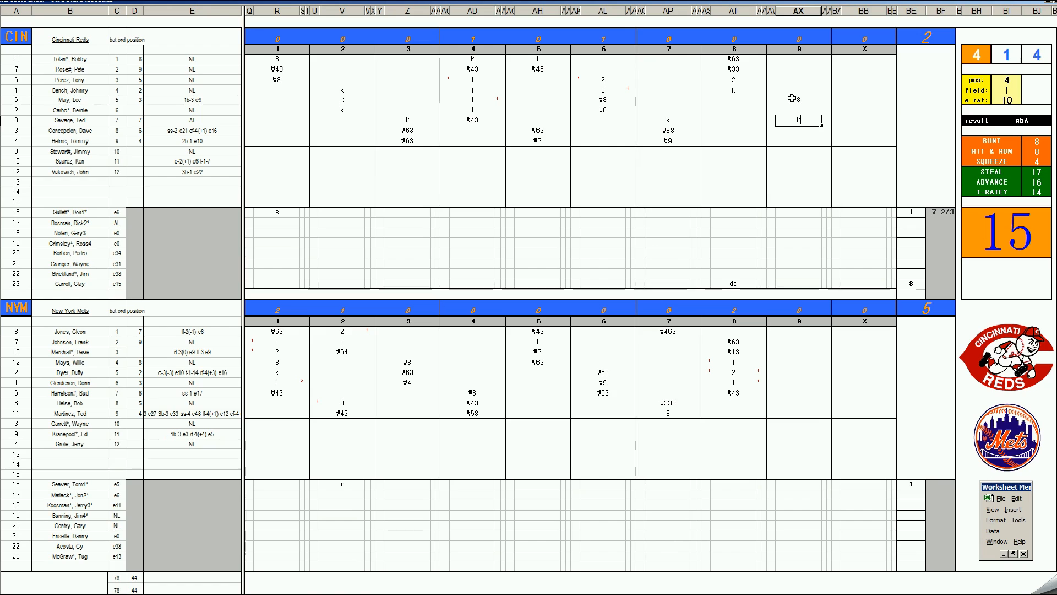
key("Return")
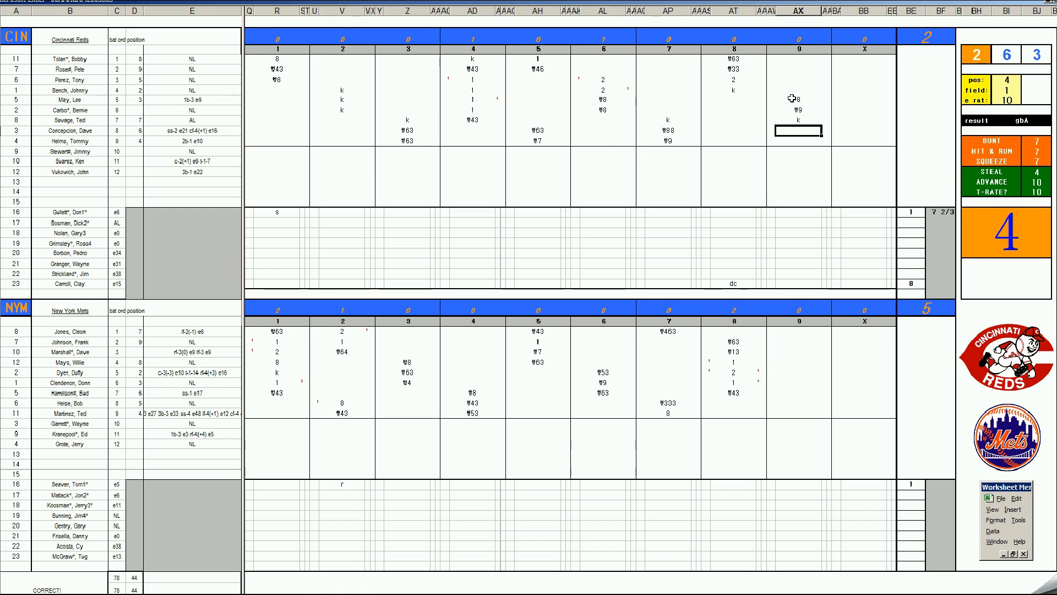
type("2")
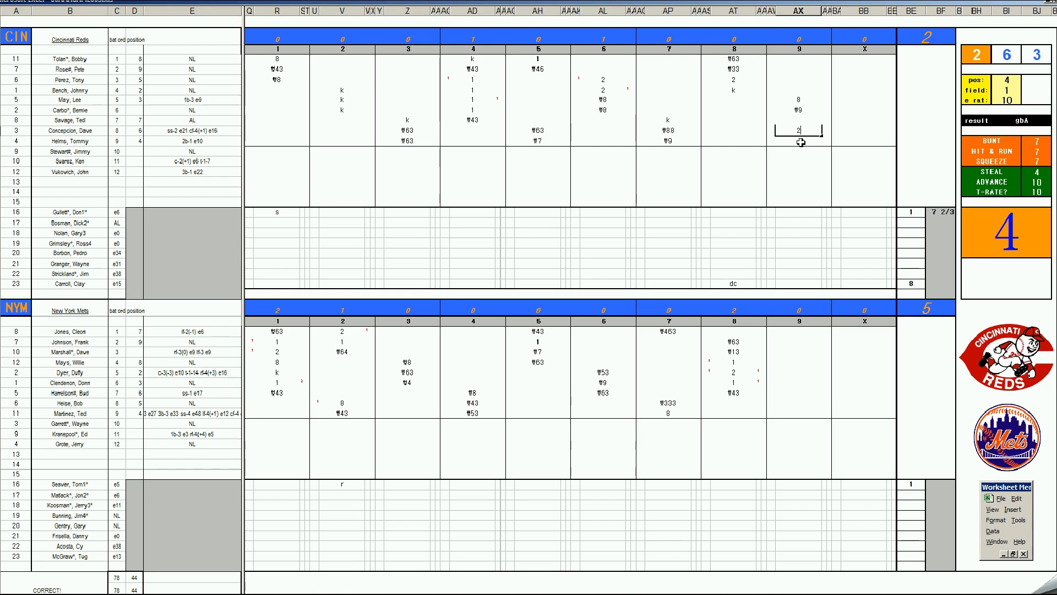
key("Return")
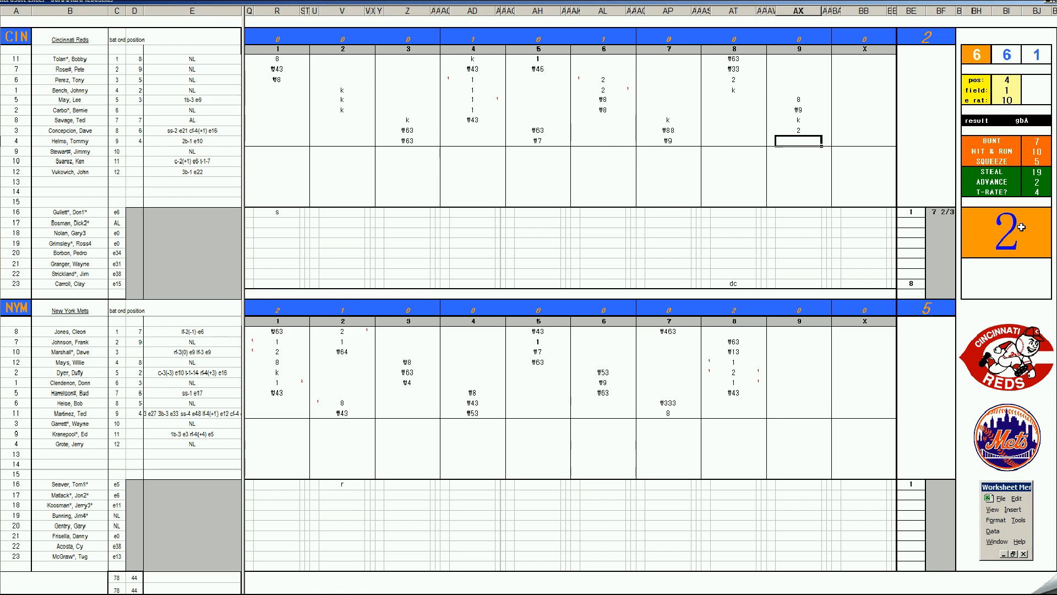
- Record a 1 for the Reds' ninth batter in the ninth inning with a tick after it, and mark a run tick before batter 5's result
type("1")
key("Tab")
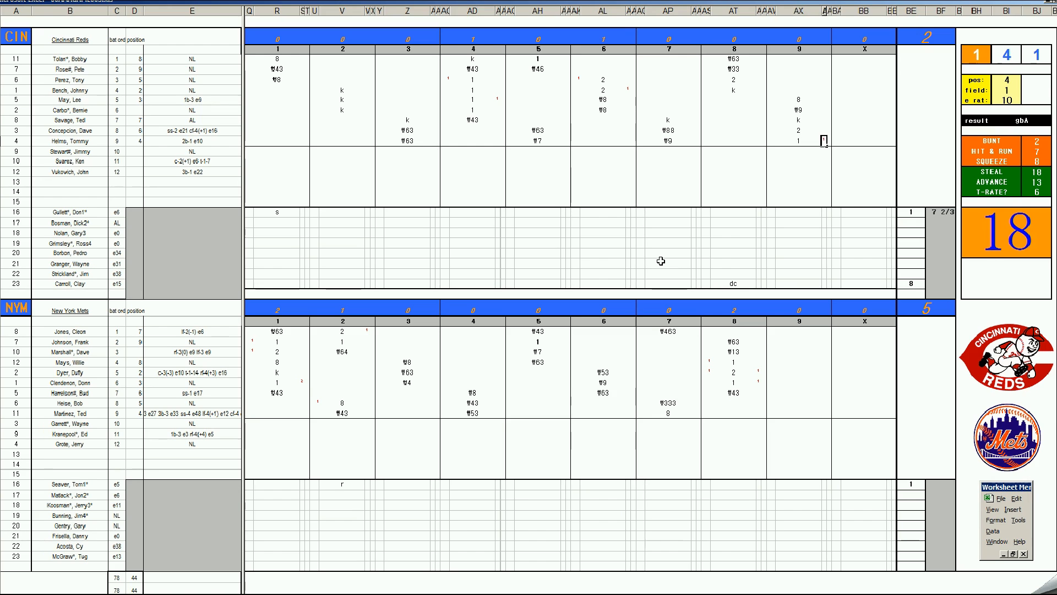
key("Left")
key("Up")
key("Up")
key("Up")
key("Up")
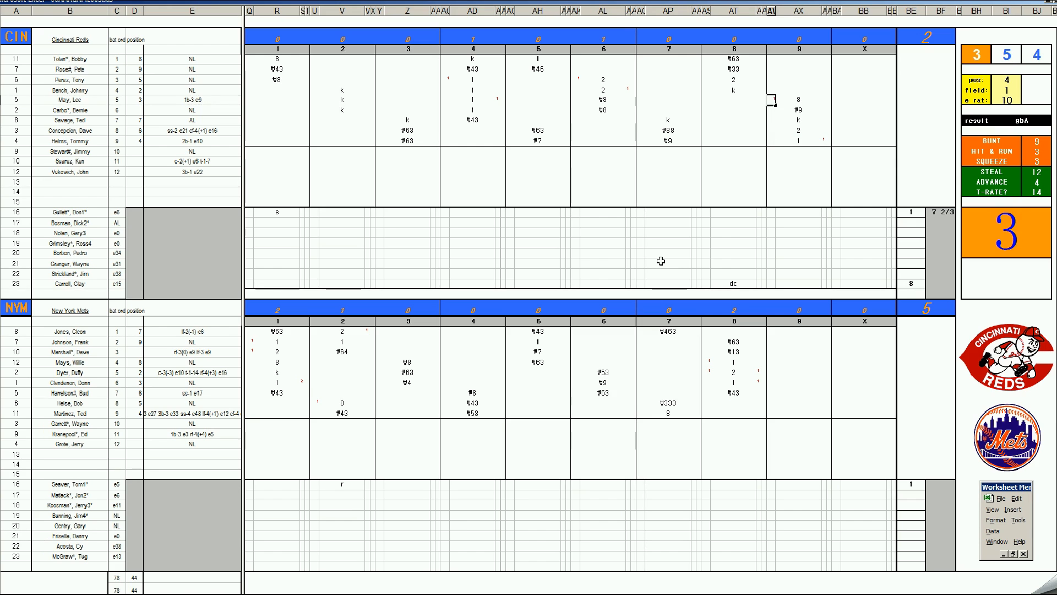
- Enter +26/3 innings for the Mets' starting pitcher, and log the reliever in row 21 with entry inning 9 and the code bt
left_click(936, 487)
type("+26/3")
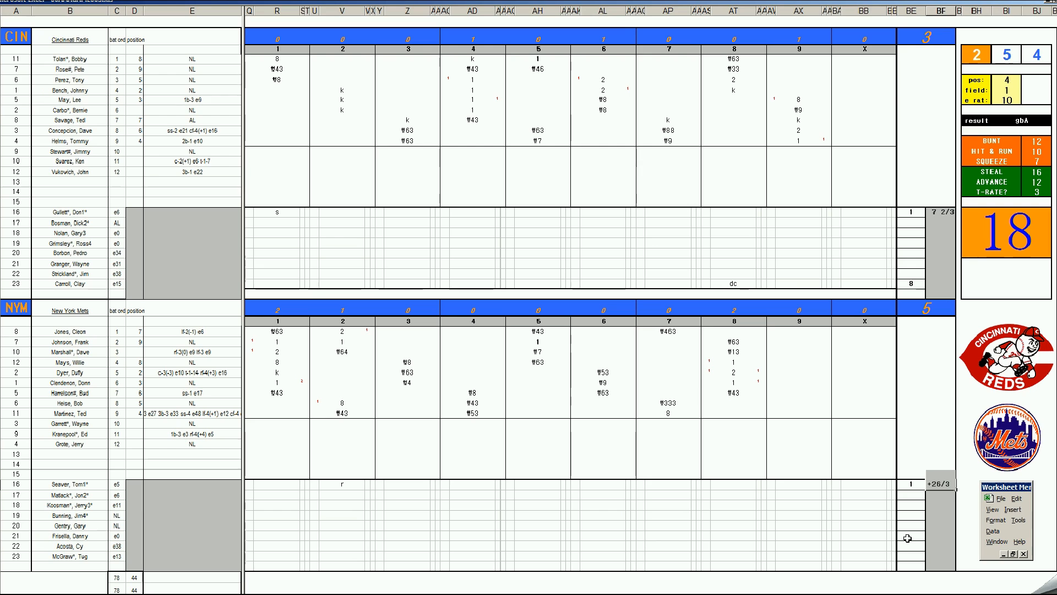
left_click(908, 535)
type("9")
key("Left")
key("Left")
key("Left")
key("Left")
key("Left")
key("Left")
key("Left")
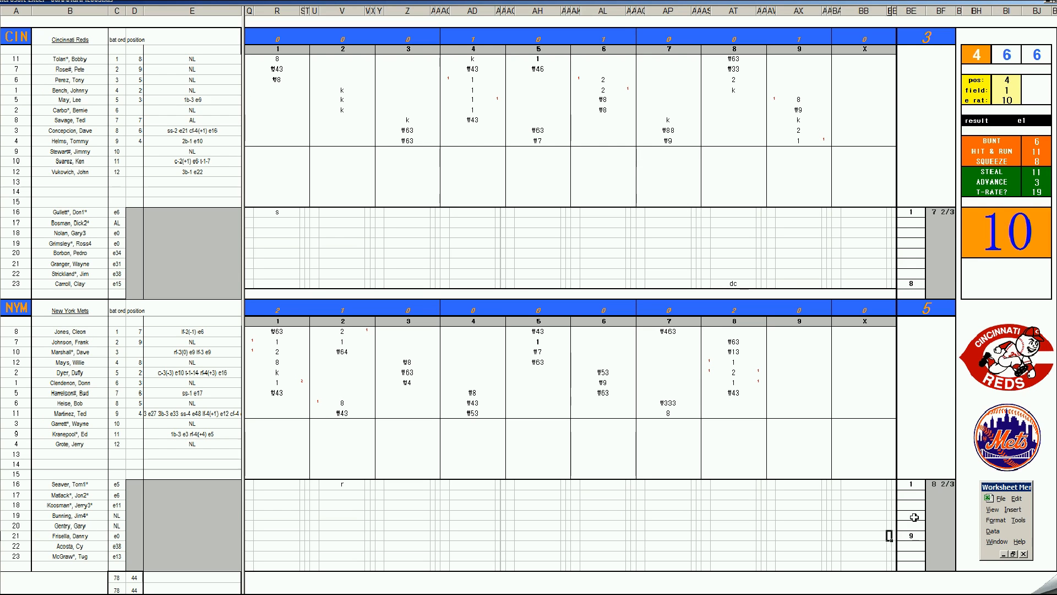
type("bt")
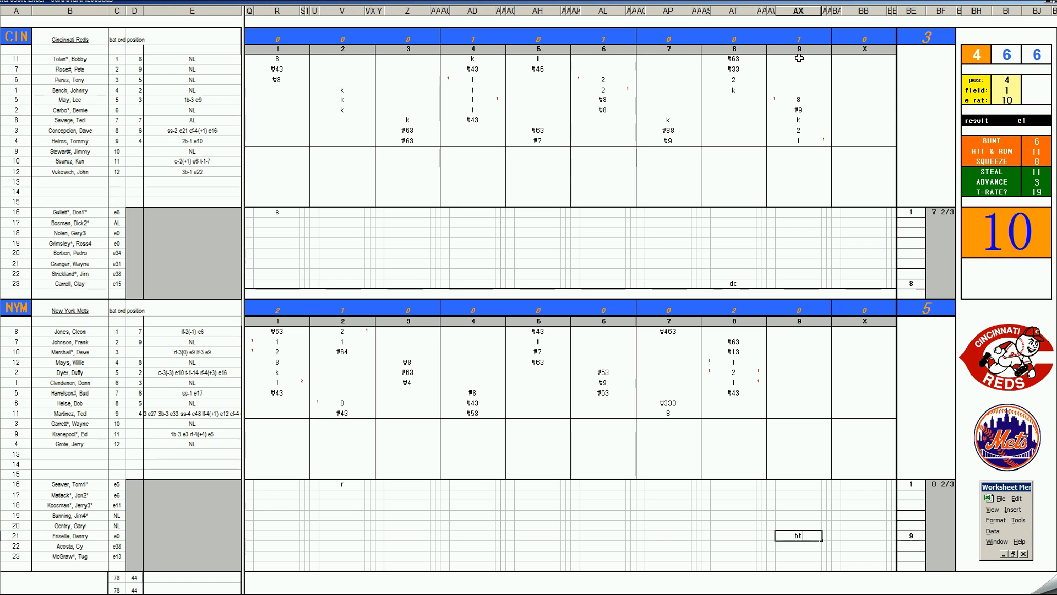
- Record the ninth-inning results of the Reds' first two batters as 8 and k
left_click(797, 59)
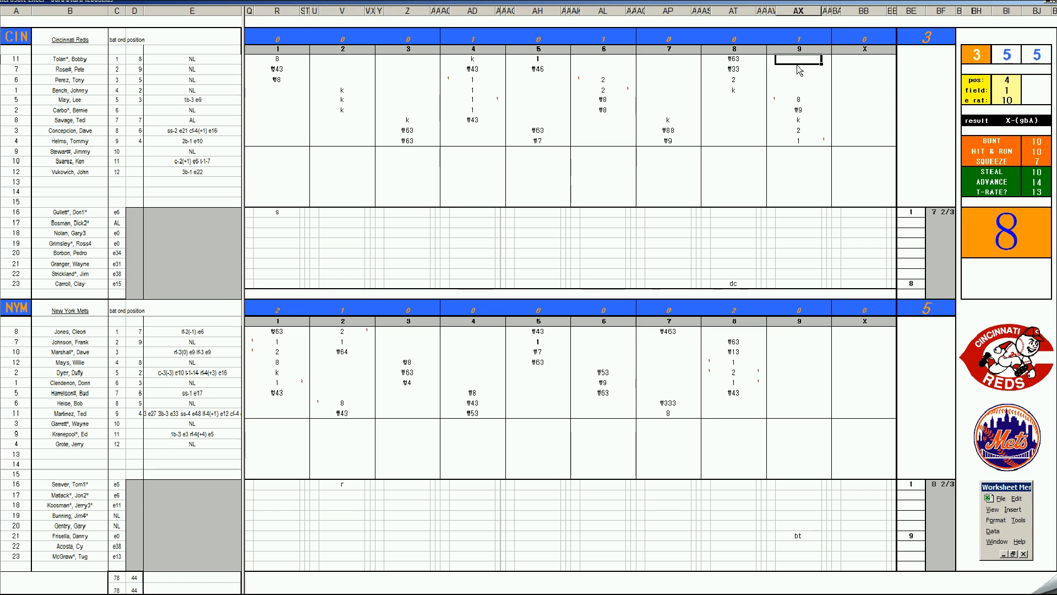
type("8")
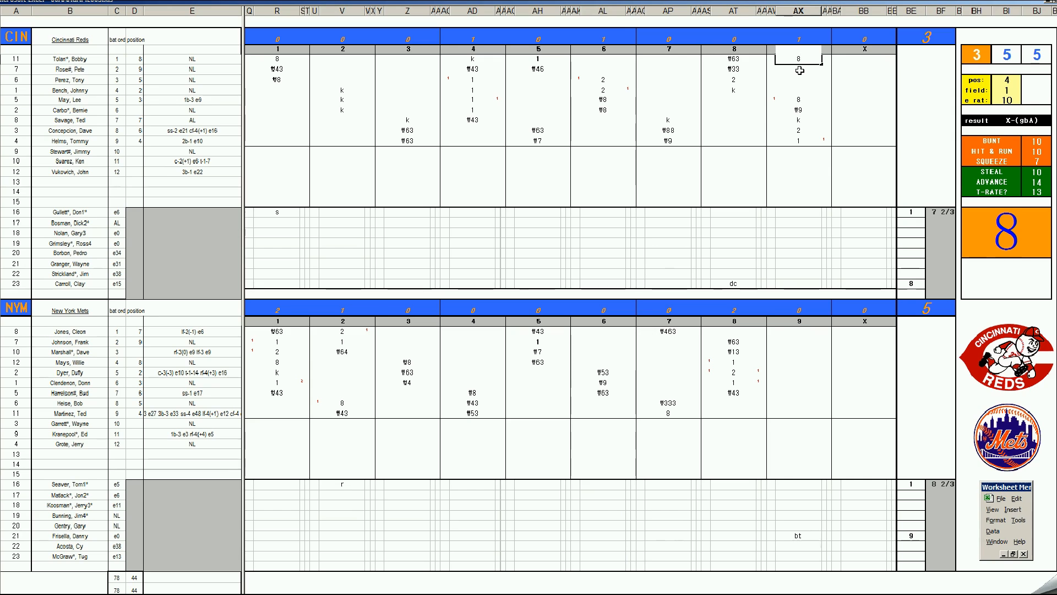
left_click(800, 70)
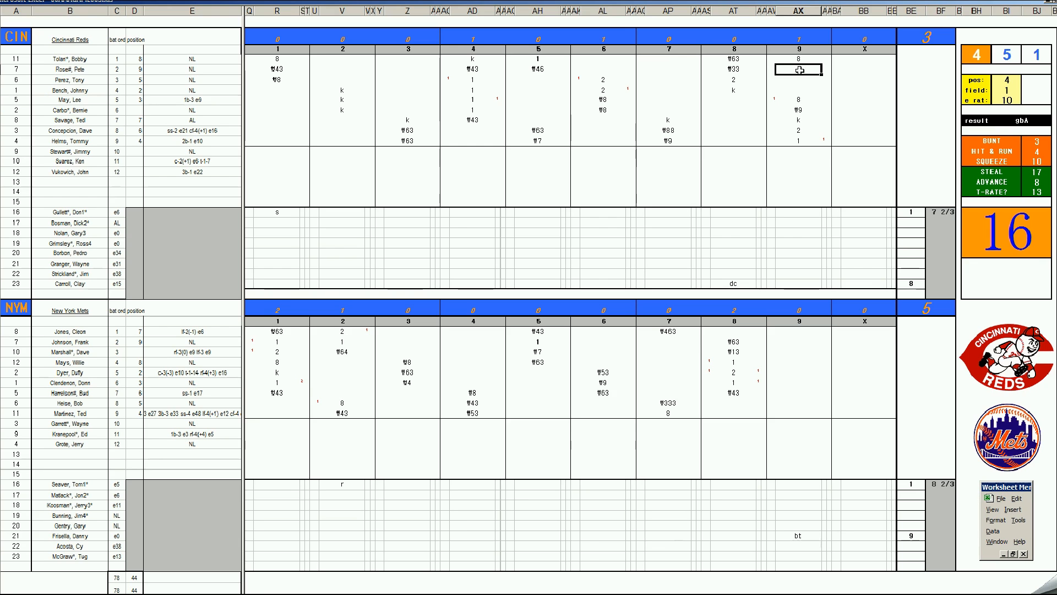
type("k")
key("Return")
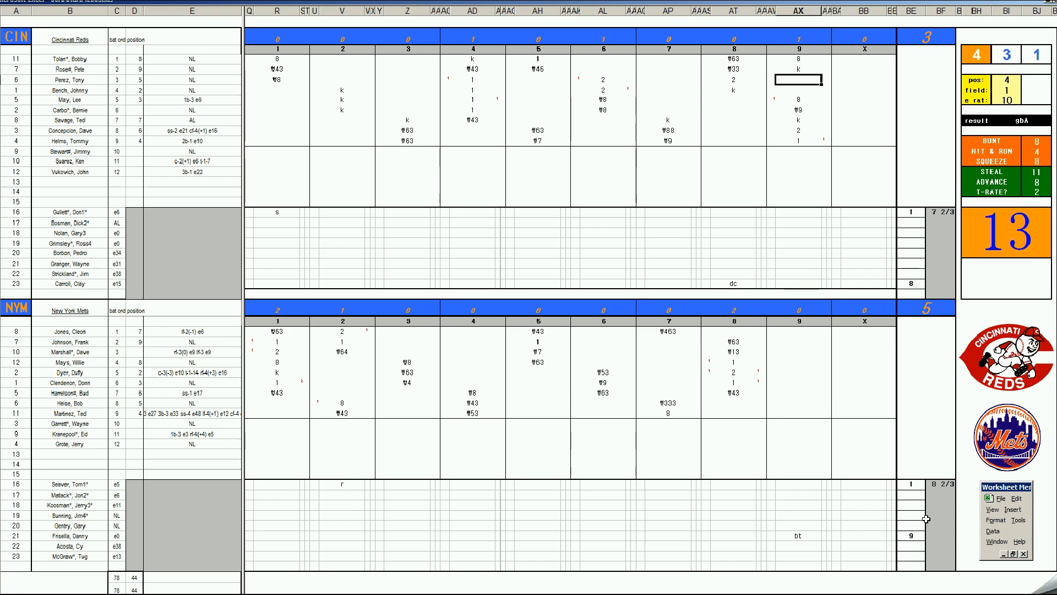
- Enter 1/3 innings pitched for the Mets' reliever in row 21 and for the Reds' reliever in row 23
left_click(941, 533)
type("1/3")
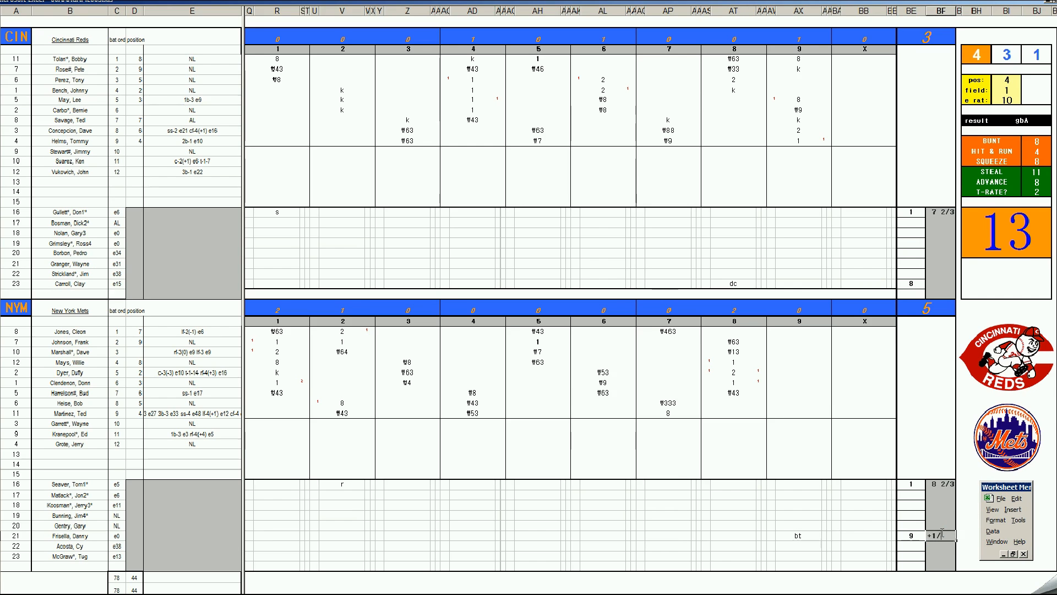
key("Return")
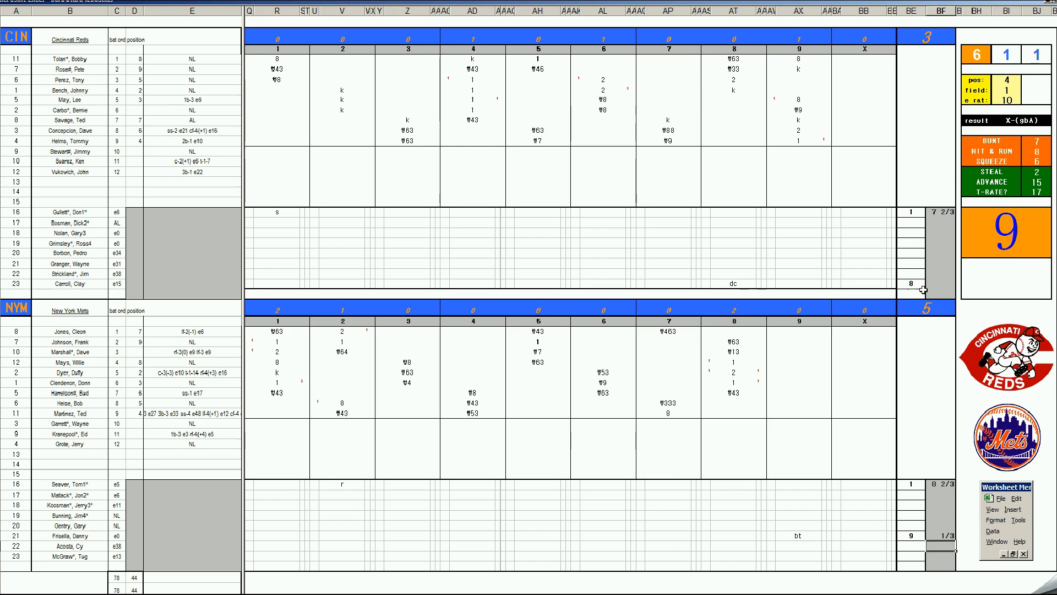
left_click(938, 281)
type("+1/3")
key("Return")
- Show the game statistics columns and credit the Mets' reliever in row 21 with 1 save, 1 walk and 1 strikeout
left_click(175, 518)
key("ctrl+e")
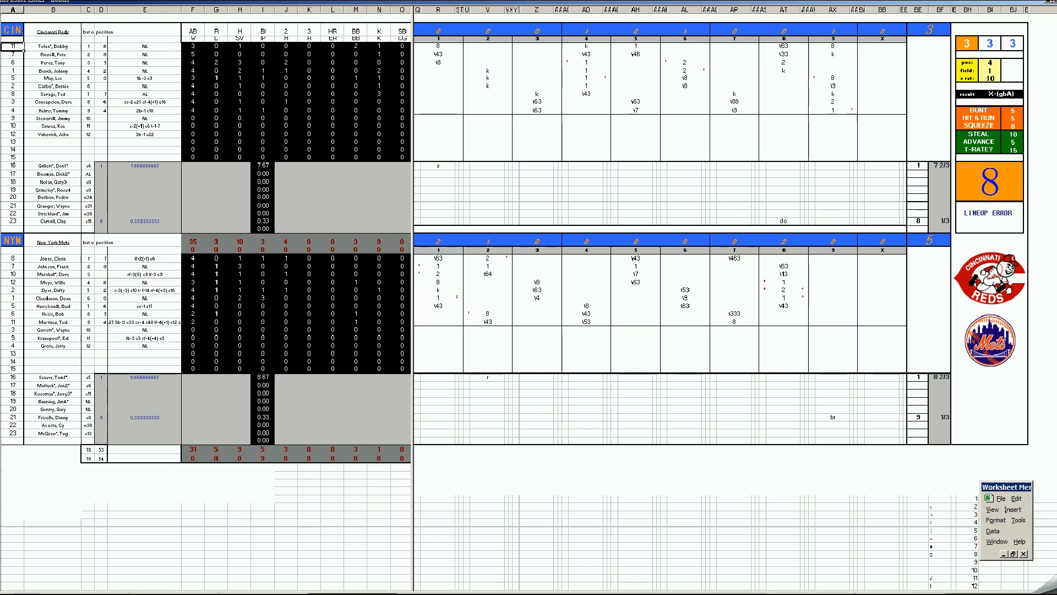
left_click(190, 418)
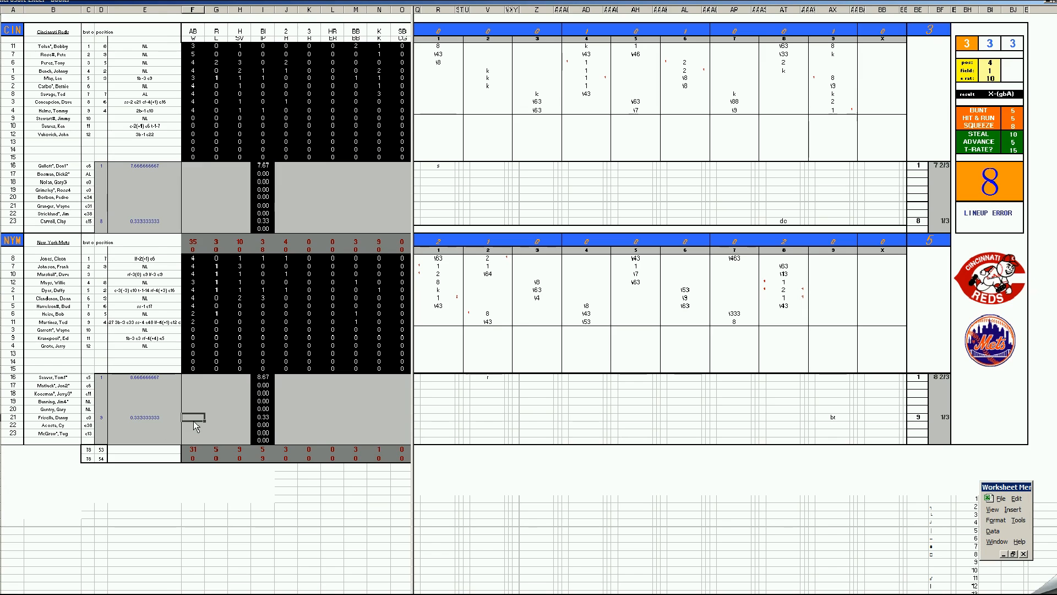
key("Tab")
key("Tab")
type("1")
key("Tab")
key("Tab")
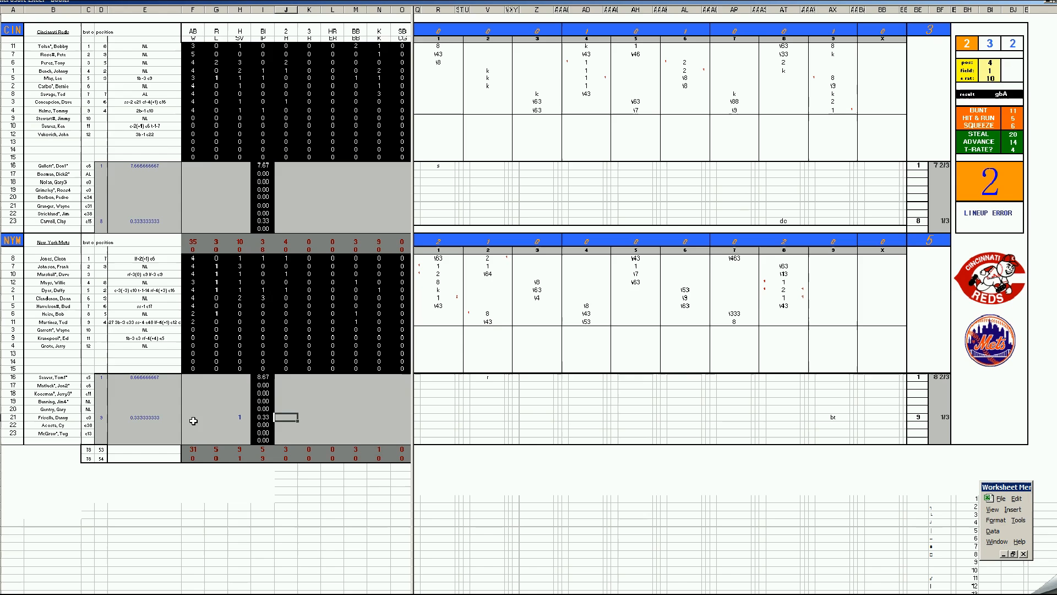
key("Tab")
key("Tab")
key("Tab")
type("1")
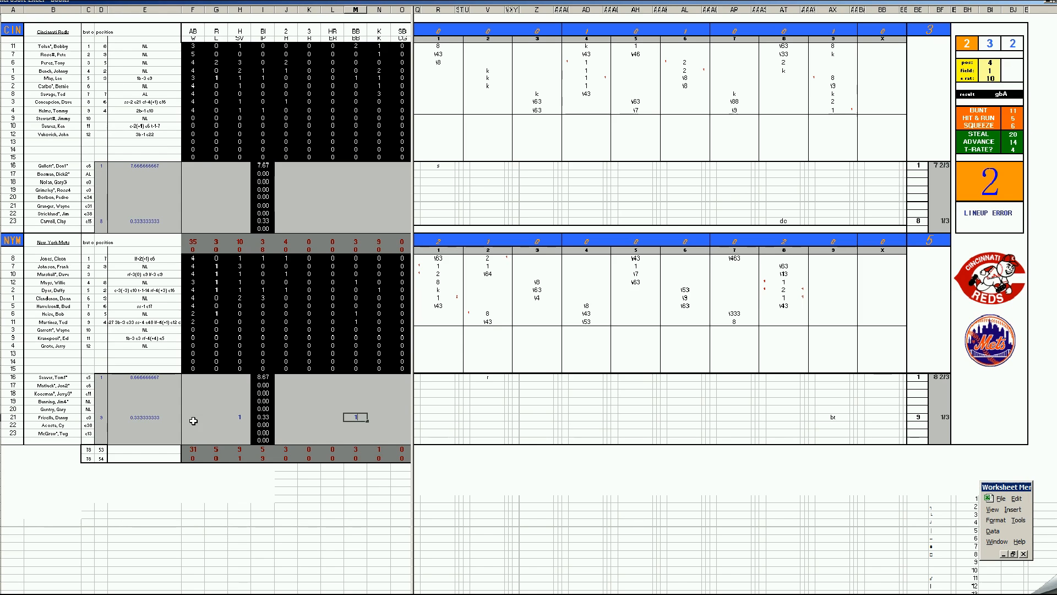
key("Tab")
type("1")
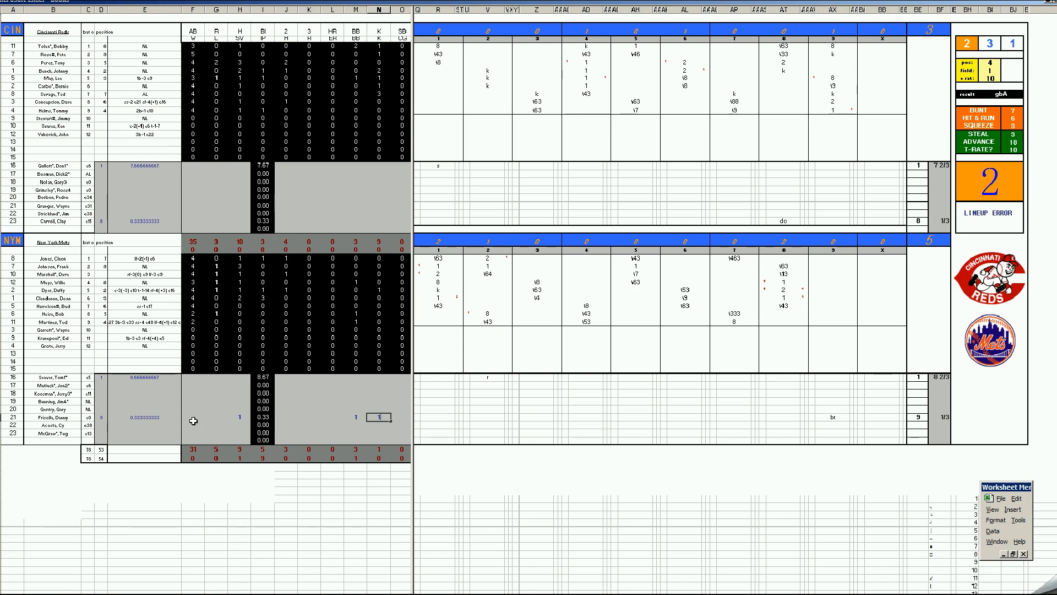
key("Return")
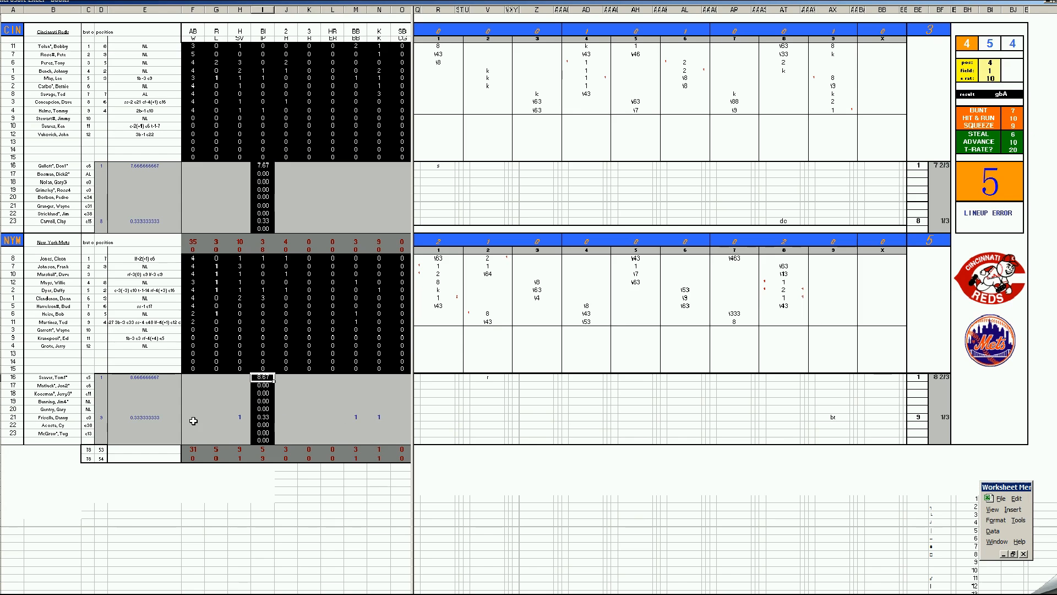
- Fill in the Mets starter's pitching line with 1 win, 10 hits, 3 runs, 3 earned runs, 2 walks and 8 strikeouts
type("1")
key("Tab")
key("Tab")
key("Tab")
key("Tab")
type("10")
key("Tab")
type("3")
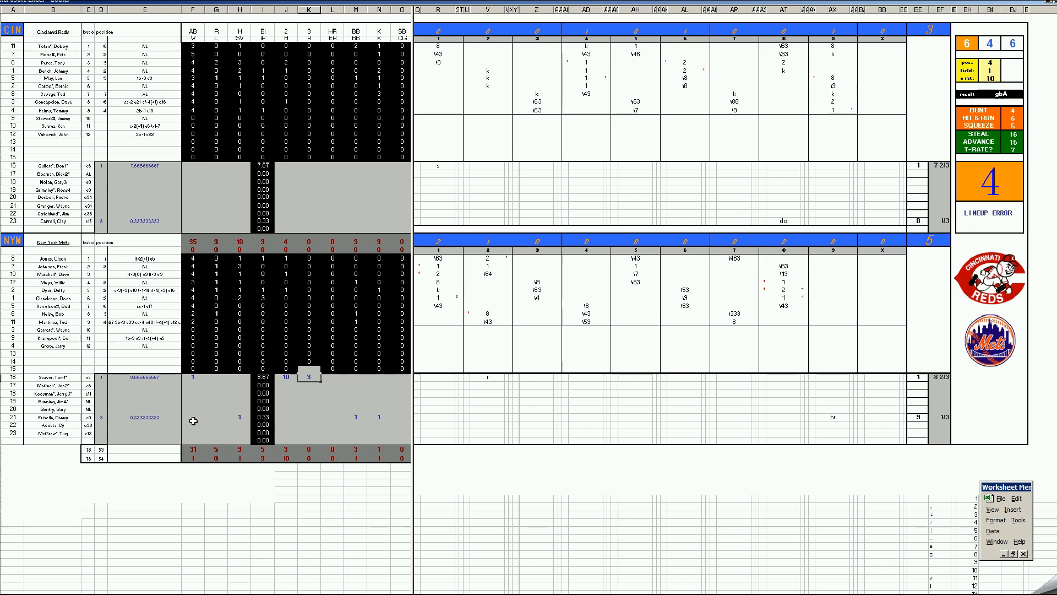
key("Tab")
type("3")
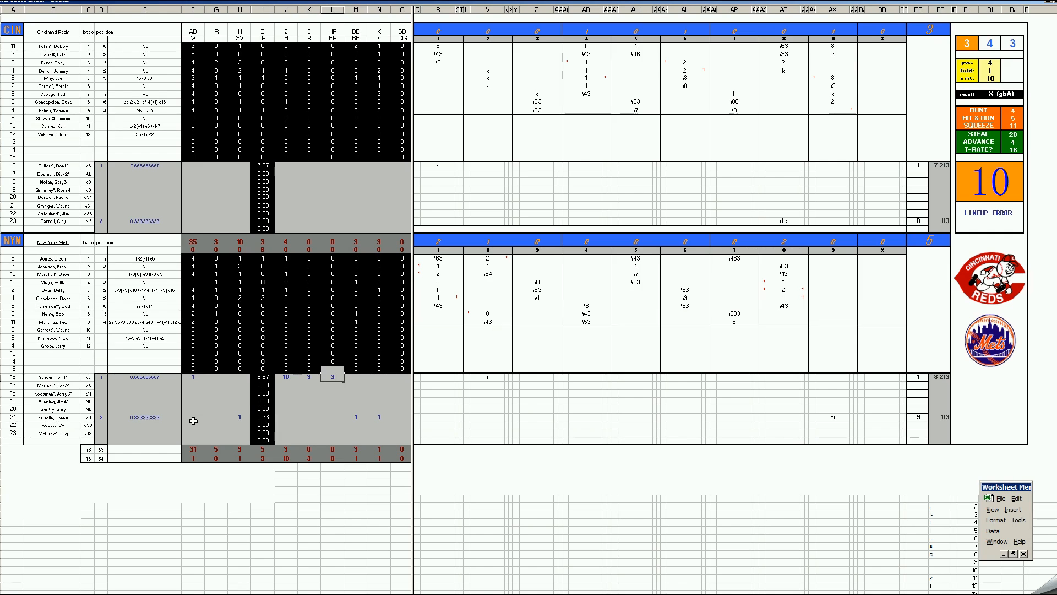
key("Tab")
type("2")
key("Tab")
type("8")
- Enter 1 hit allowed for the Reds' reliever in row 23
key("Up")
key("Up")
key("Up")
key("Up")
key("Up")
key("Up")
key("Up")
key("Up")
key("Up")
key("Up")
key("Up")
key("Up")
key("Left")
key("Left")
key("Left")
key("Left")
key("Left")
key("Left")
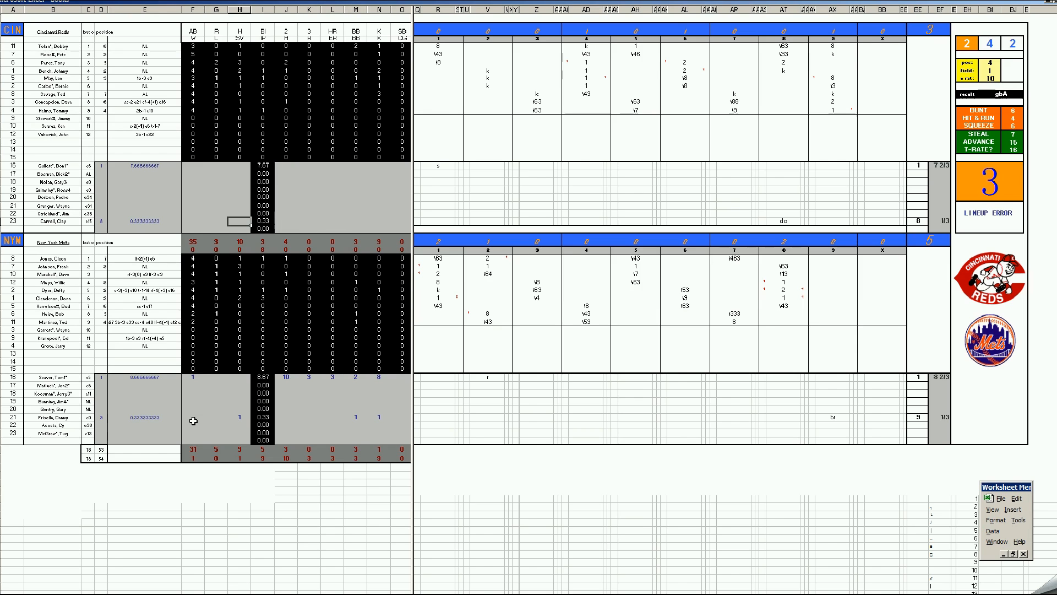
key("Right")
key("Right")
type("1")
- Fill in the Reds starter's pitching line with 1 loss, 8 hits, 5 runs, 5 earned runs, 3 walks and 1 strikeout
key("Up")
key("Up")
key("Up")
key("Up")
key("Up")
key("Left")
key("Left")
key("Left")
key("Up")
key("Up")
type("1")
key("Tab")
key("Tab")
key("Tab")
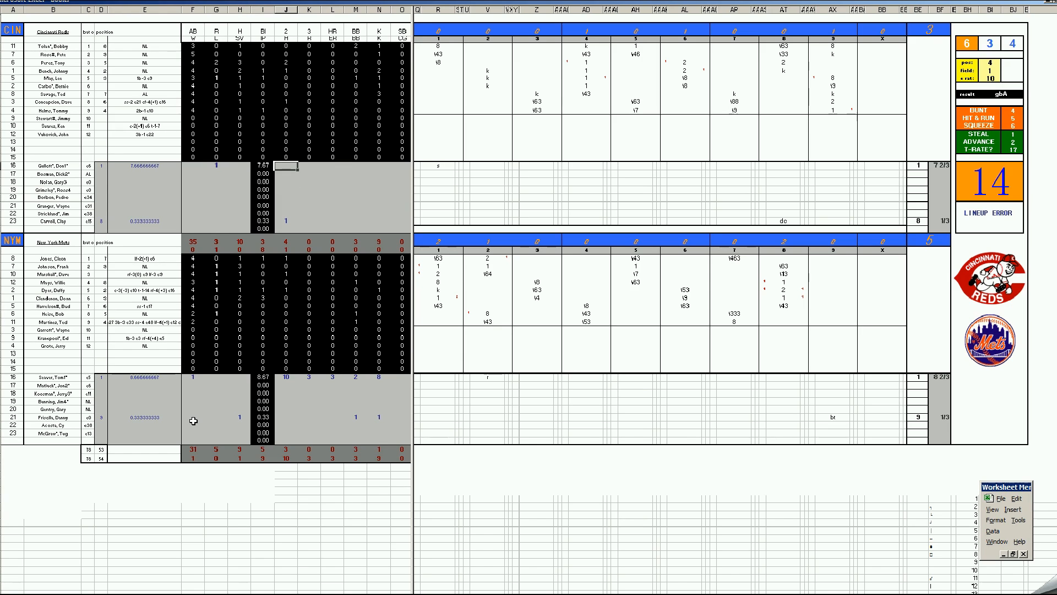
type("8")
key("Tab")
type("5")
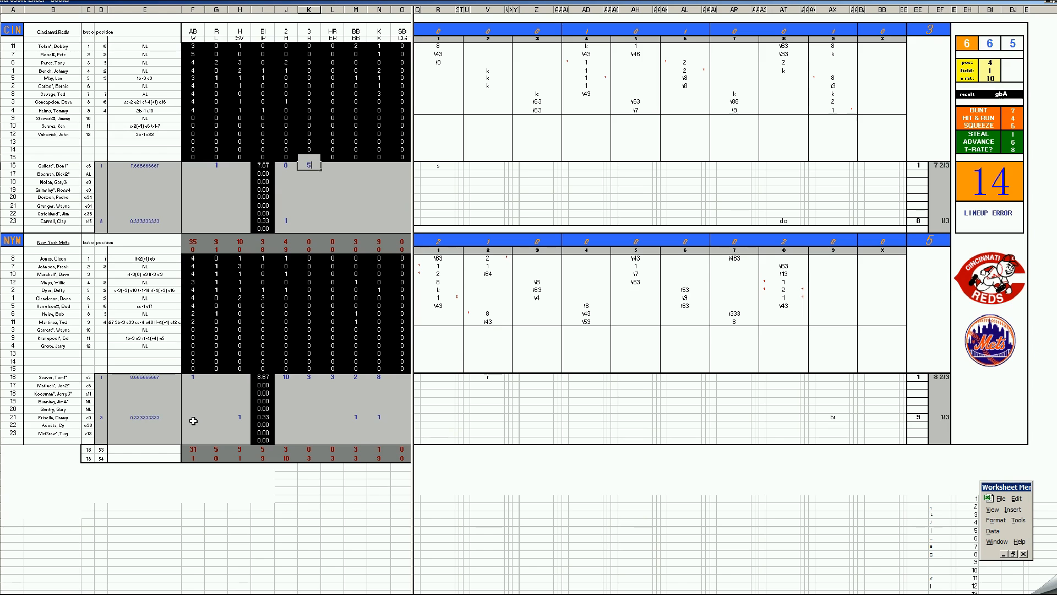
key("Tab")
type("5")
key("Tab")
type("3")
key("Tab")
type("1")
key("Return")
key("Down")
key("Down")
key("Right")
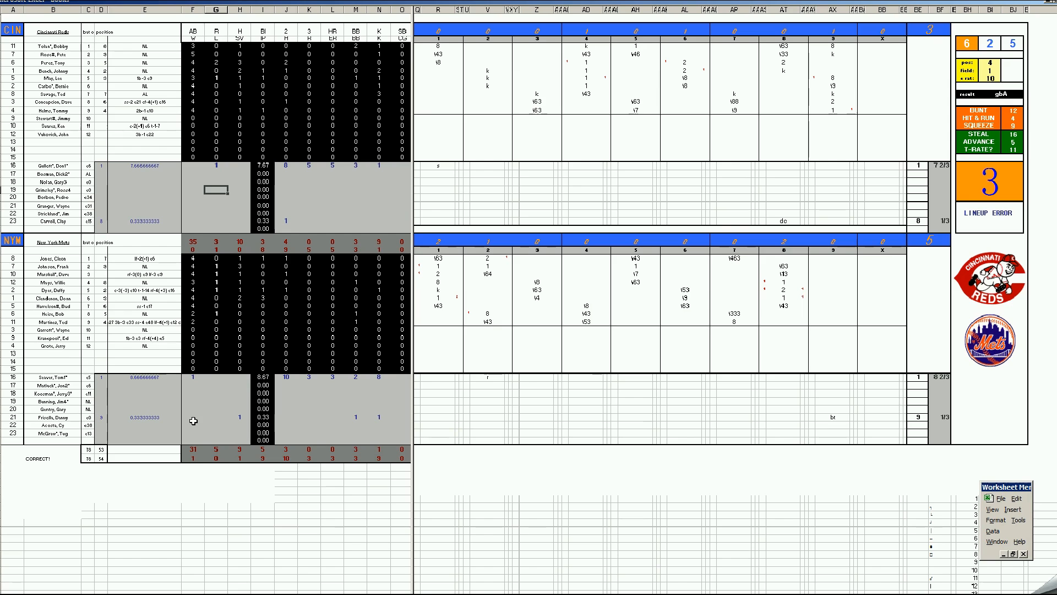
key("ctrl+s")
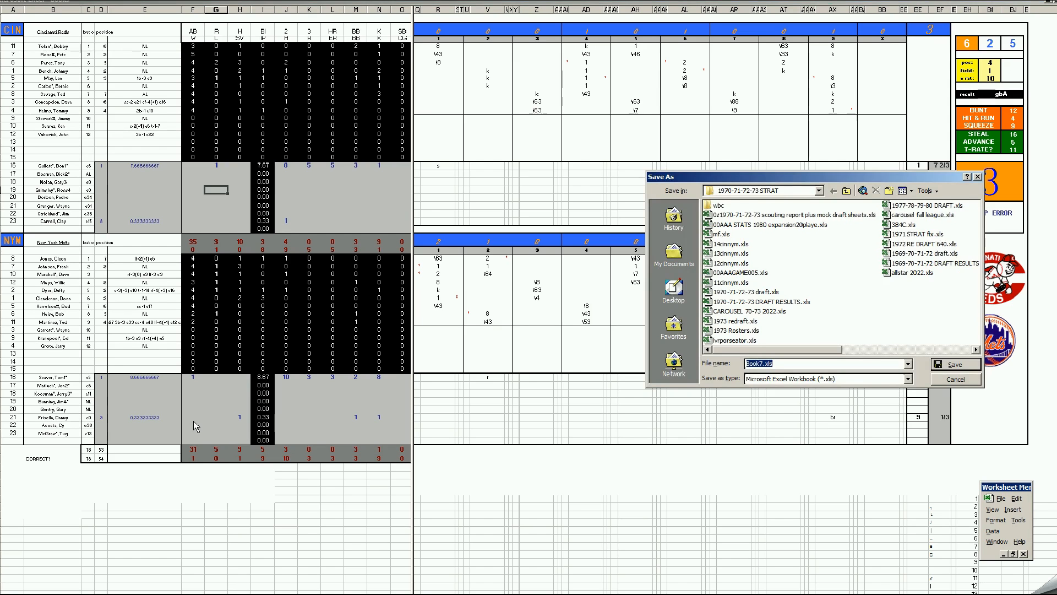
left_click(719, 244)
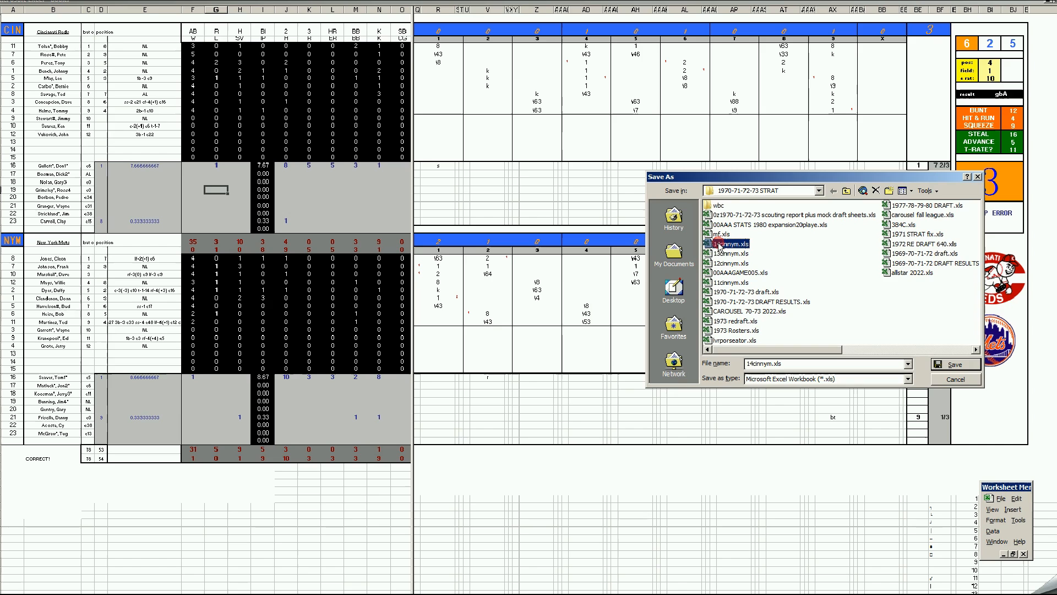
left_click(751, 363)
key("Delete")
type("5")
key("Return")
key("F12")
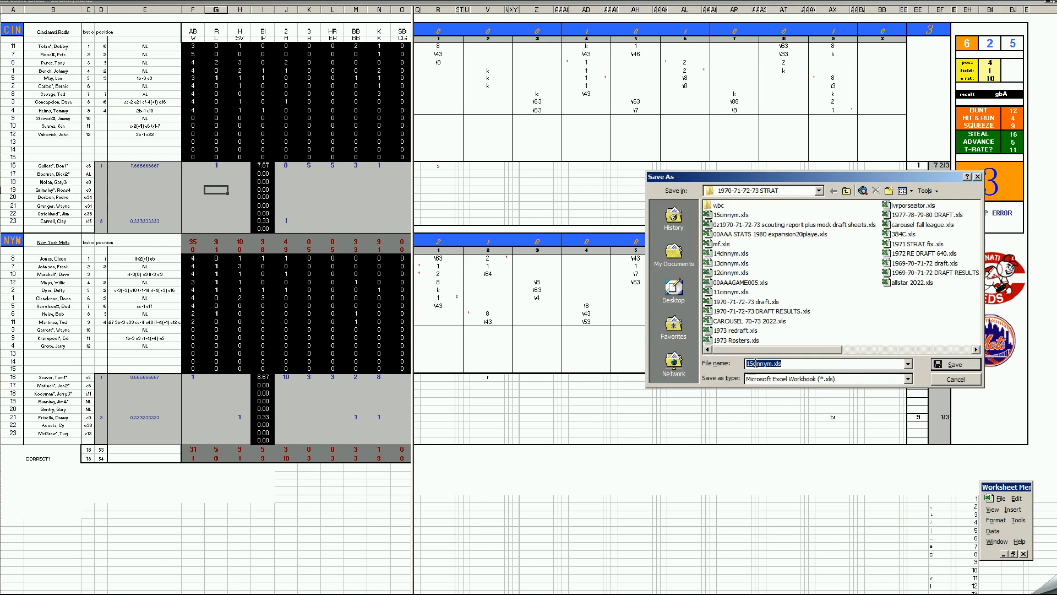
key("Return")
key("Return")
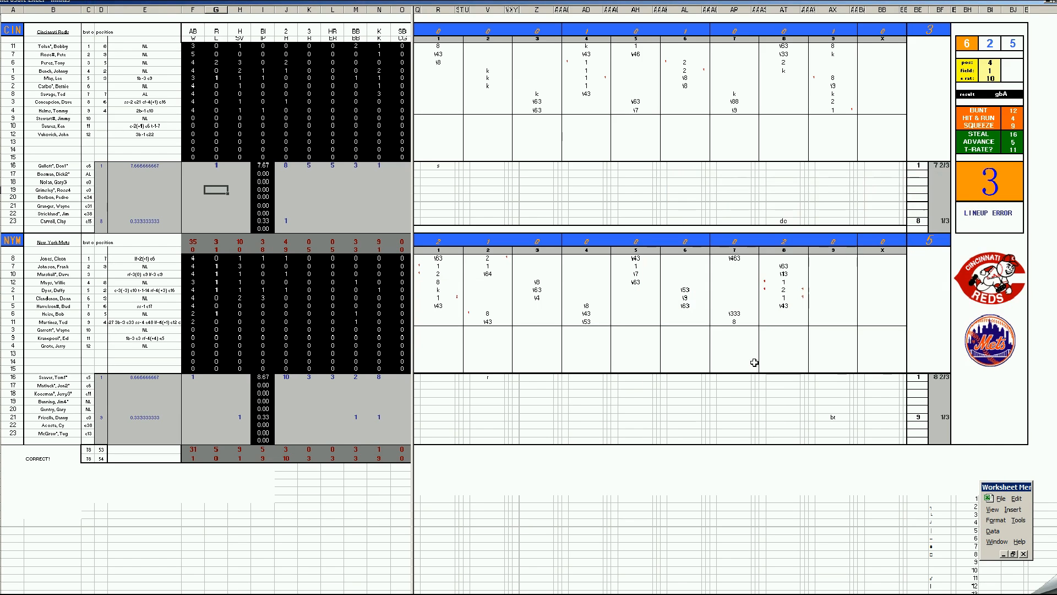
- Copy the Cincinnati Reds' batting and pitching statistics from the work area into their game 5 block of the stats workbook
key("Return")
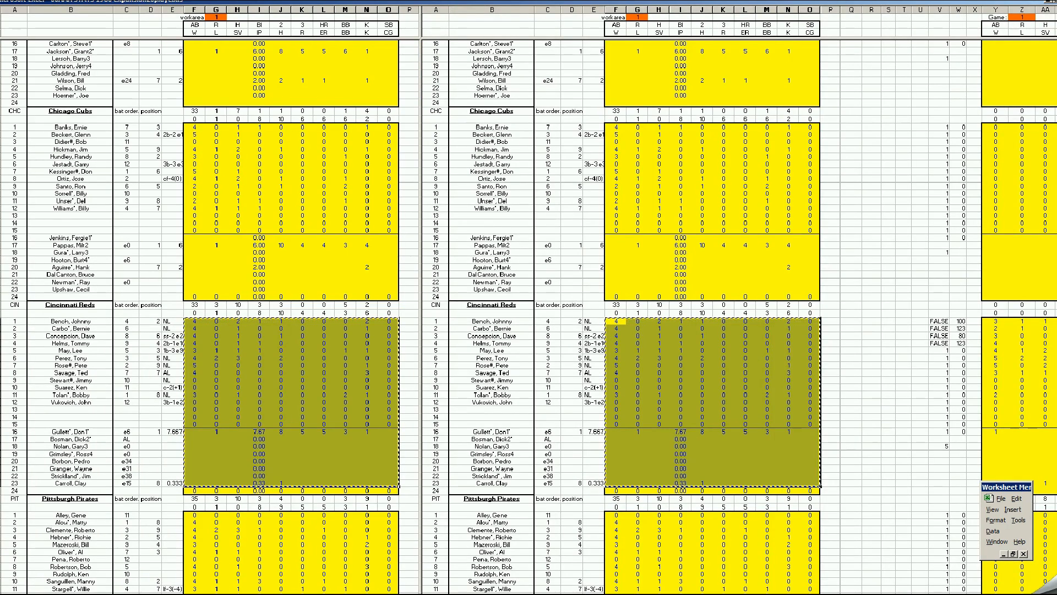
scroll(739, 317, "right", 20)
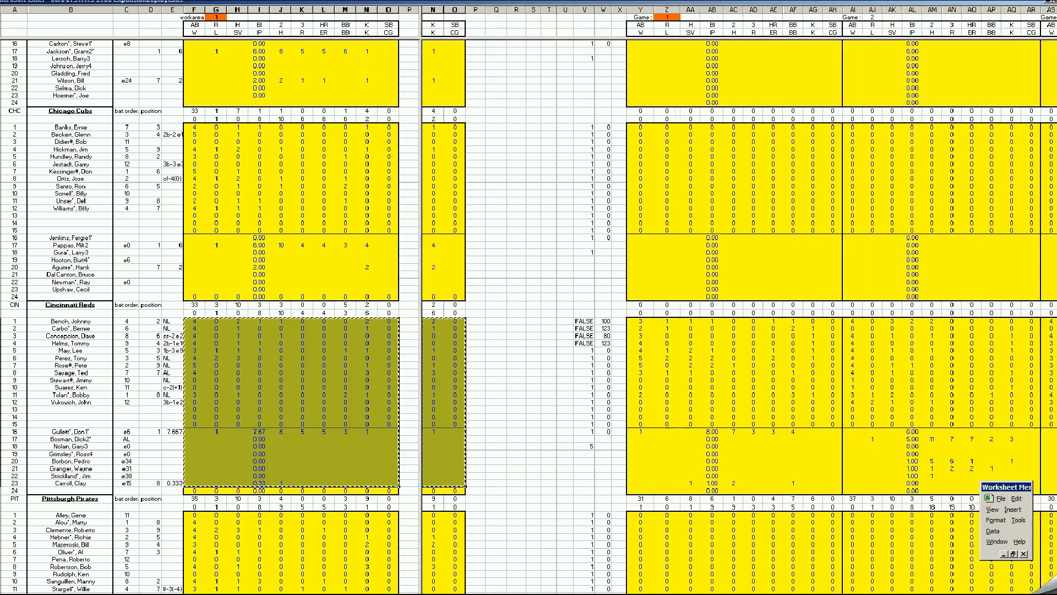
scroll(739, 317, "right", 20)
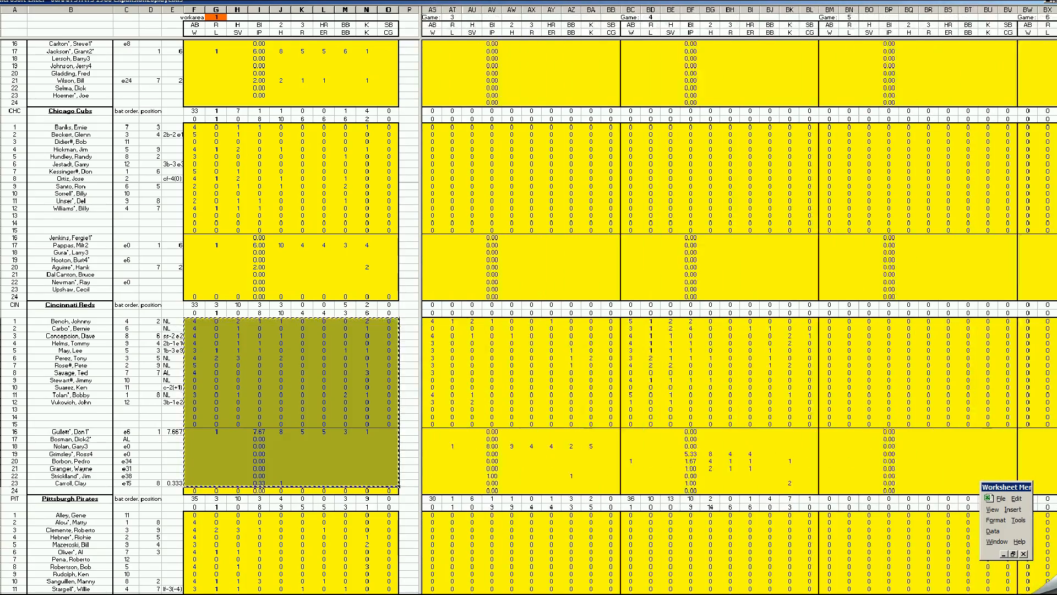
scroll(648, 441, "right", 6)
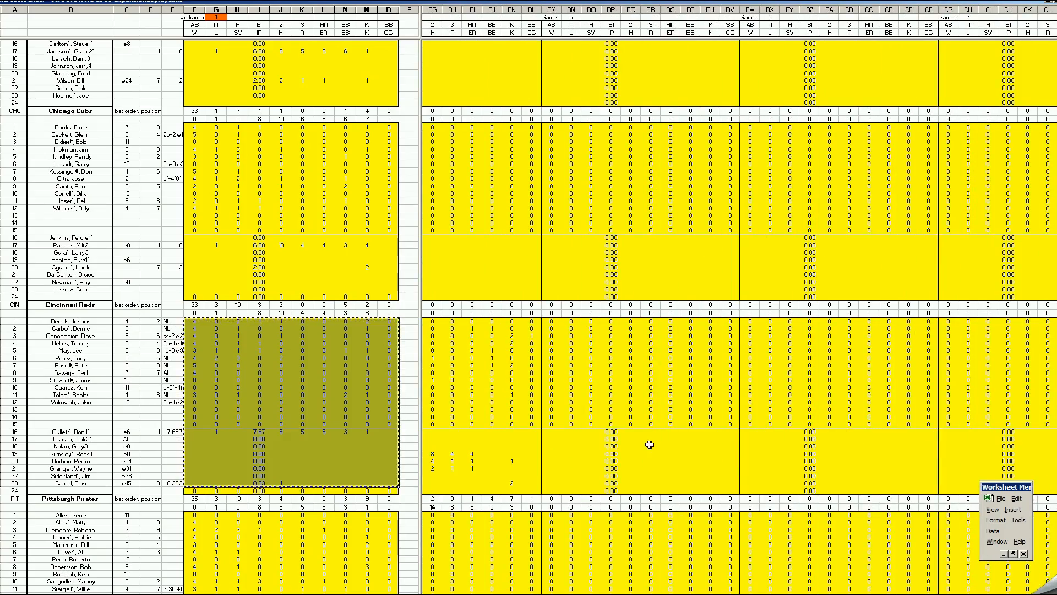
right_click(552, 323)
left_click(573, 349)
left_click(359, 389)
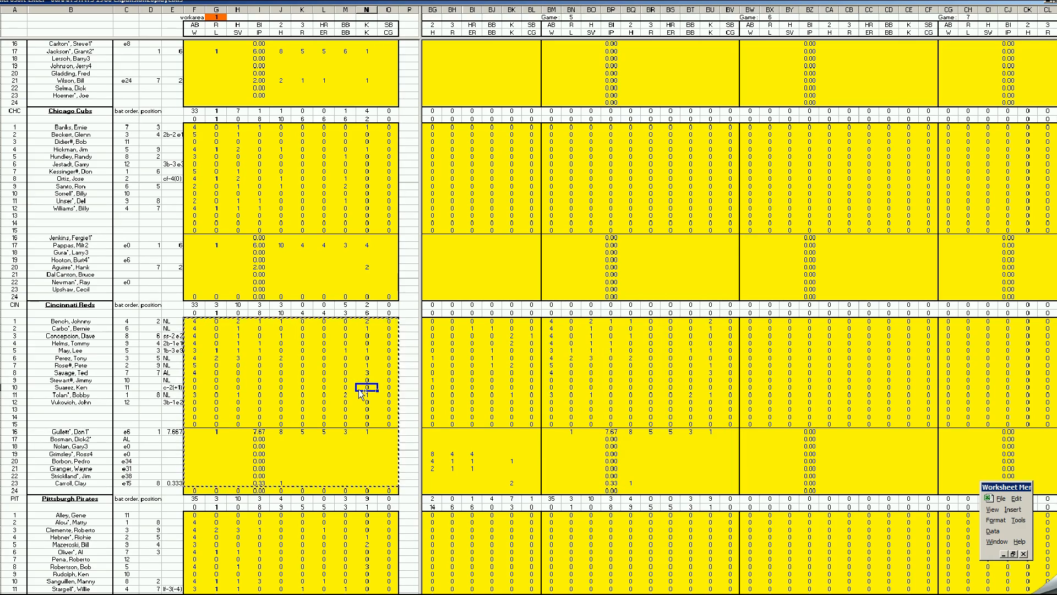
- Copy the New York Mets' work-area batting and pitching statistics into their game 5 block
key("ctrl+Page_Down")
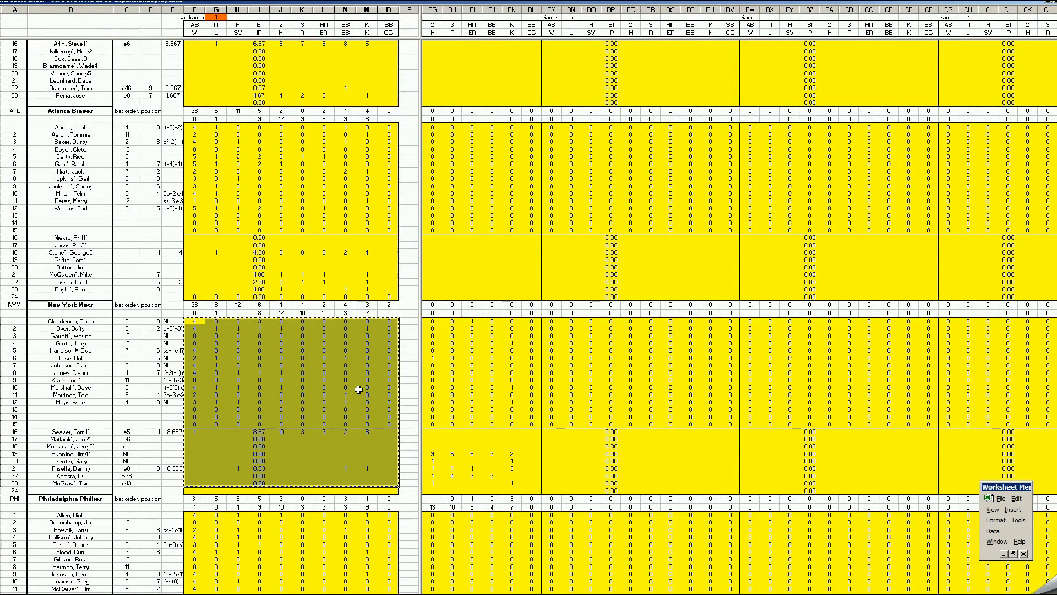
right_click(552, 324)
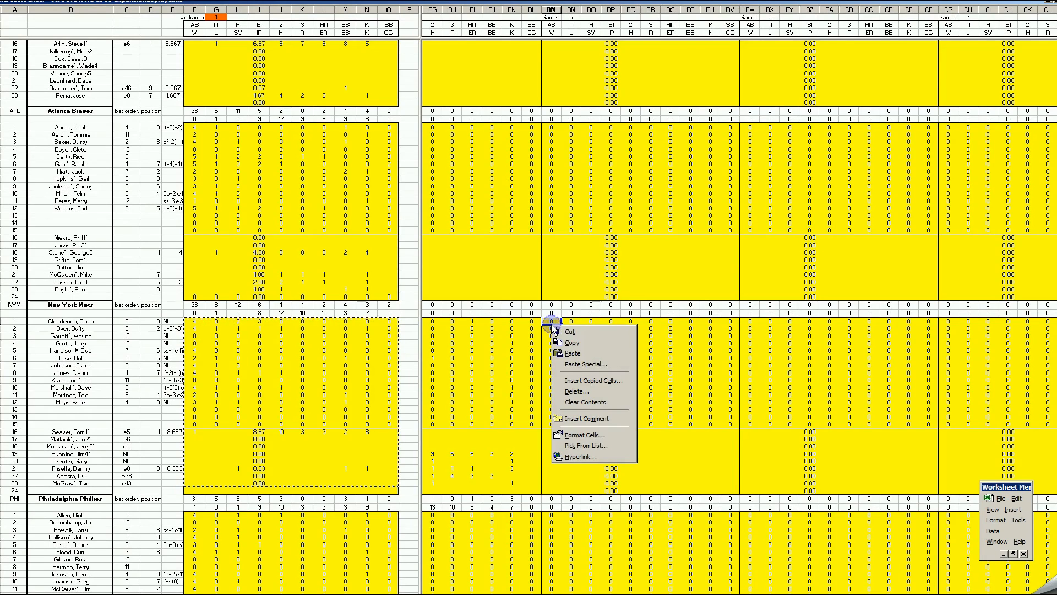
left_click(569, 354)
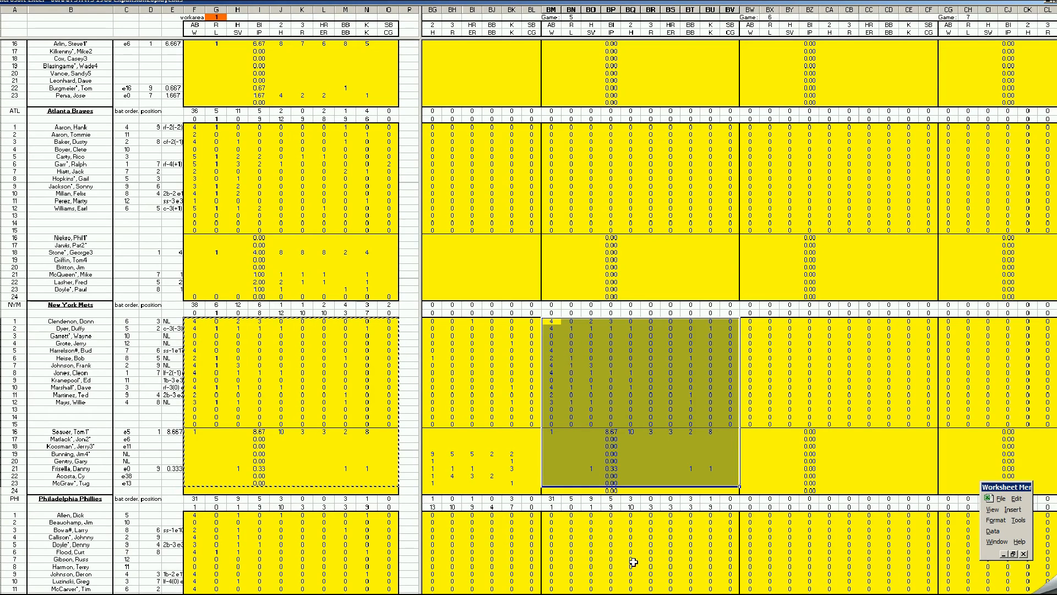
- Examine the series totals for the Mets and the Reds, as well as the combined totals below the team blocks
left_click_drag(635, 594, 636, 593)
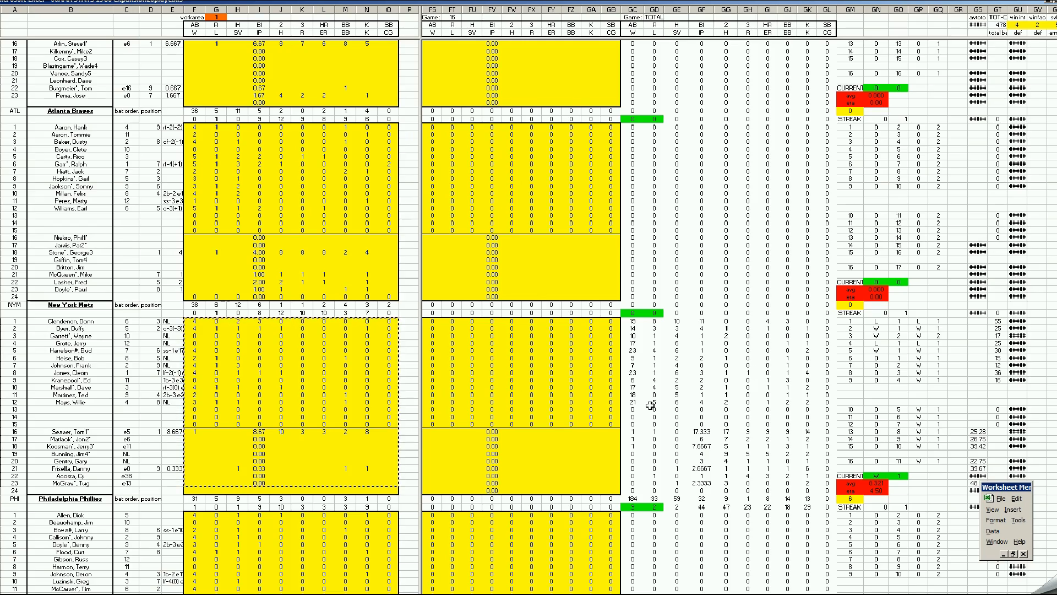
left_click(569, 409)
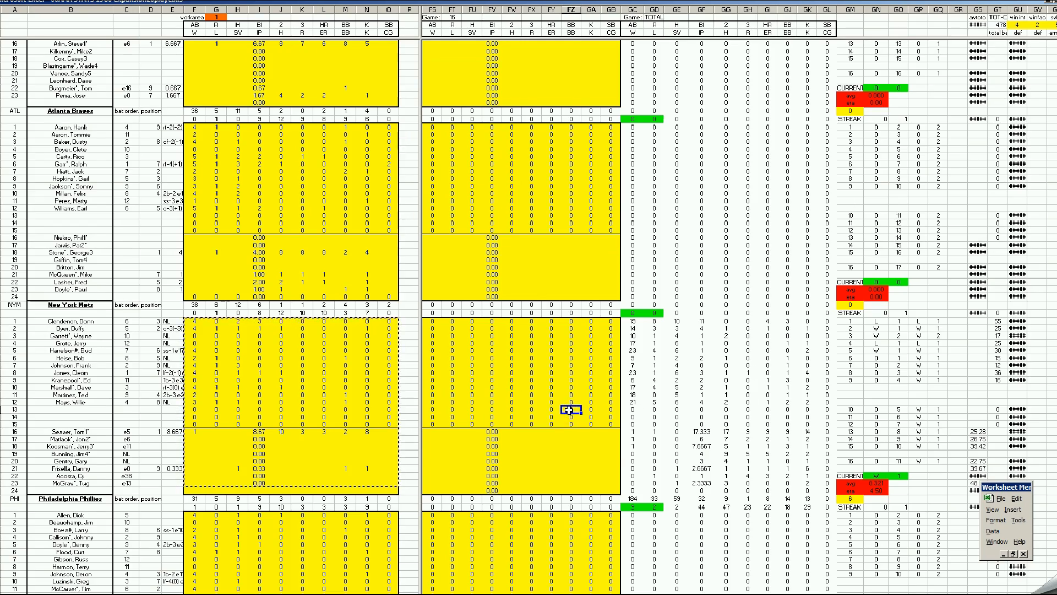
scroll(569, 409, "down", 20)
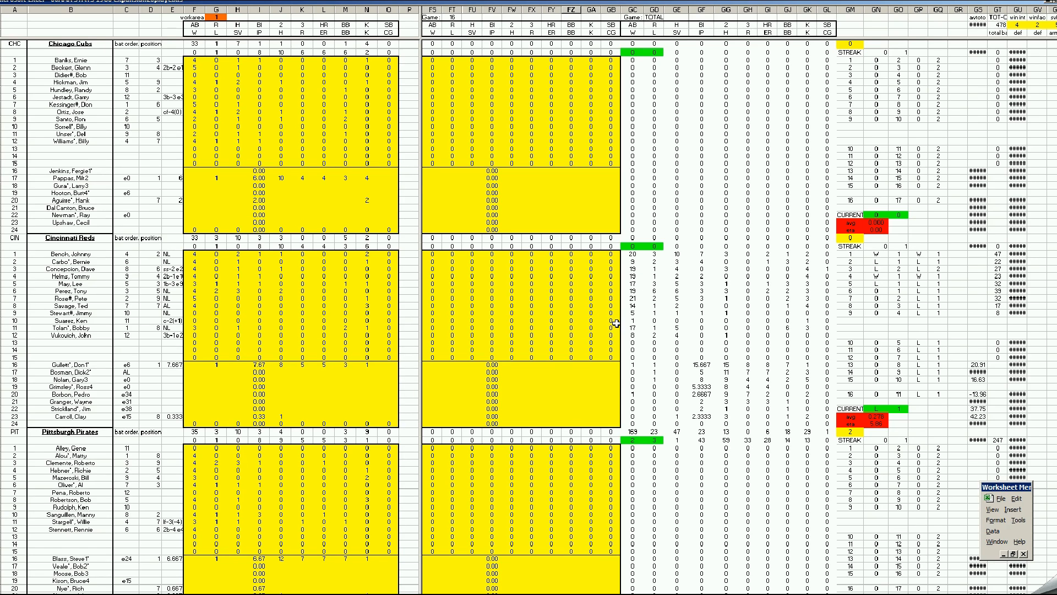
left_click(602, 393)
key("Page_Down")
key("Page_Down")
key("Page_Down")
key("Page_Up")
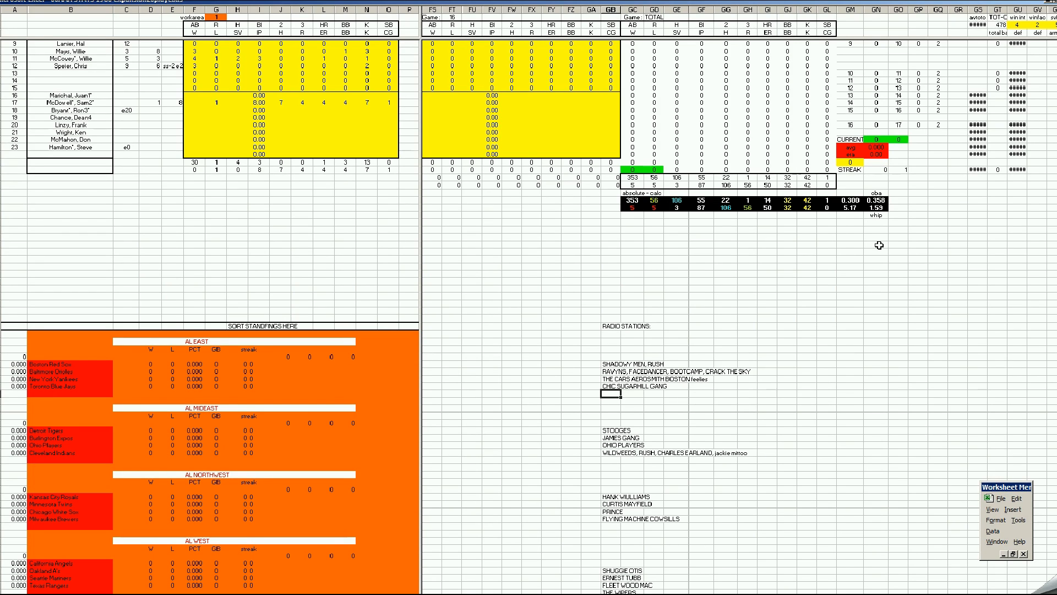
- Save the stats workbook
left_click(695, 238)
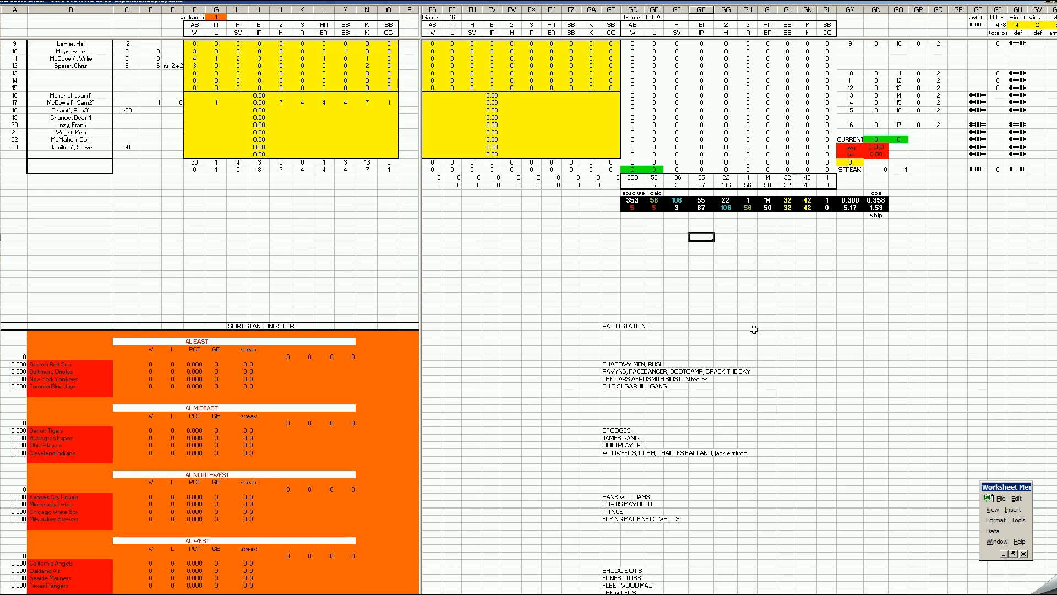
left_click(1002, 499)
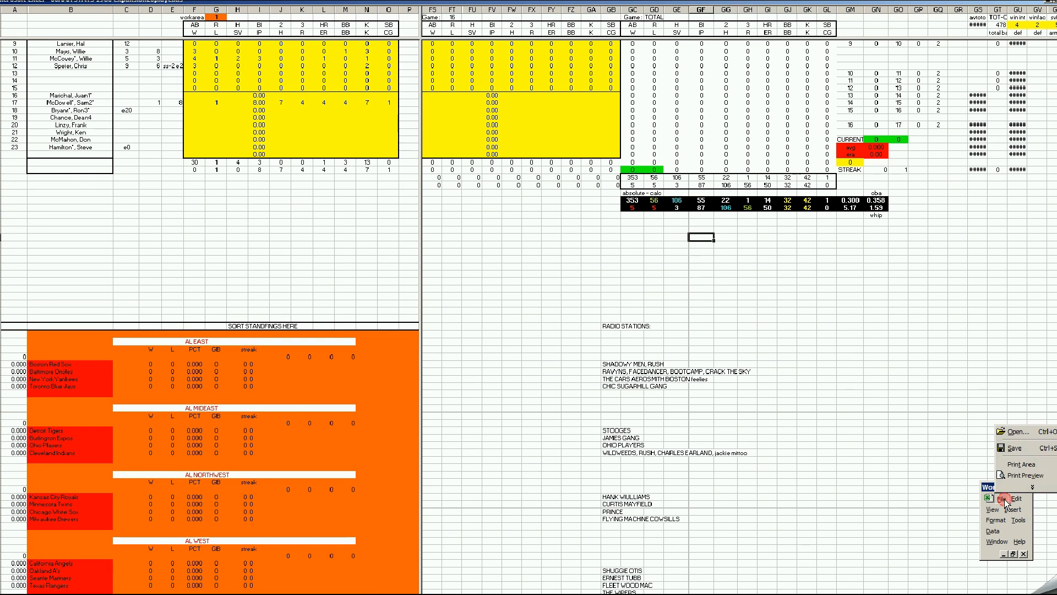
left_click(1015, 447)
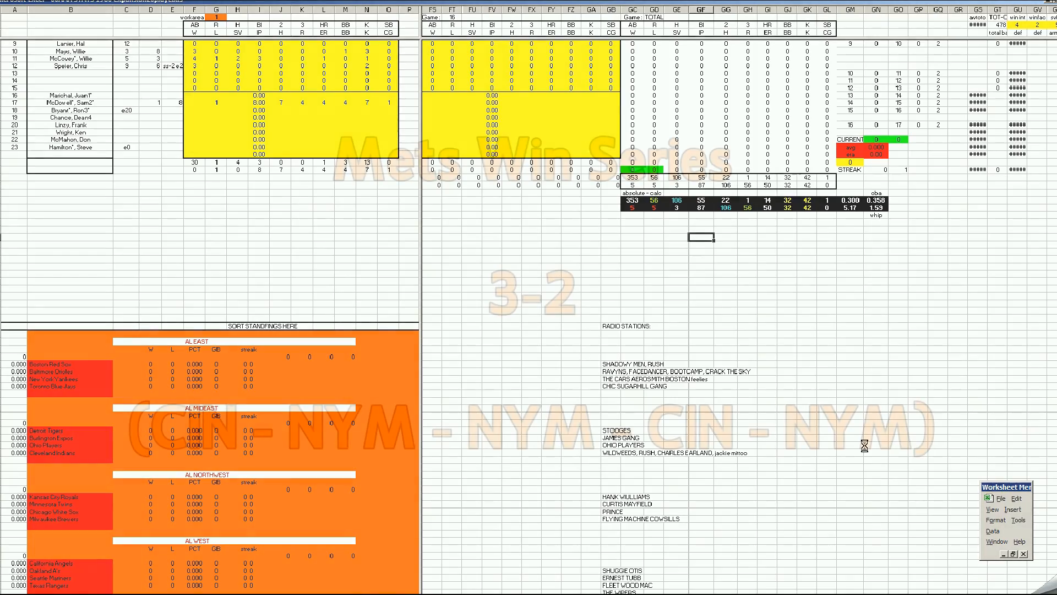